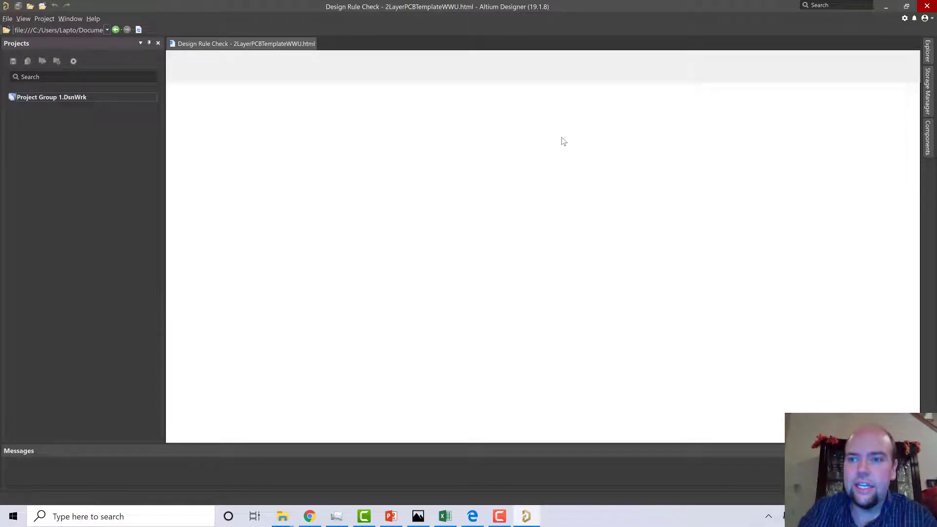
left_click(928, 54)
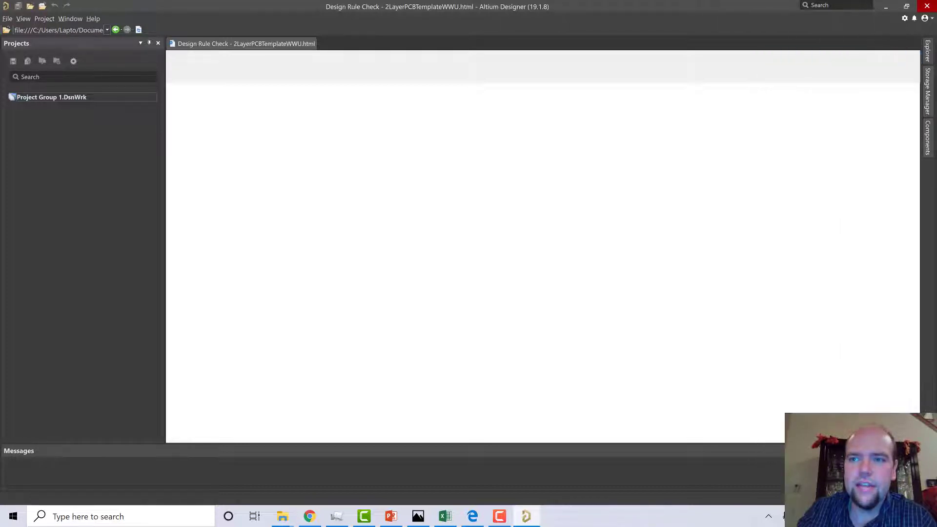
mouse_move(930, 55)
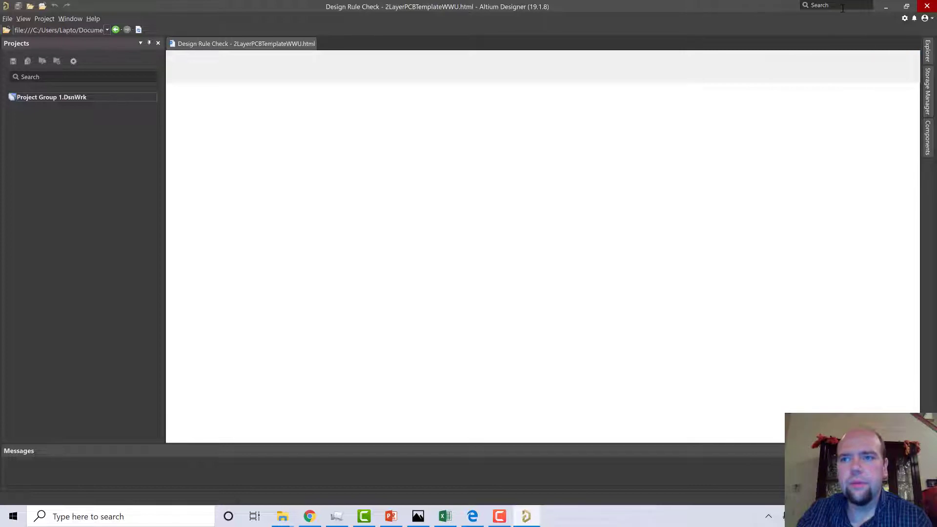
- Open the preferences and start loading a preferences file, browsing to the Altium folder on the eedata network drive
left_click(905, 19)
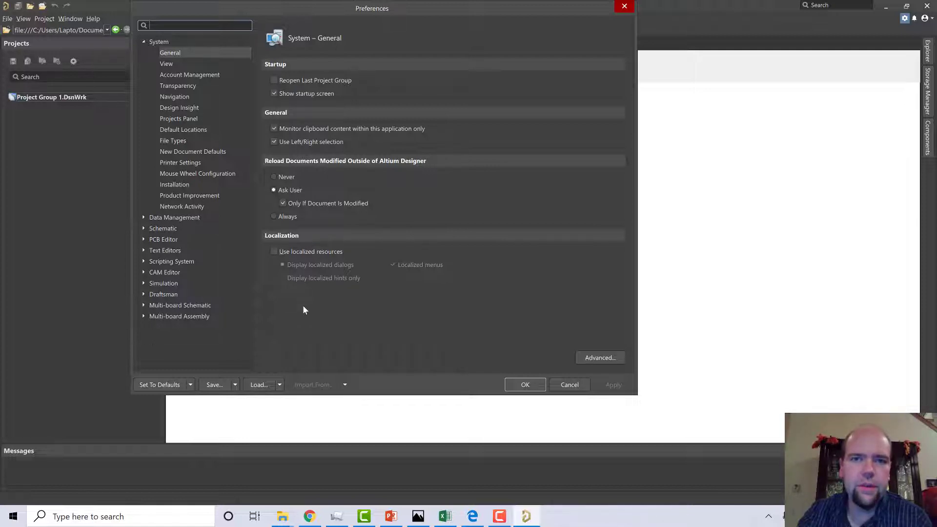
left_click(258, 385)
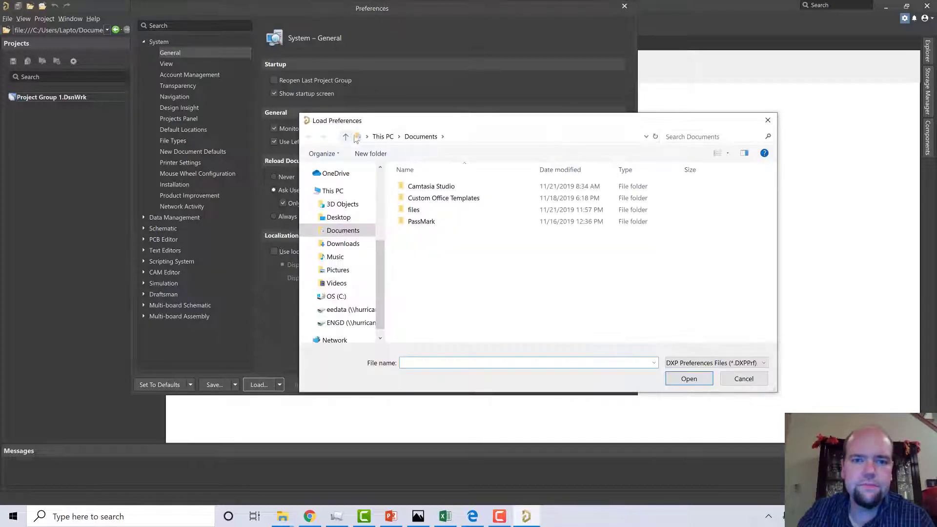
left_click(350, 309)
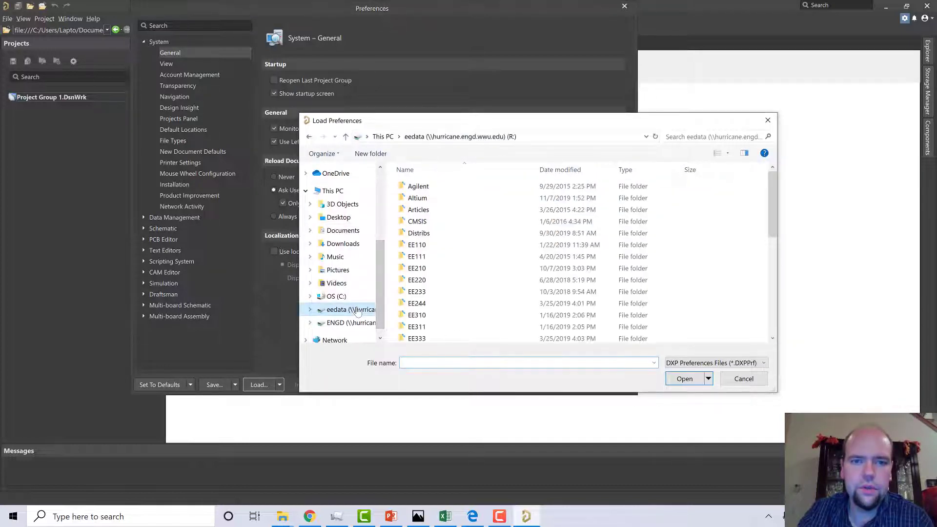
double_click(419, 198)
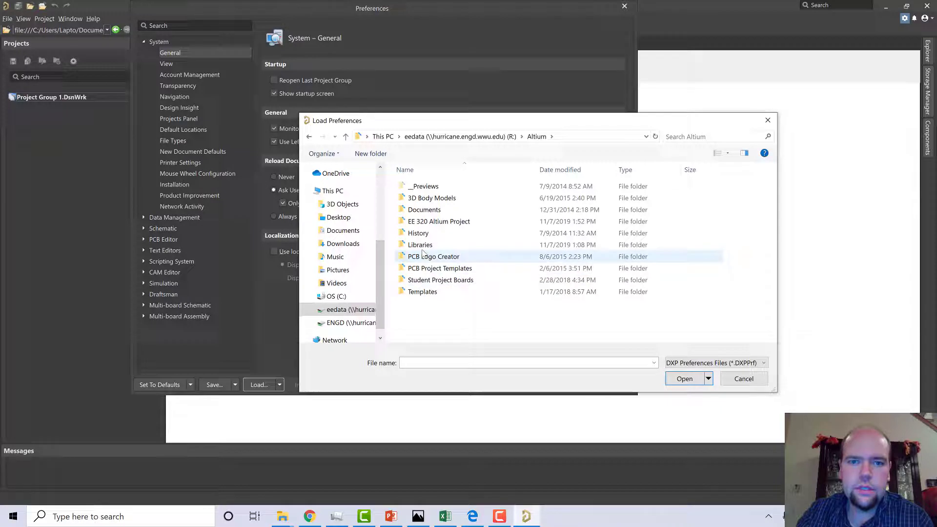
left_click(425, 269)
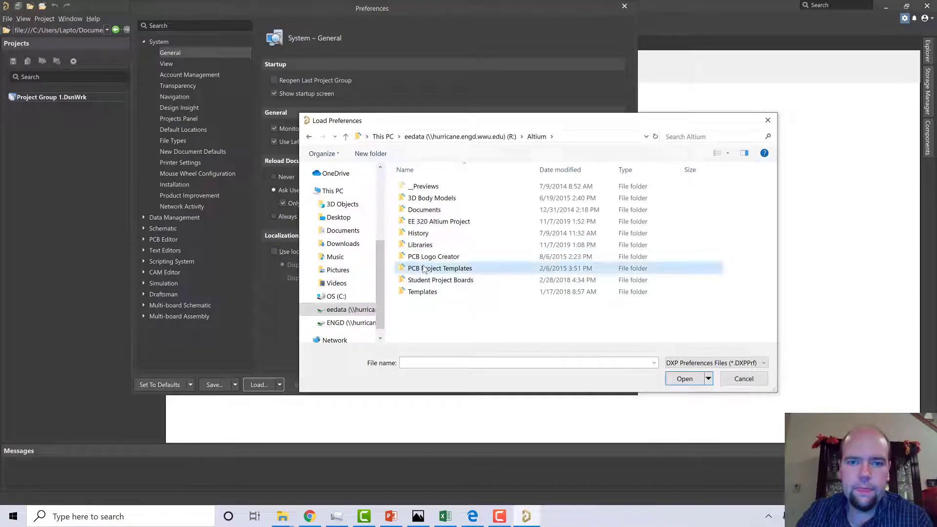
double_click(425, 269)
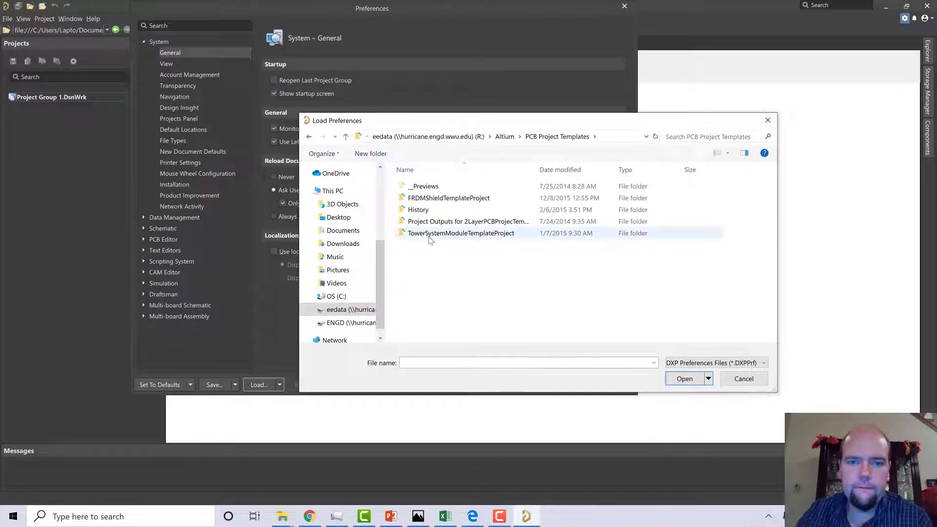
left_click(309, 137)
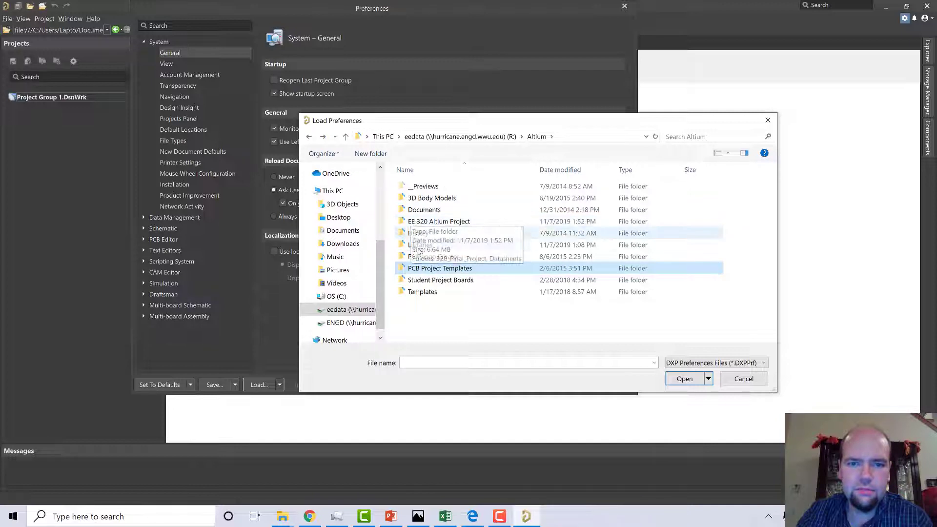
- Choose NewAltiumWorkingVault2018.DXPPrf from the Preferences and Options folder under Templates as the preferences file to load
double_click(422, 292)
left_click(439, 223)
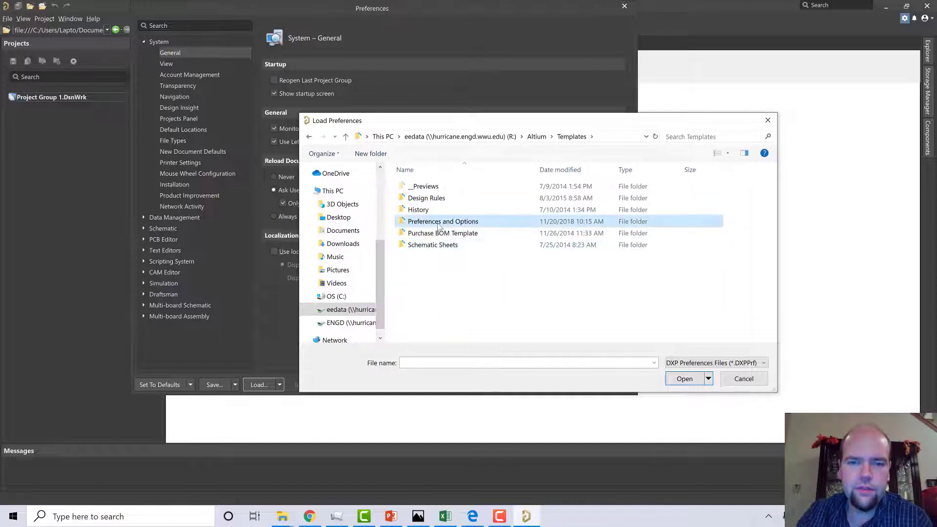
double_click(439, 223)
left_click(439, 200)
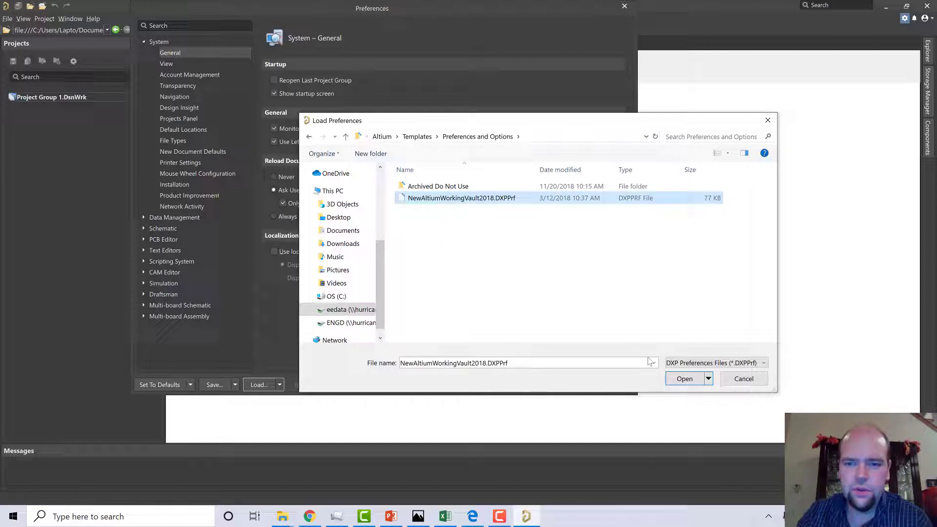
left_click(685, 379)
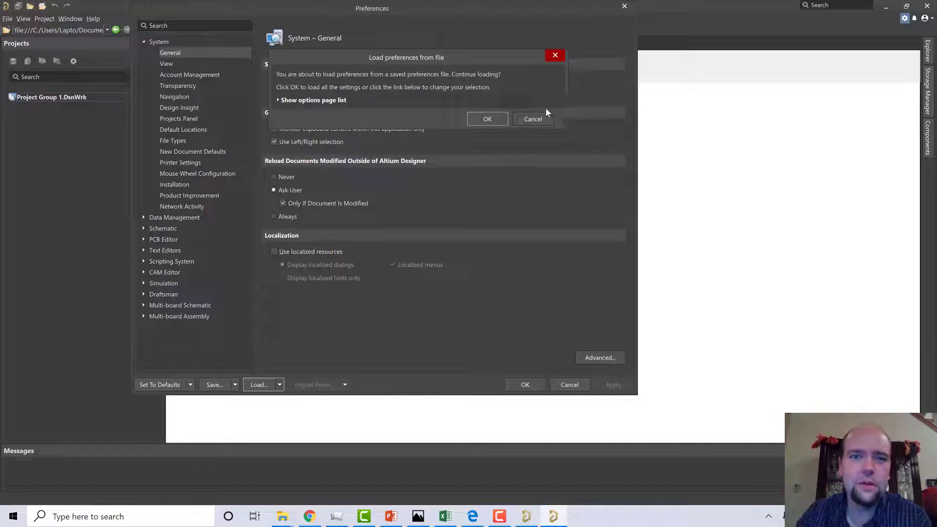
- Load all settings from the chosen file, accept the preferences, and restart Altium Designer
left_click(492, 119)
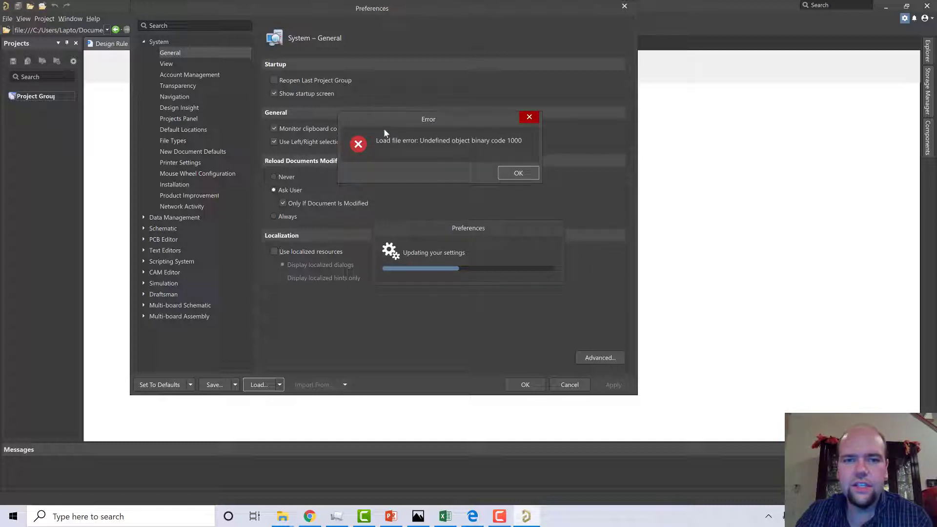
left_click(515, 174)
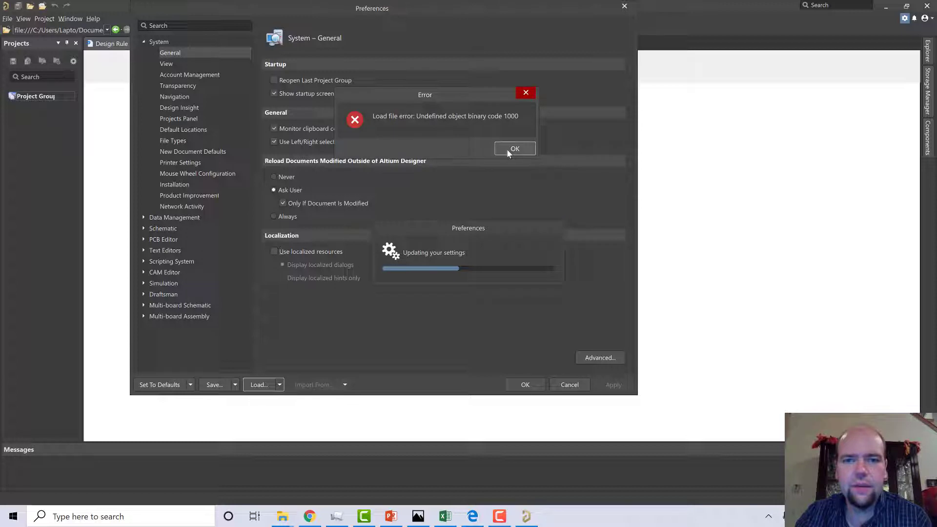
left_click(514, 149)
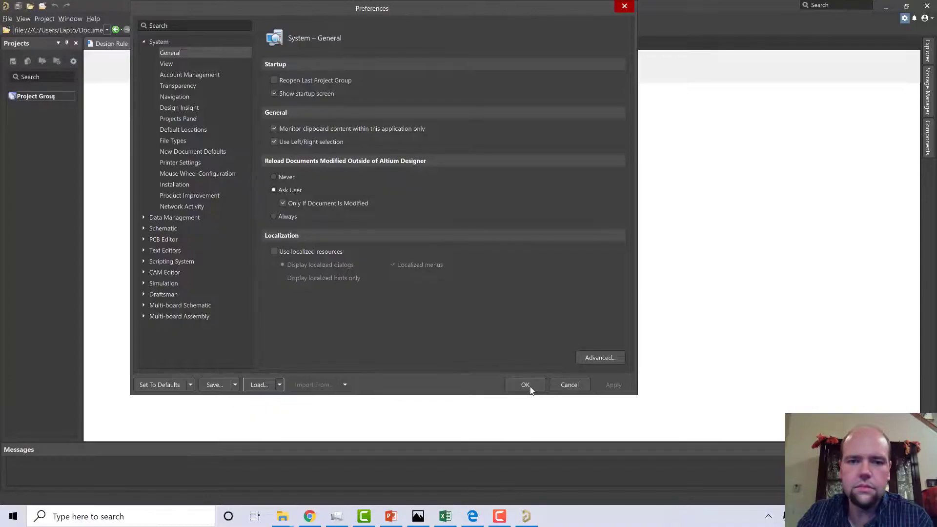
left_click(524, 386)
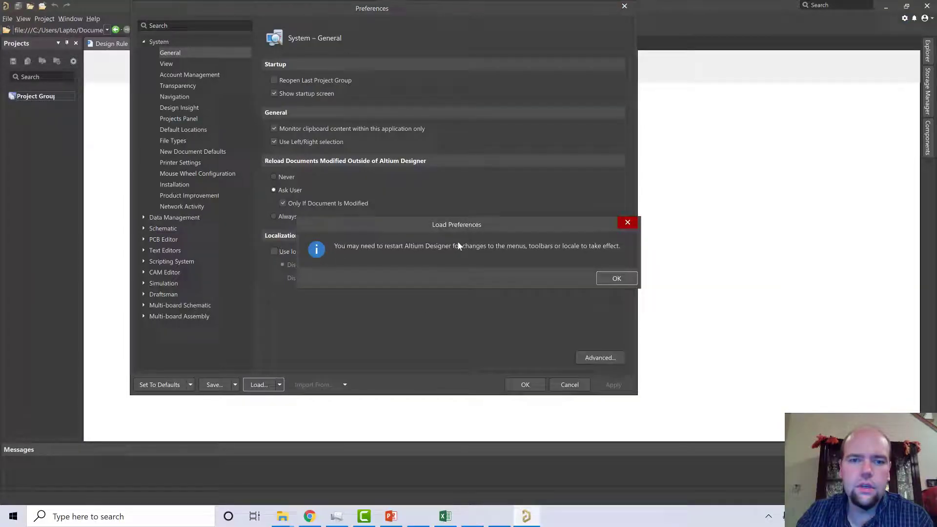
left_click(614, 279)
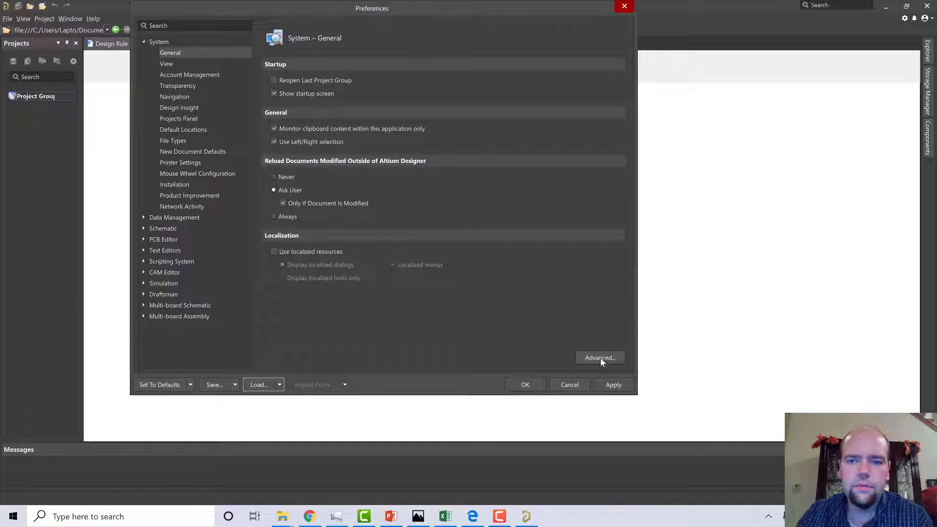
left_click(525, 384)
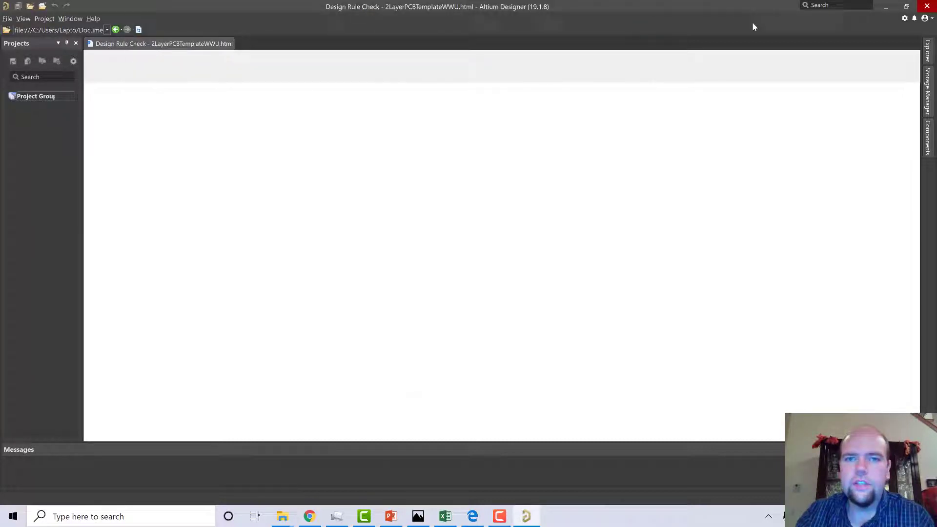
left_click(928, 5)
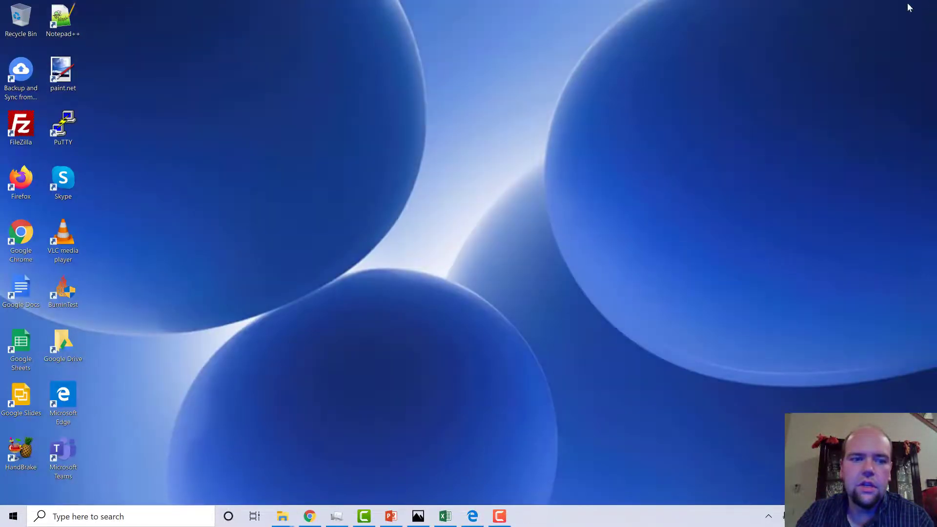
left_click(14, 518)
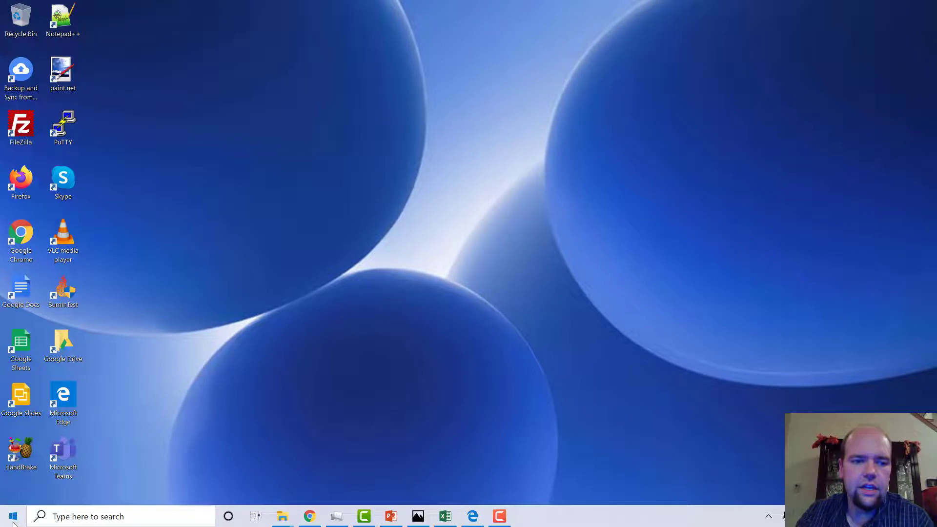
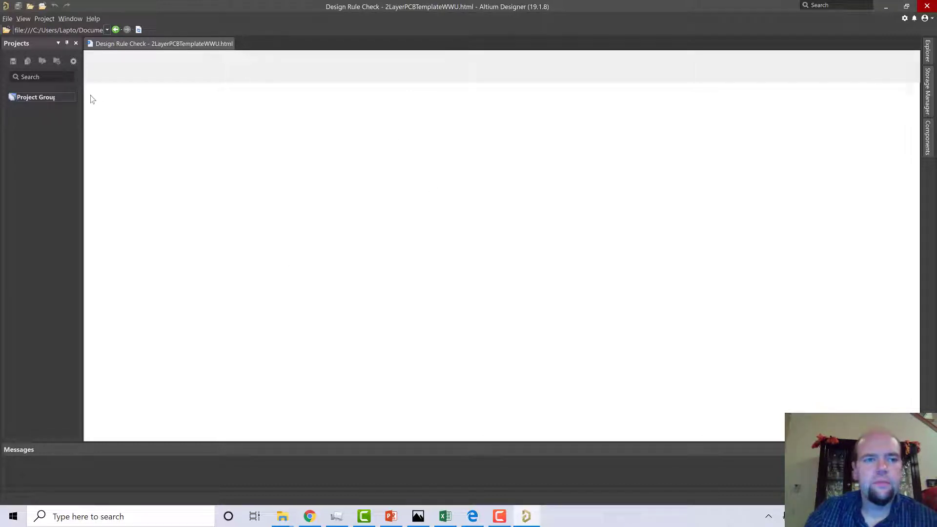
left_click(43, 98)
right_click(43, 98)
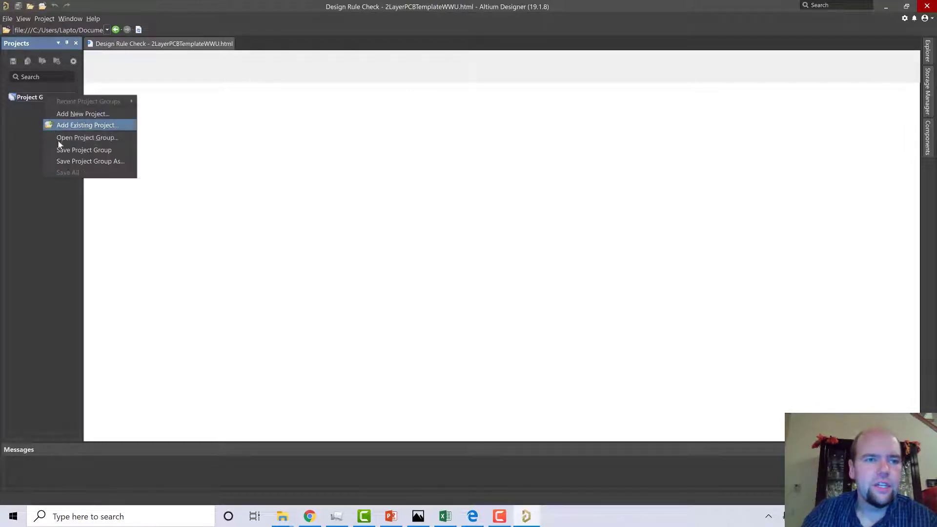
left_click(26, 99)
right_click(27, 99)
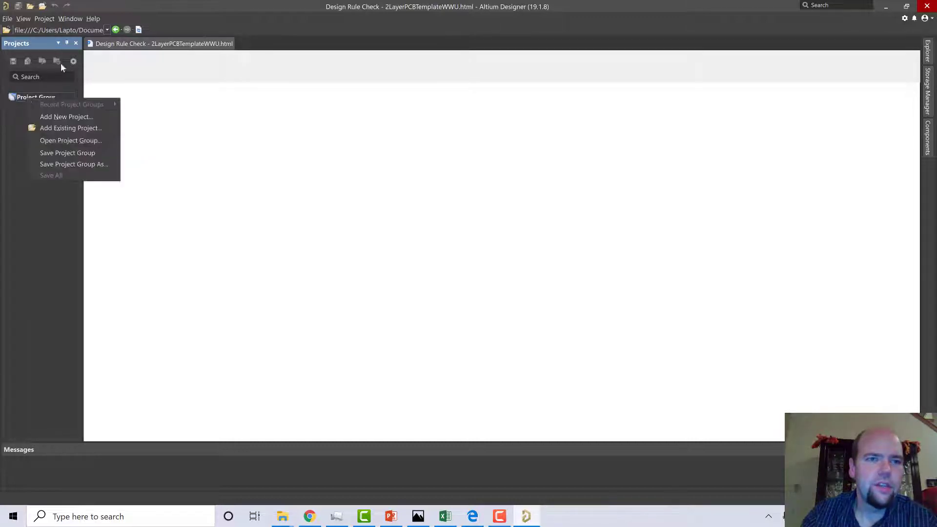
- Close the open Design Rule Check - 2LayerPCBTemplateWWU.html document
left_click(103, 45)
right_click(105, 44)
left_click(122, 58)
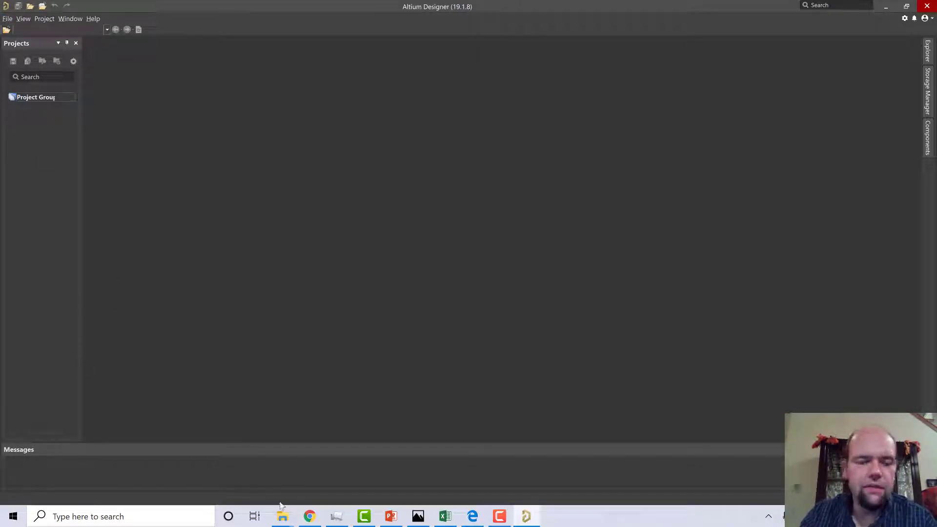
- Switch to the Documents window in File Explorer and browse to Altium > EE 320 Altium Project on the eedata network drive
mouse_move(283, 518)
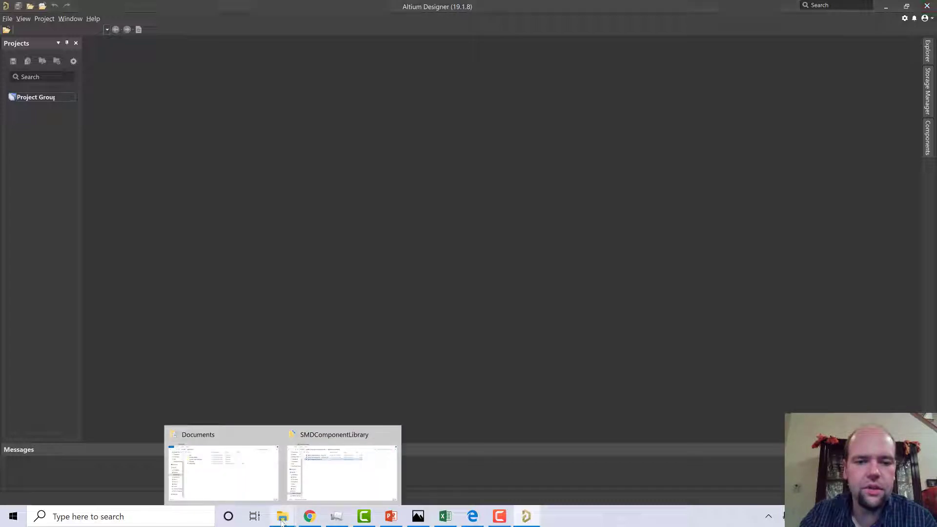
mouse_move(248, 469)
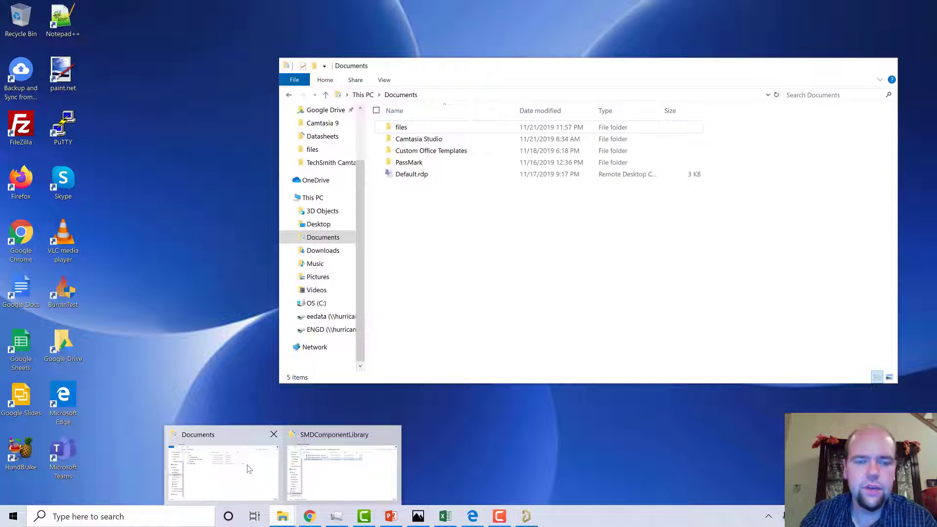
left_click(248, 468)
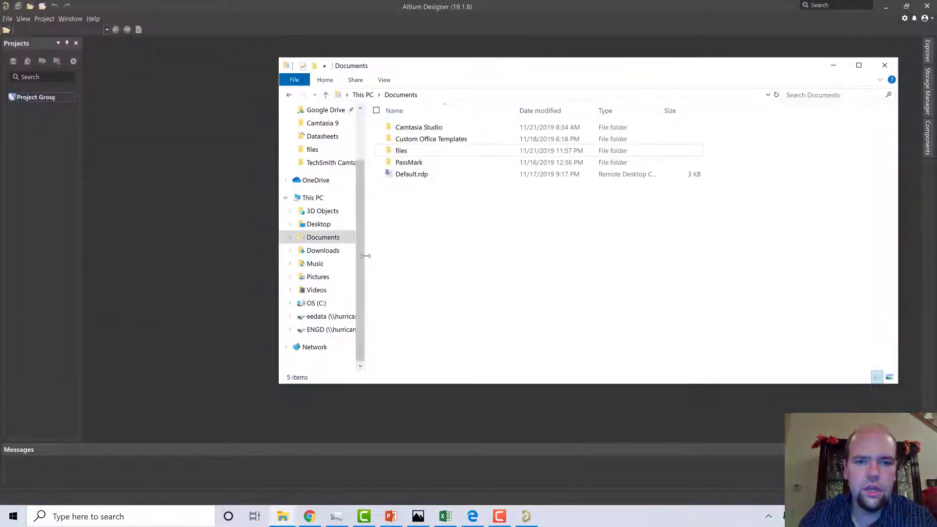
left_click(328, 316)
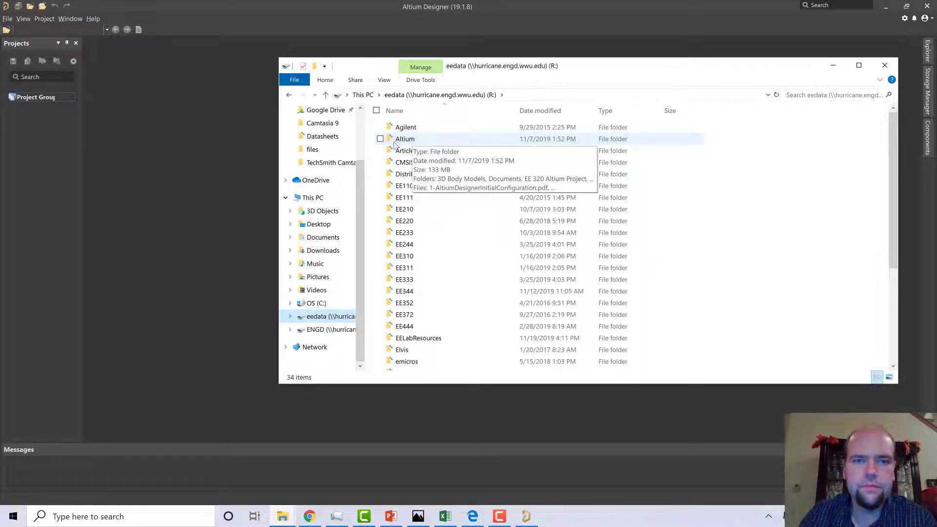
scroll(411, 136, "down", 1)
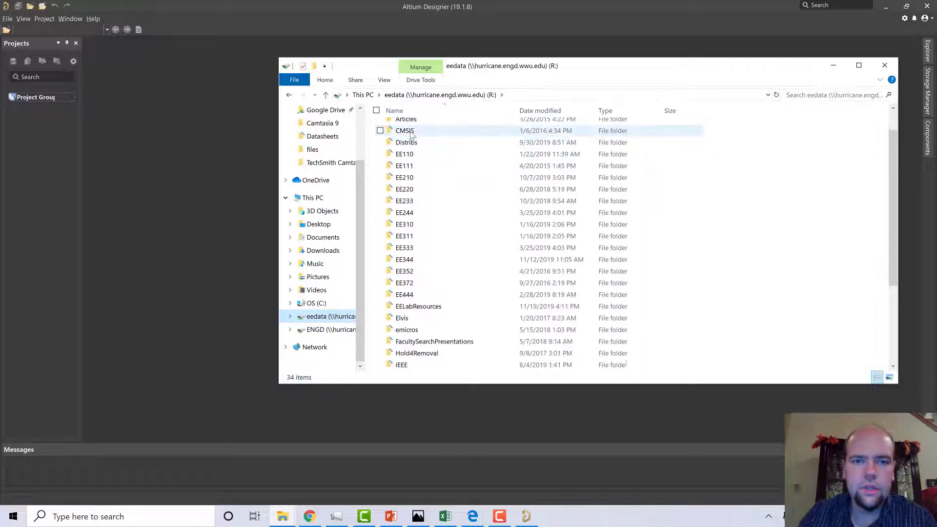
scroll(411, 137, "up", 1)
double_click(412, 138)
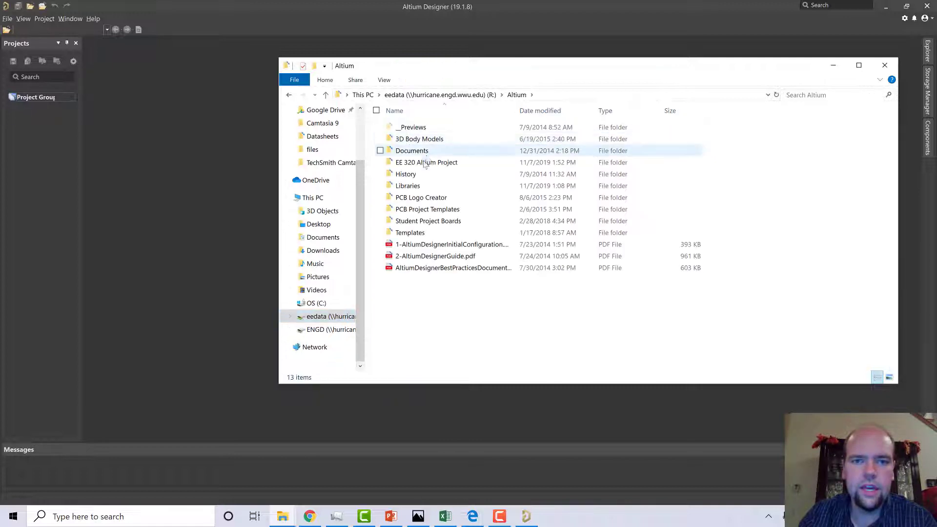
double_click(426, 163)
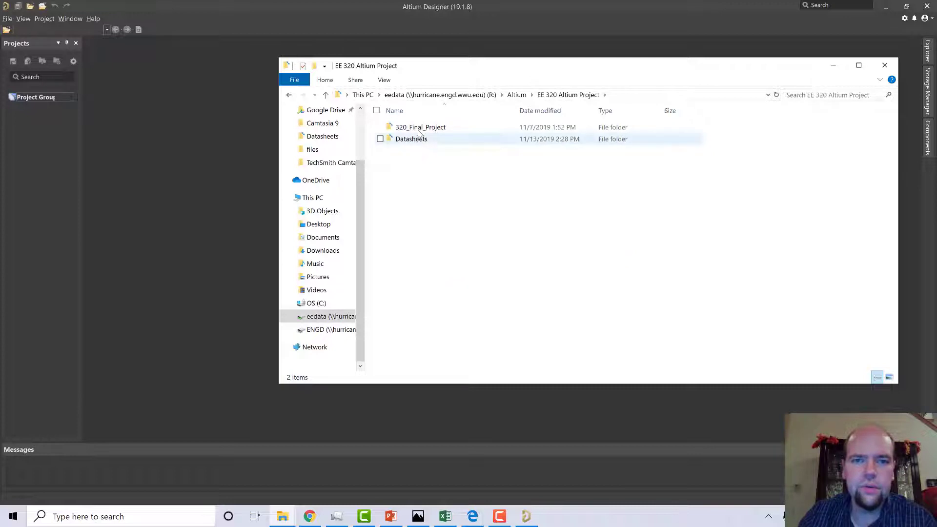
- Copy the 320_Final_Project folder from the network drive into the local Documents folder
left_click(419, 128)
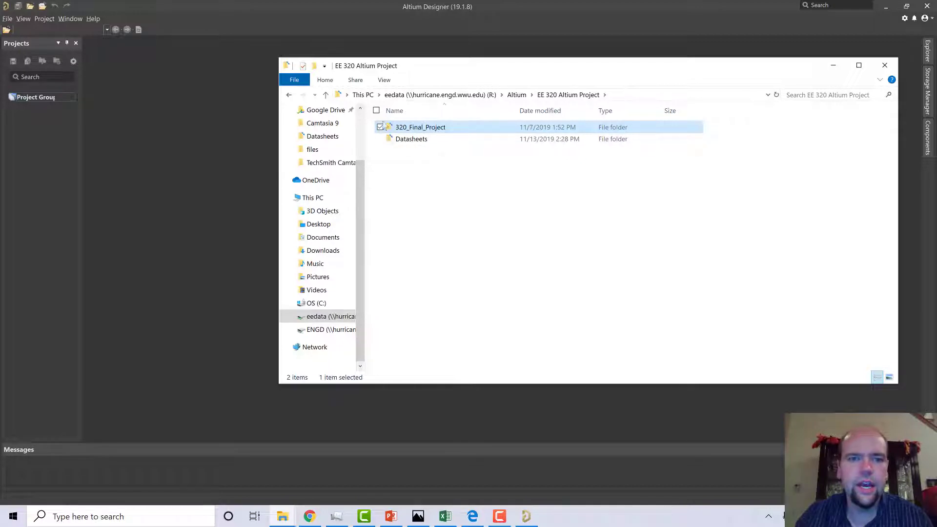
left_click(290, 96)
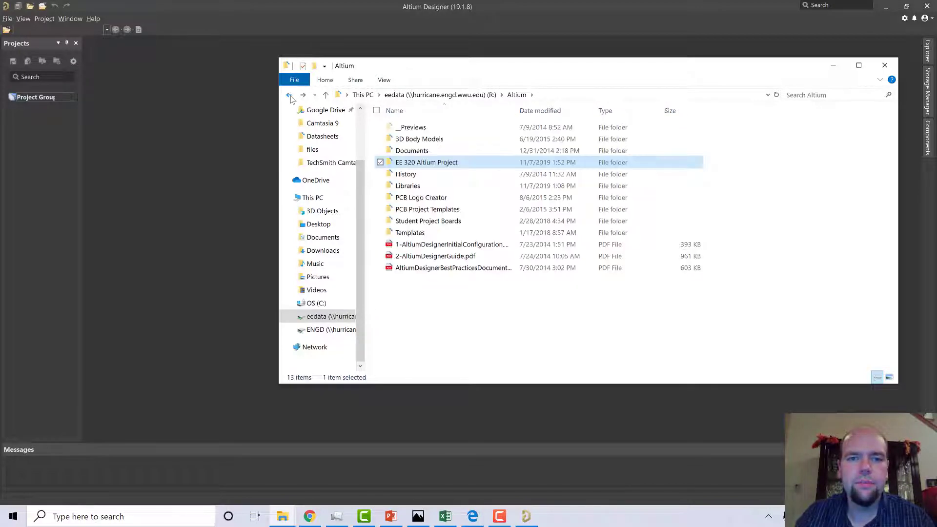
left_click(290, 96)
left_click(290, 97)
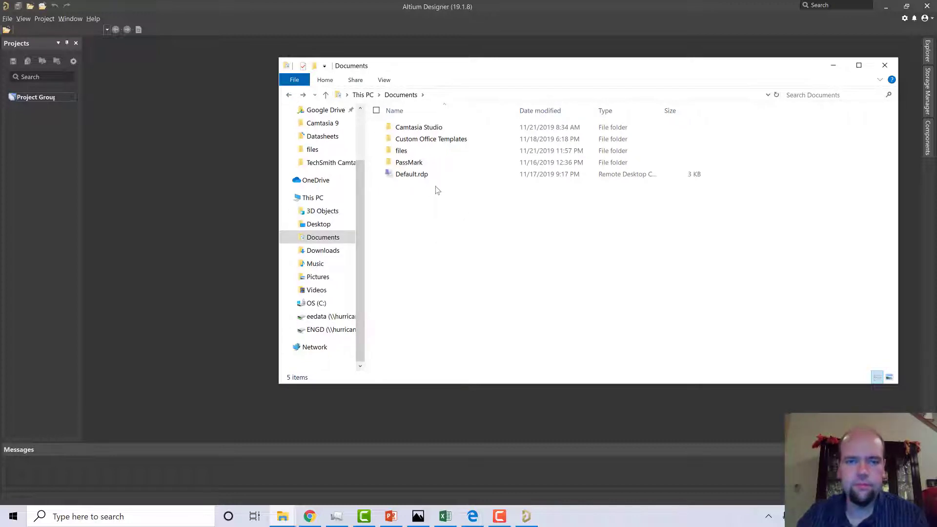
key("ctrl+v")
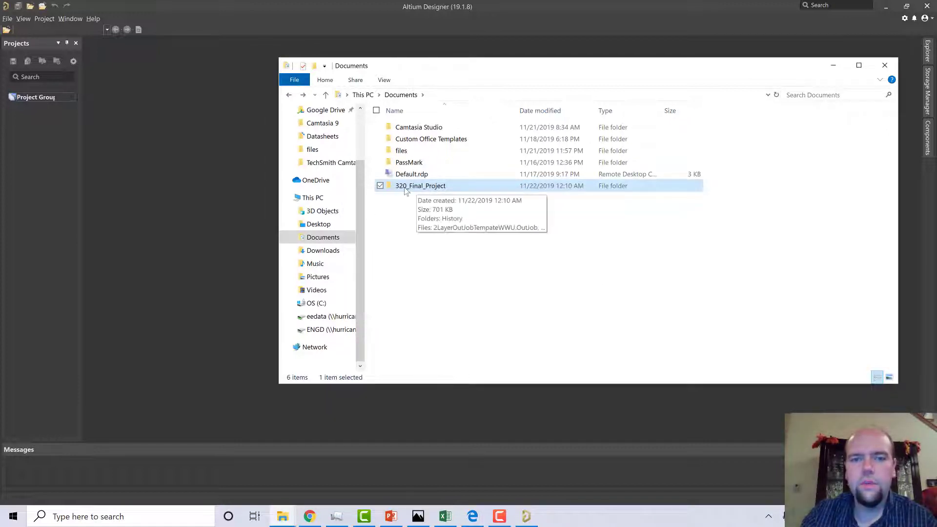
- Open 320_Final_Project.PrjPcb from the copied folder, along with its 2LayerPCBTemplateWWU.PcbDoc and BSheetSchematicTemplateWWU.SchDoc source documents
double_click(409, 190)
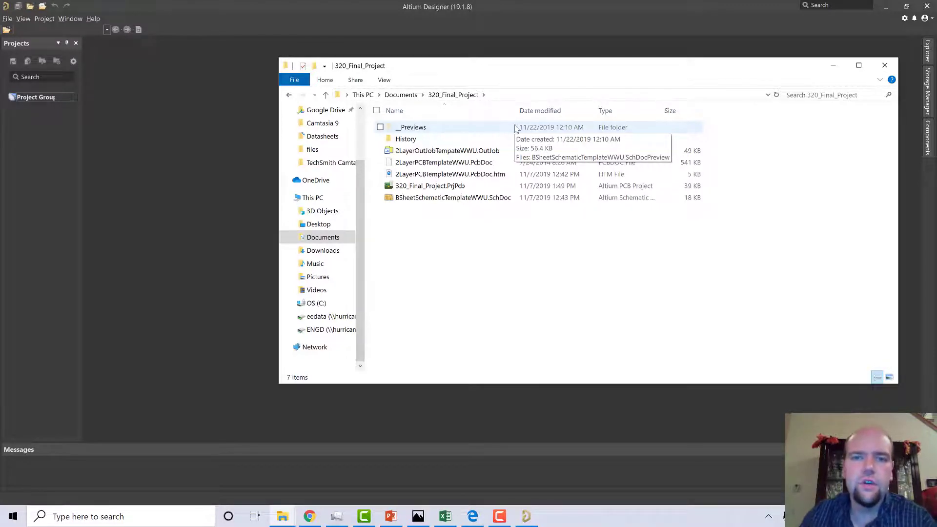
double_click(421, 187)
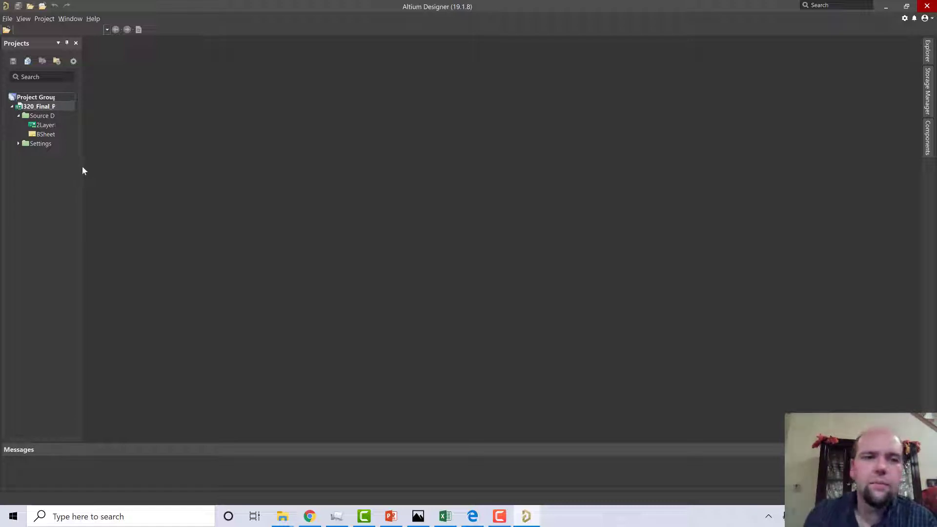
left_click_drag(82, 169, 172, 161)
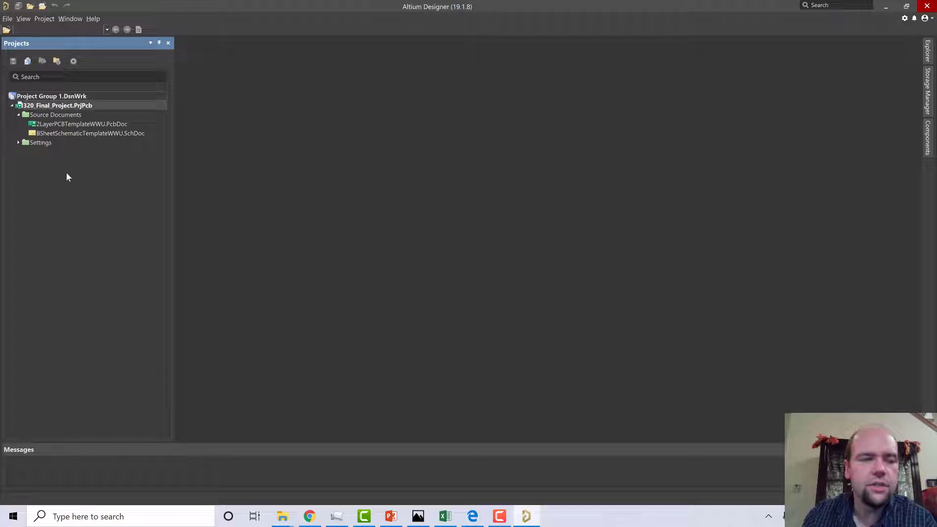
double_click(47, 124)
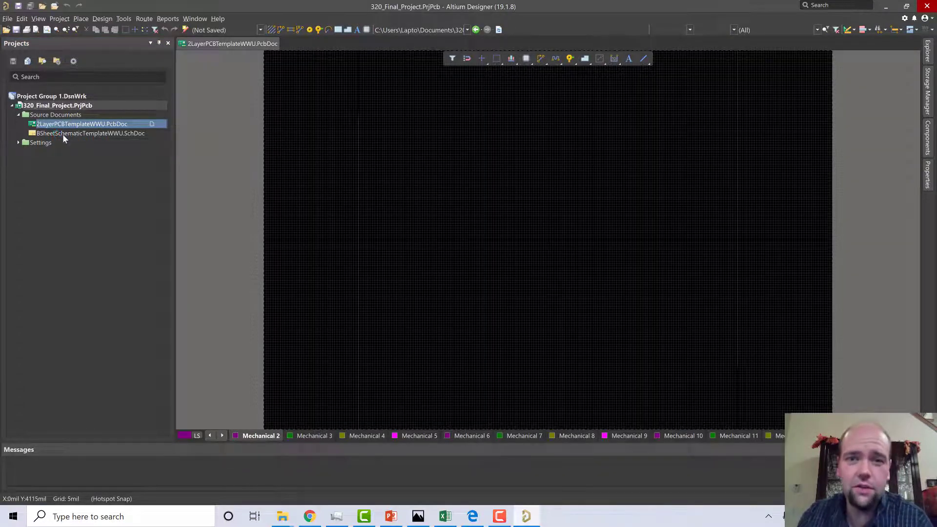
double_click(64, 134)
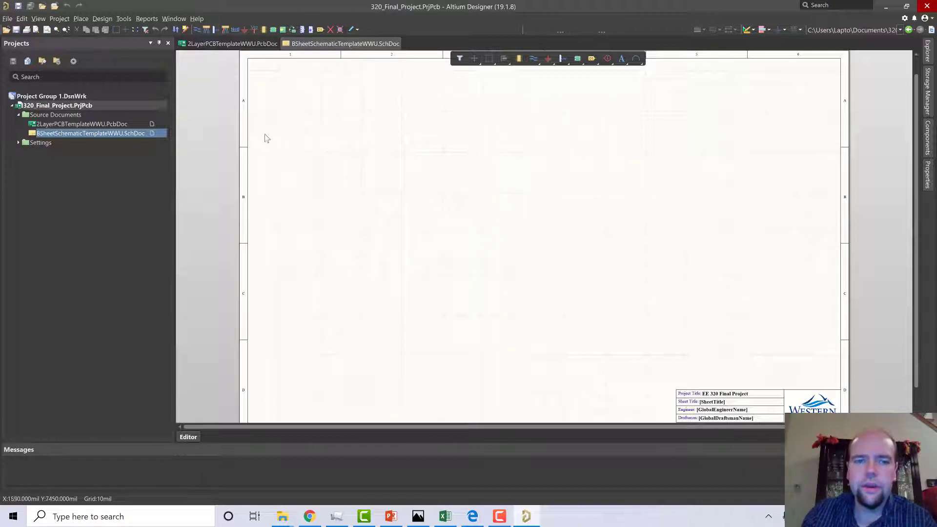
- Show the installed file-based libraries through the Components panel's library preferences, down to the end of the list
left_click(929, 142)
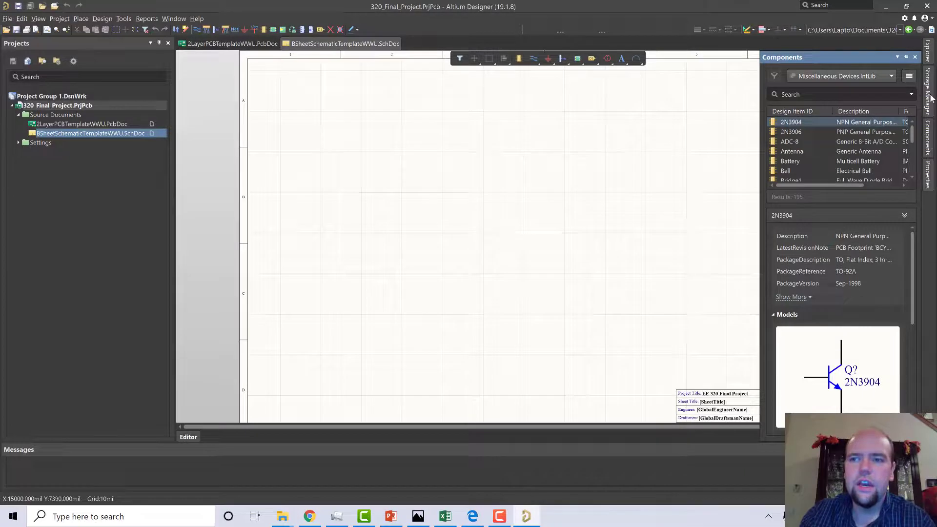
left_click(929, 51)
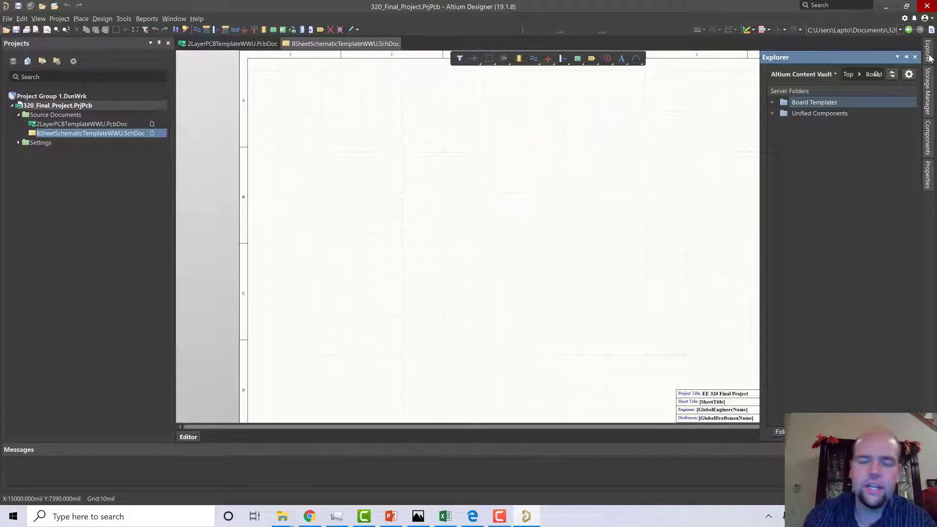
left_click(928, 138)
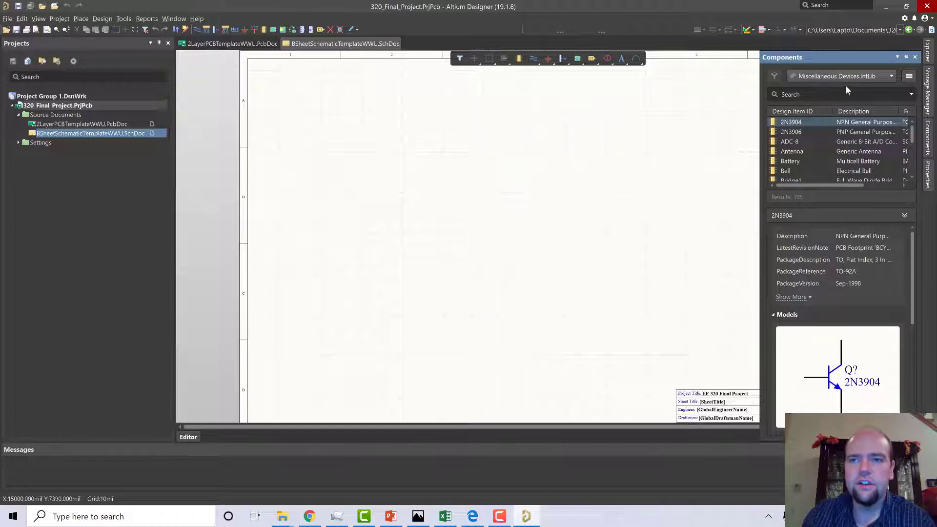
left_click(891, 77)
left_click(891, 77)
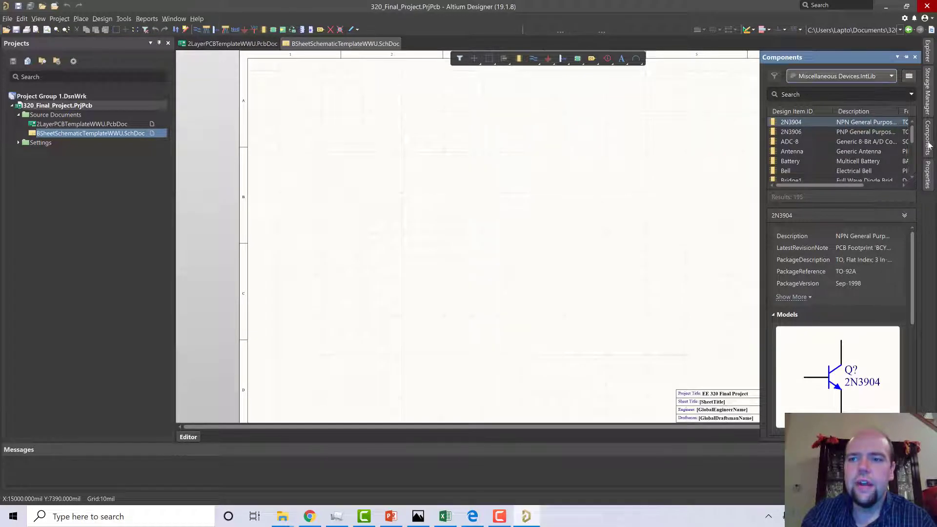
left_click(910, 77)
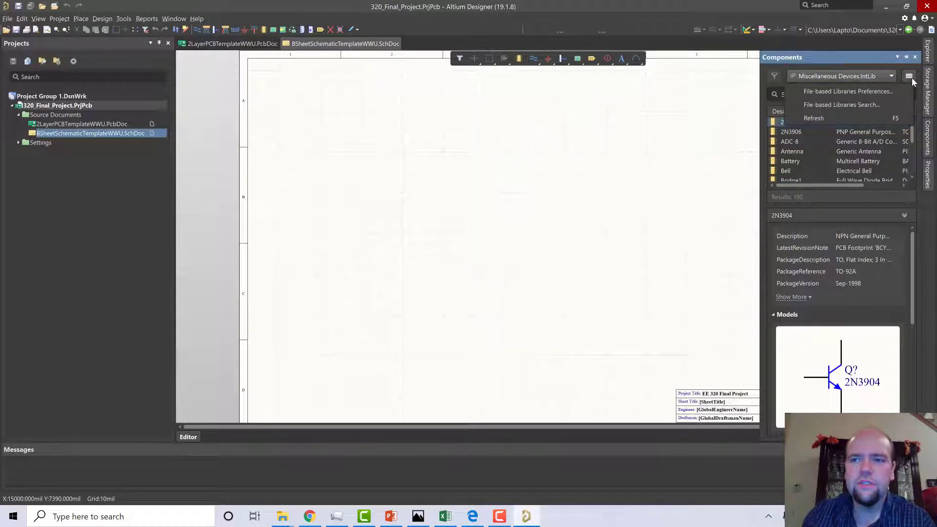
left_click(882, 91)
scroll(565, 226, "down", 10)
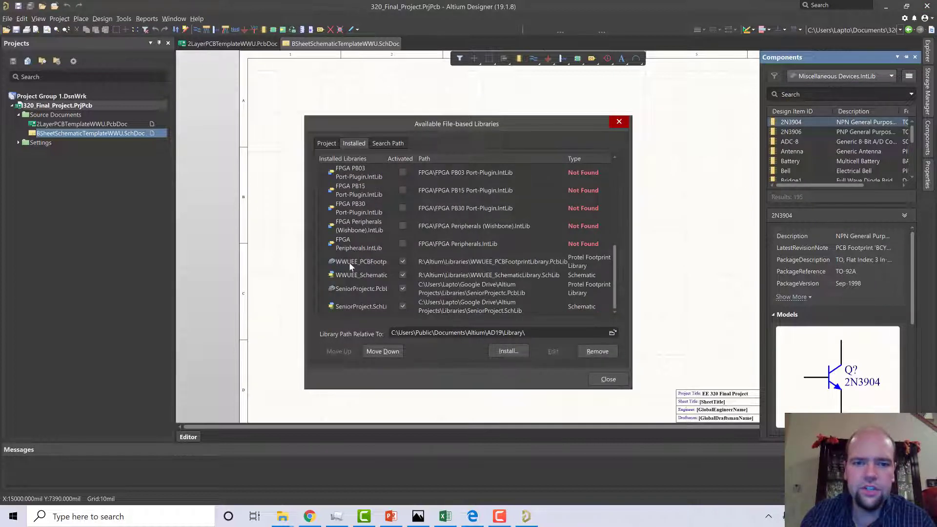
left_click(402, 288)
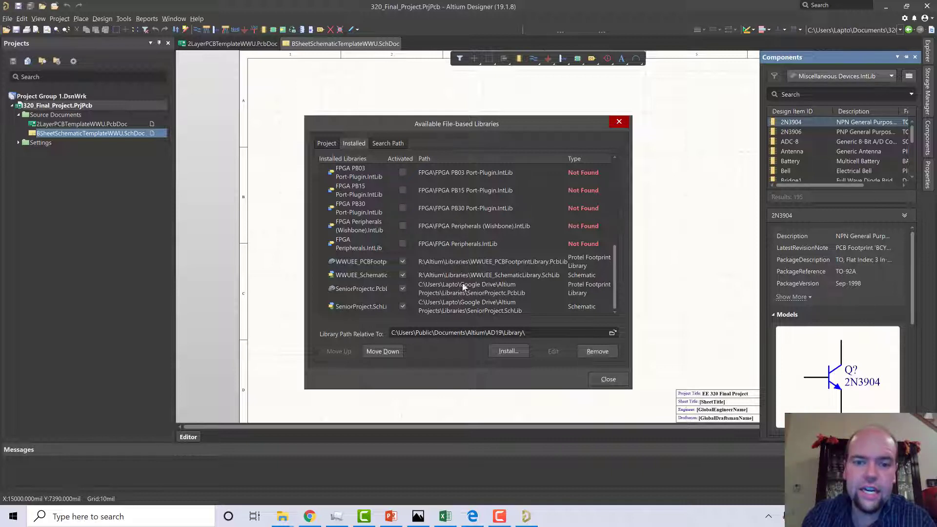
- Install 320Parts.PcbLib and 320Parts.SchLib from Altium > Libraries > 320 on the eedata network drive and close the library list
left_click(510, 352)
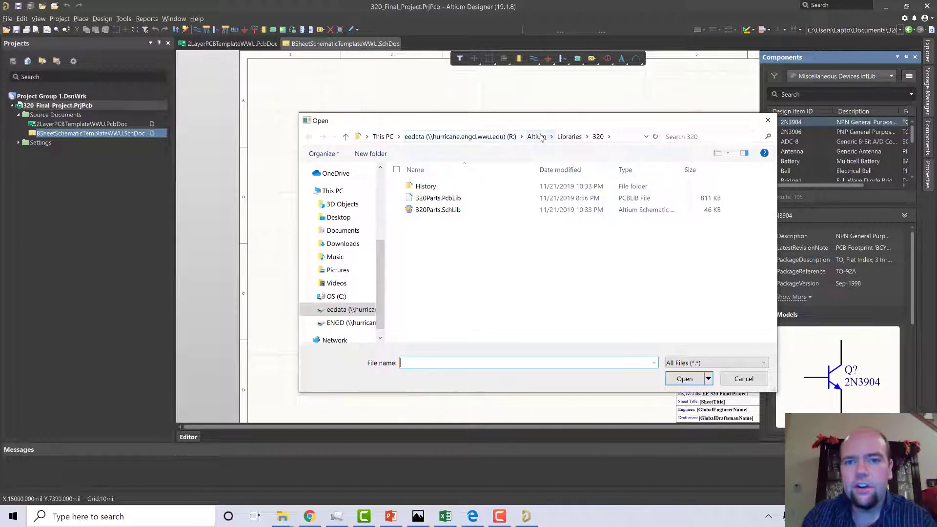
left_click(439, 200)
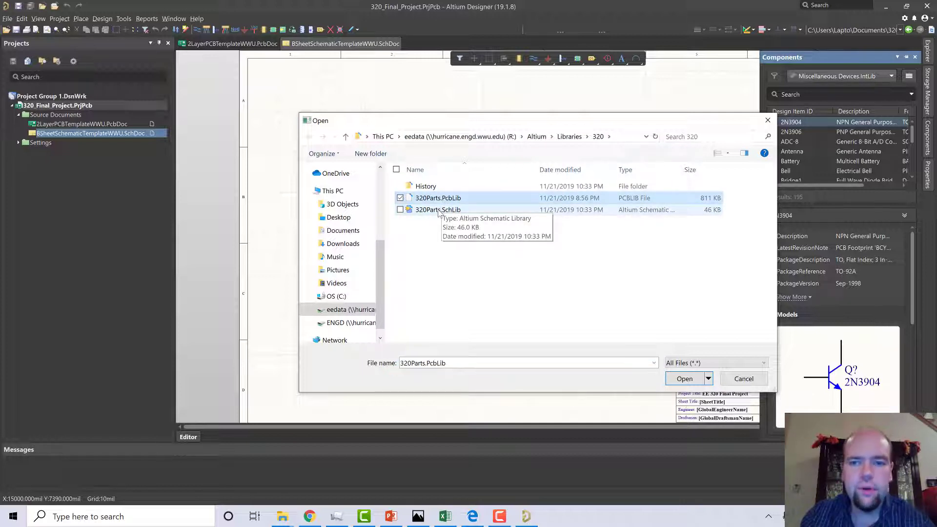
left_click(438, 210, "ctrl")
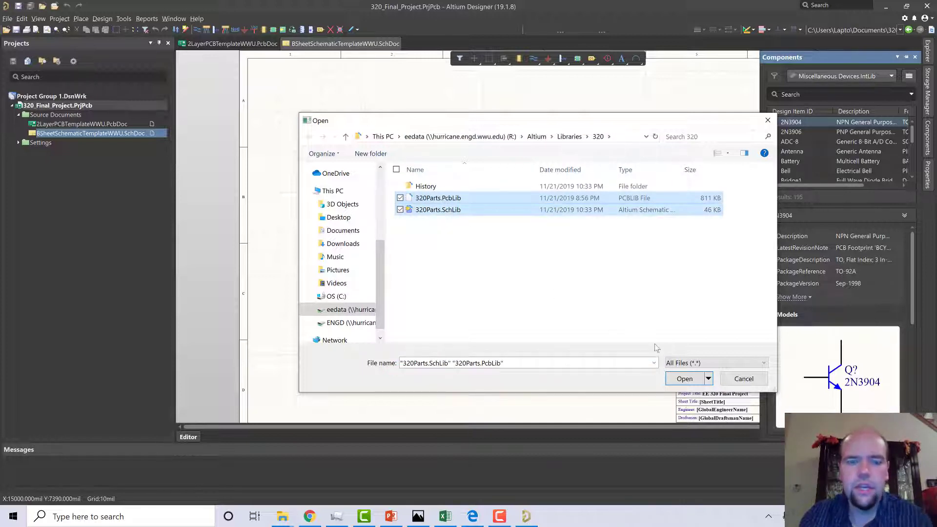
left_click(449, 211)
key("Up")
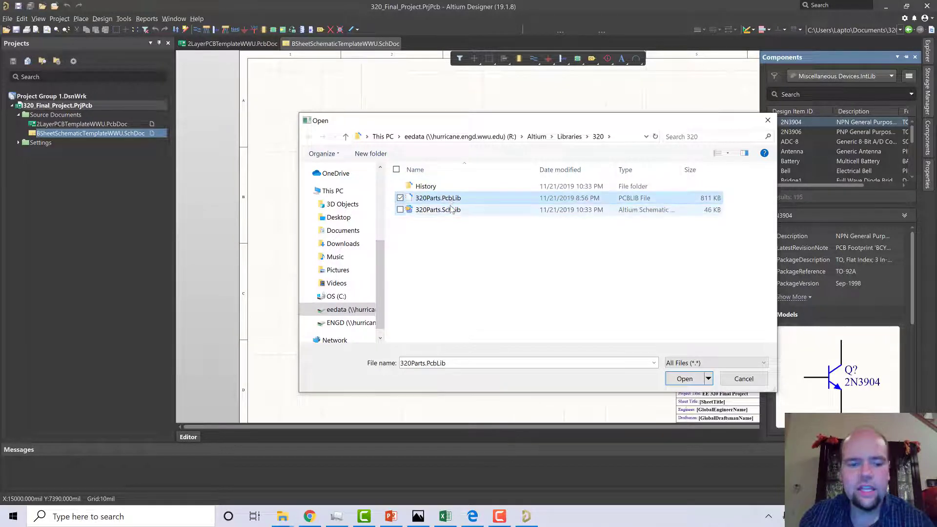
left_click(450, 209, "ctrl")
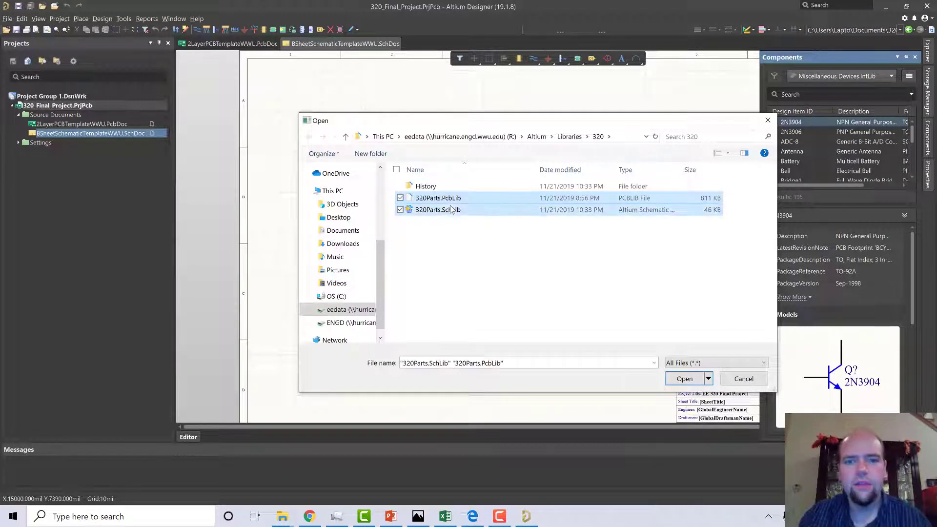
left_click(684, 379)
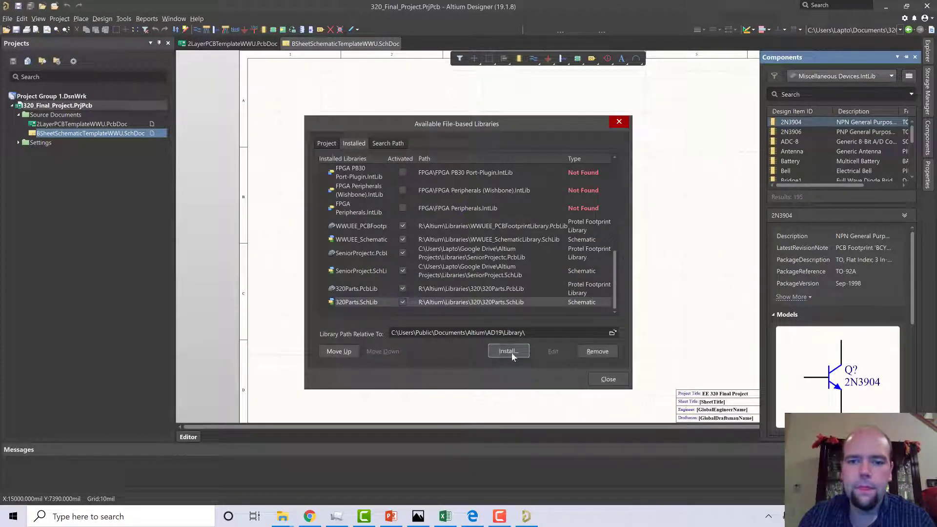
left_click(604, 380)
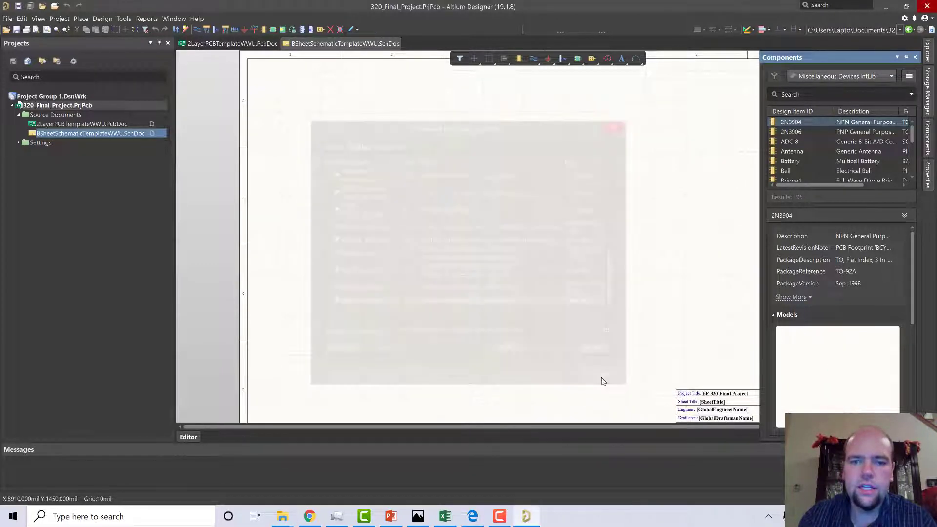
- Switch the Components panel to the 320Parts.SchLib library and select the USB-C CHARGE CONN part
left_click(877, 74)
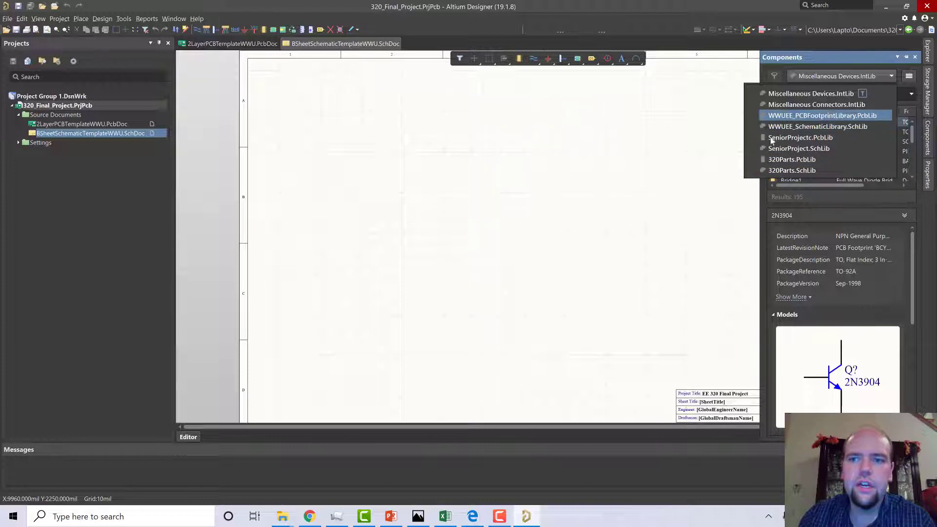
left_click(779, 171)
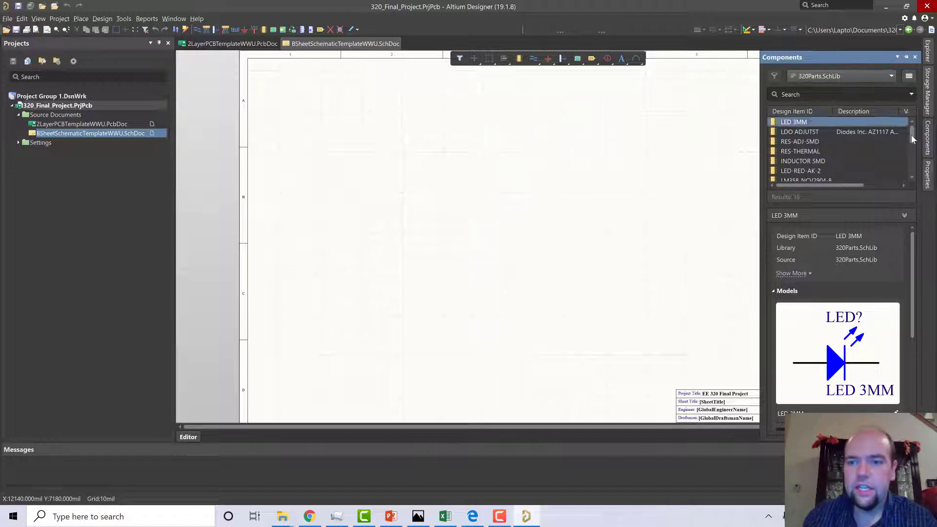
left_click_drag(912, 136, 911, 154)
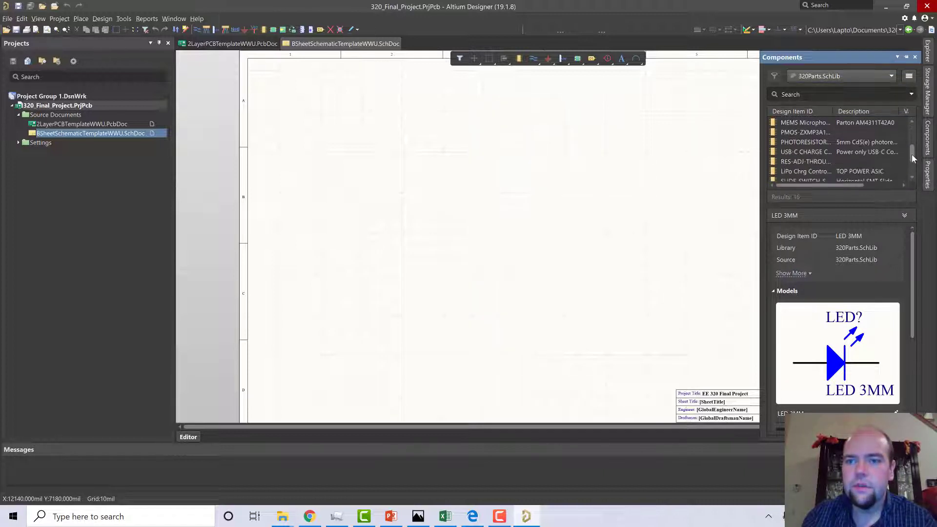
left_click(824, 154)
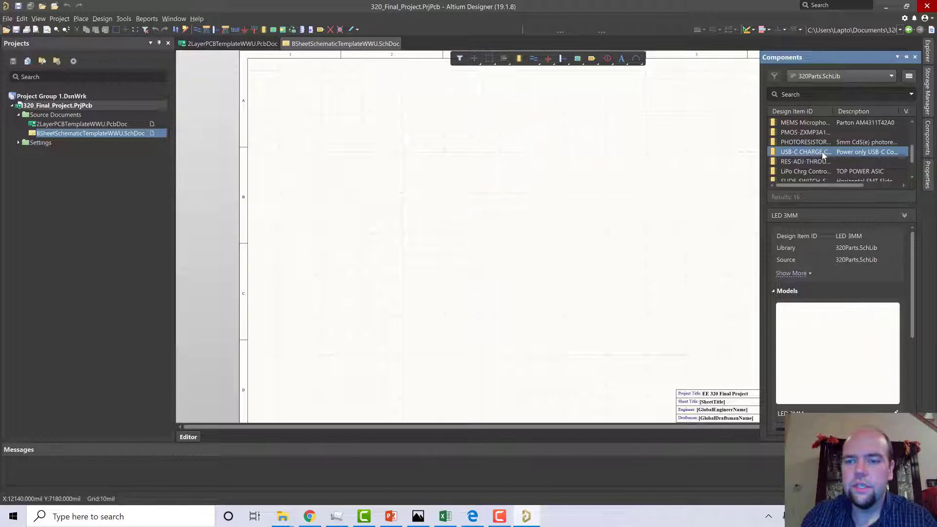
- Place one USB-C CHARGE CONN in the upper-left area of the schematic sheet, with the snap grid set to 100 mil
right_click(817, 155)
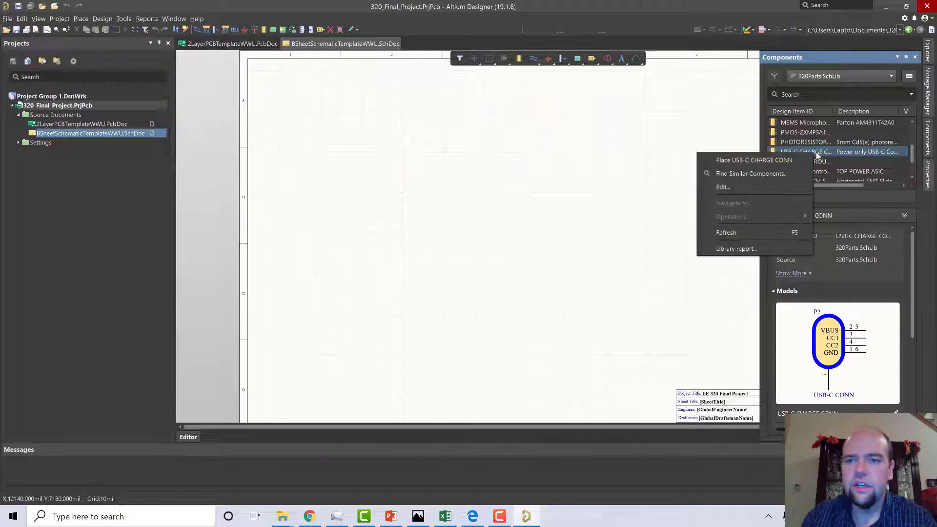
left_click(766, 161)
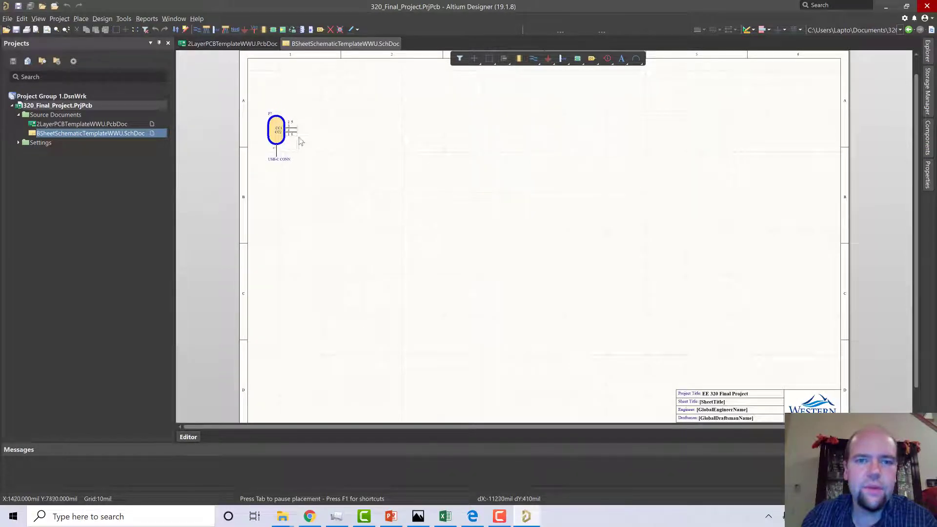
scroll(301, 141, "up", 3, "ctrl")
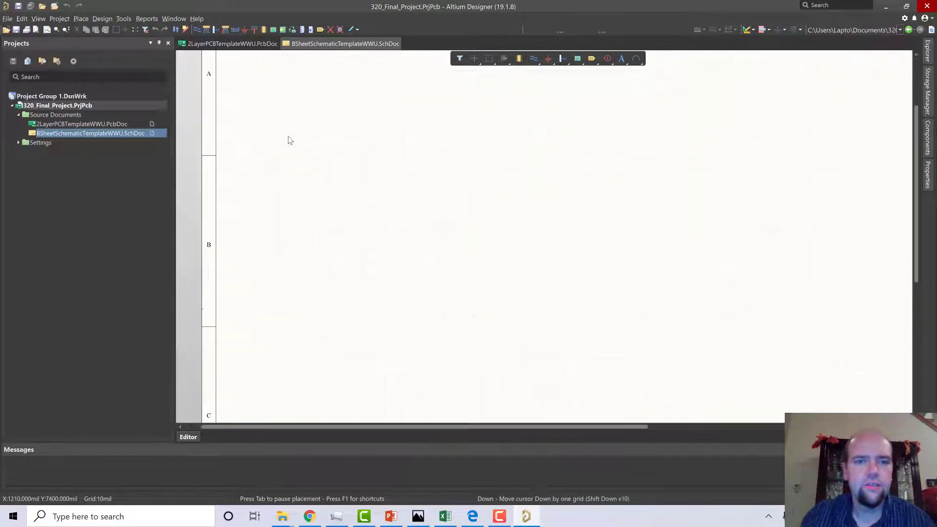
scroll(296, 159, "up", 3, "ctrl")
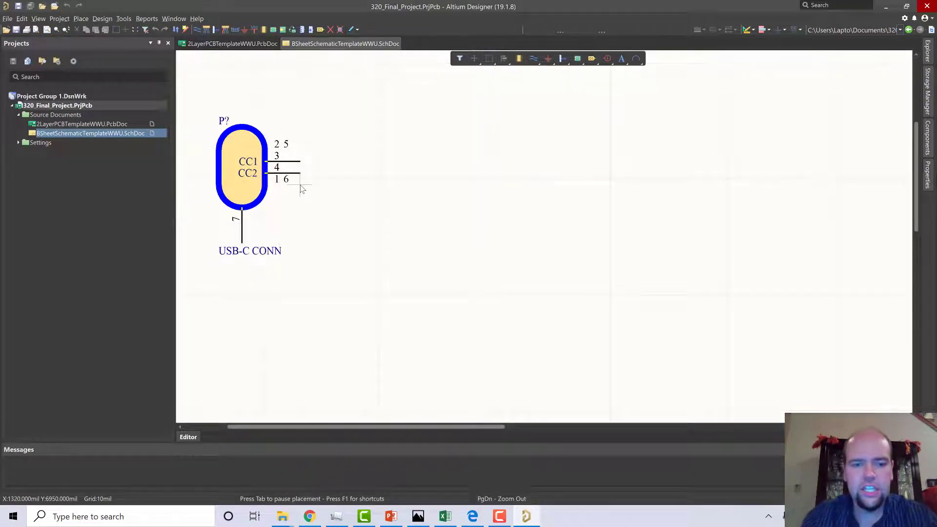
key("g")
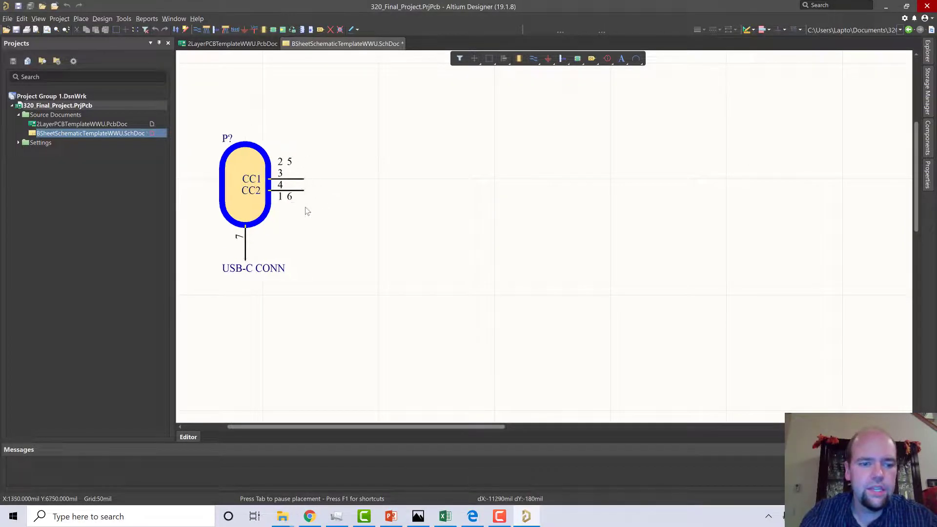
key("g")
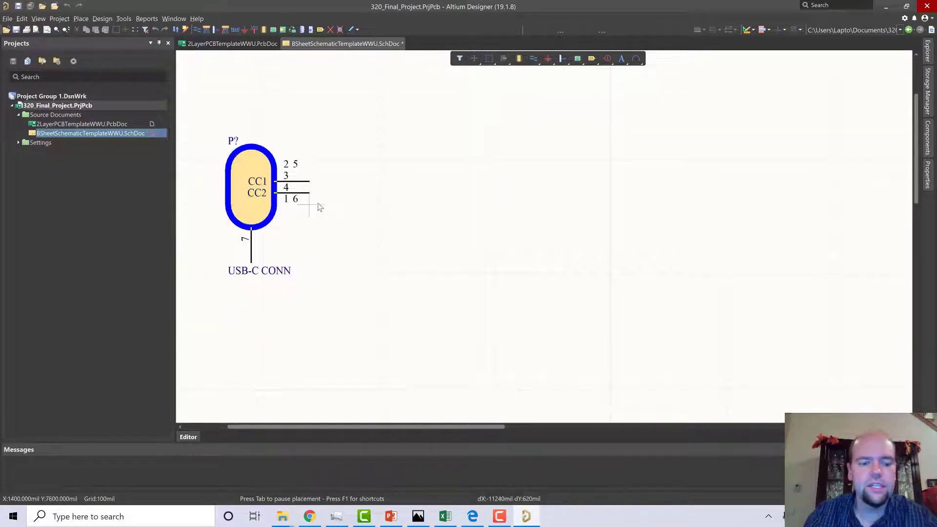
scroll(317, 207, "down", 4, "ctrl")
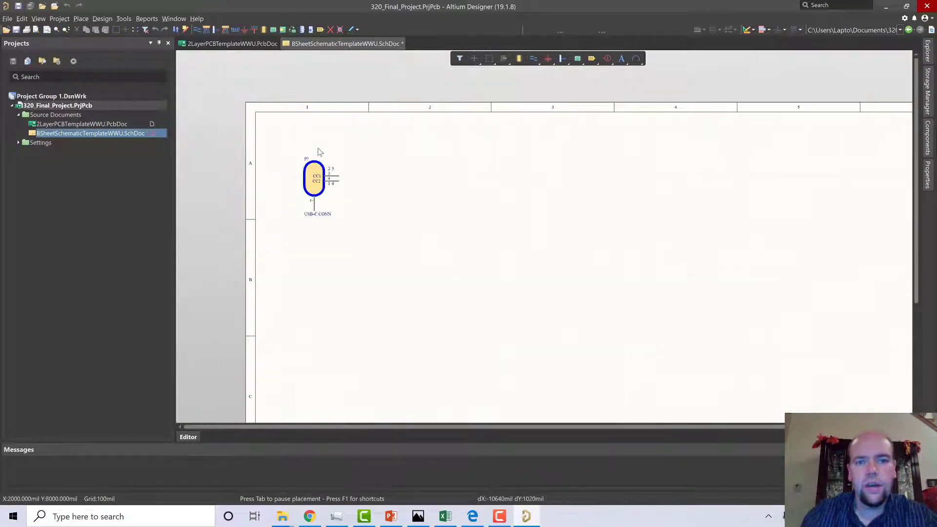
scroll(318, 175, "up", 1, "ctrl")
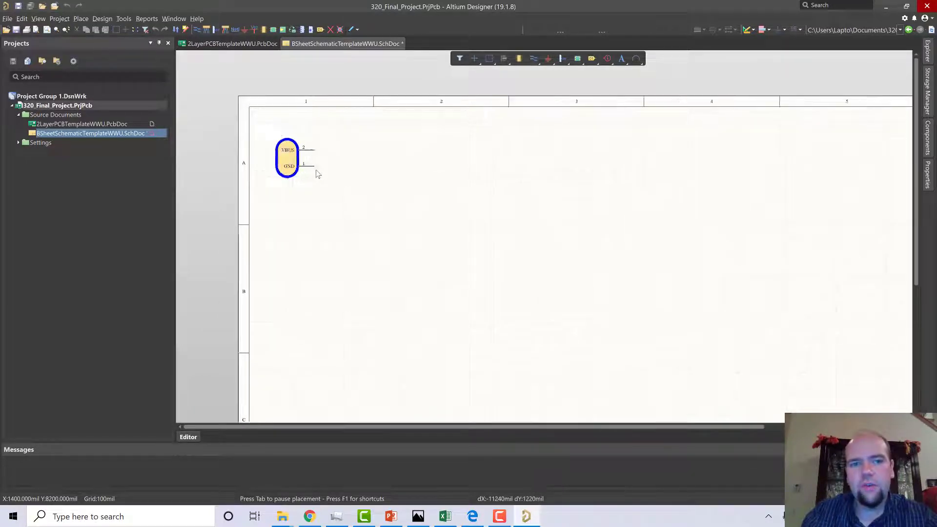
scroll(317, 174, "up", 3, "ctrl")
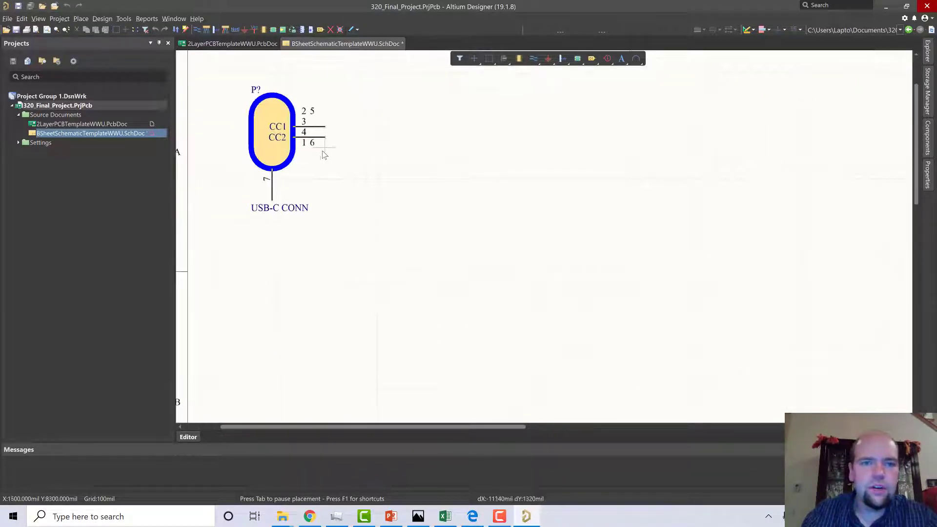
left_click(323, 155)
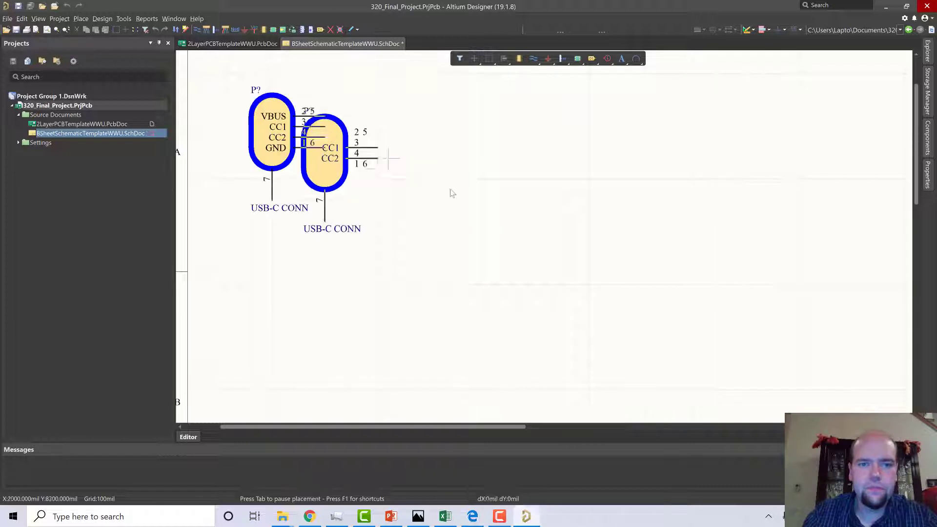
key("Escape")
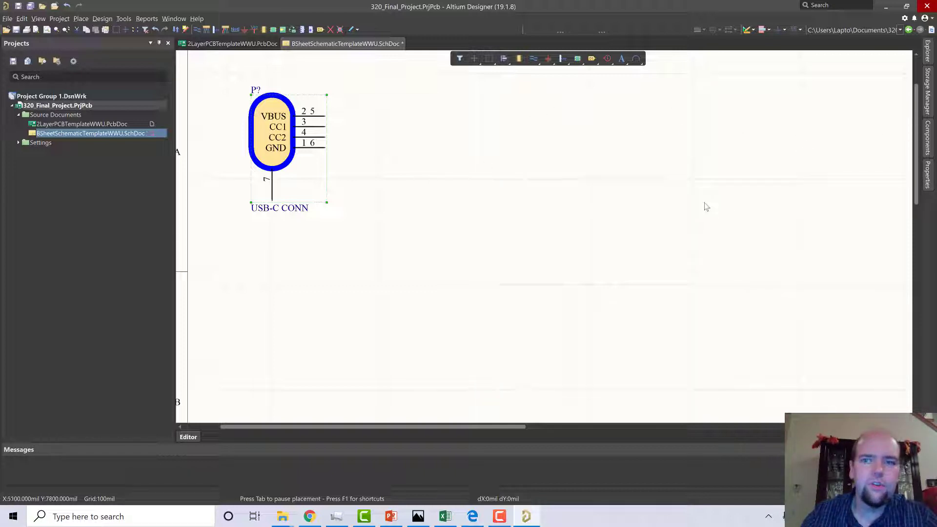
left_click(927, 138)
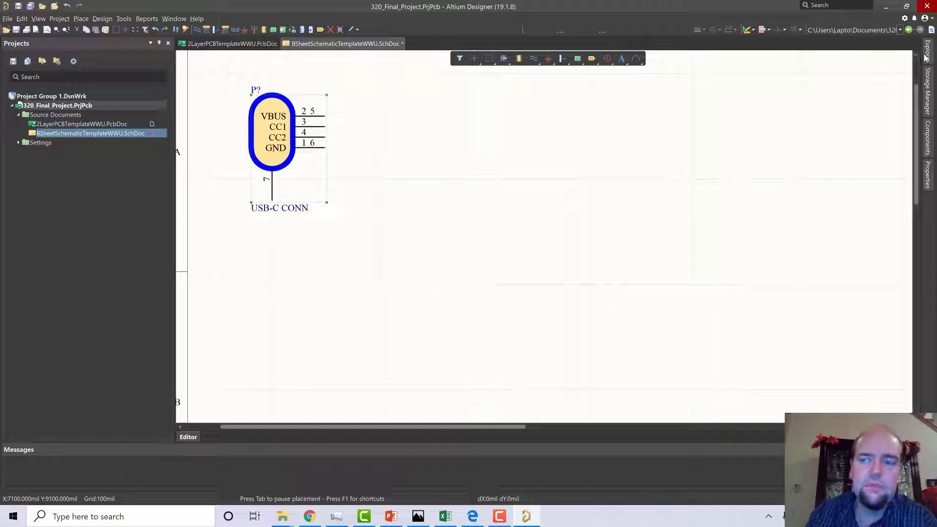
- Switch the Components panel to Miscellaneous Devices.IntLib, select the Res3 resistor and show its J1-0603 footprint model
mouse_move(926, 57)
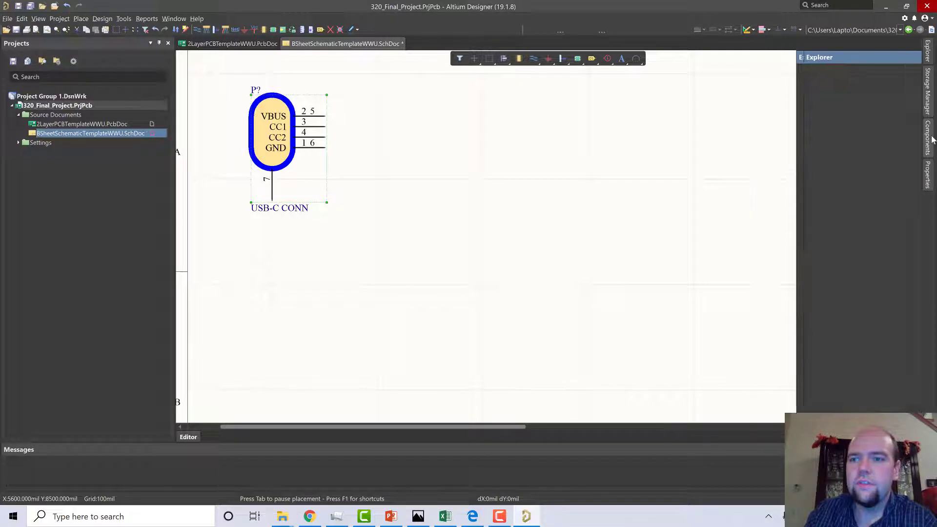
mouse_move(931, 140)
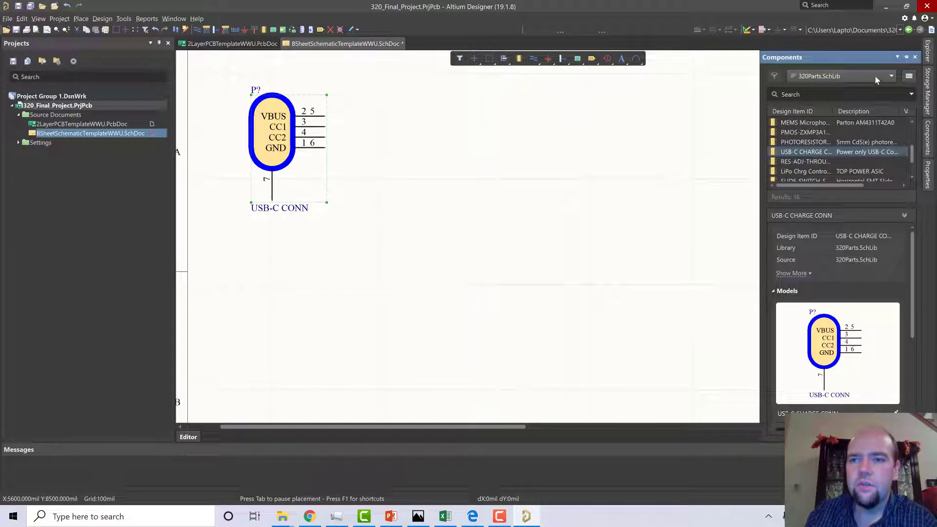
left_click(875, 76)
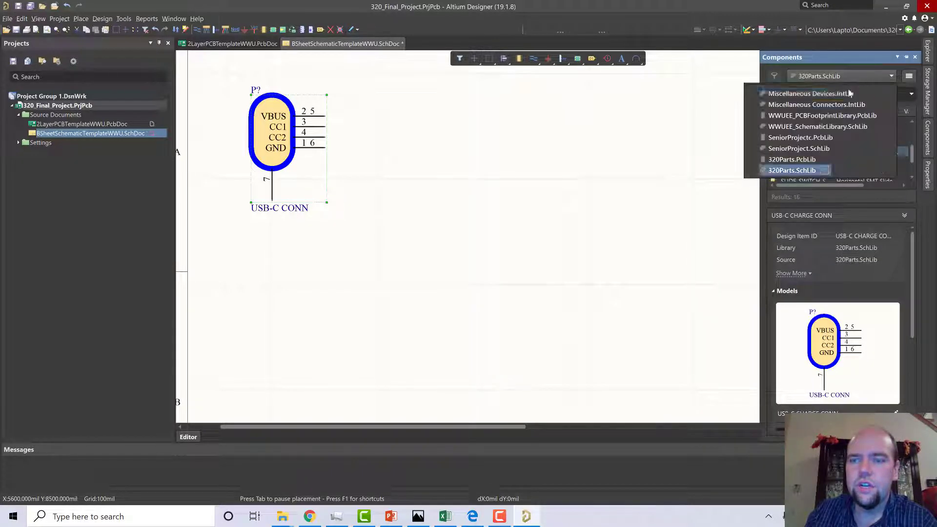
left_click(822, 100)
scroll(791, 139, "down", 7)
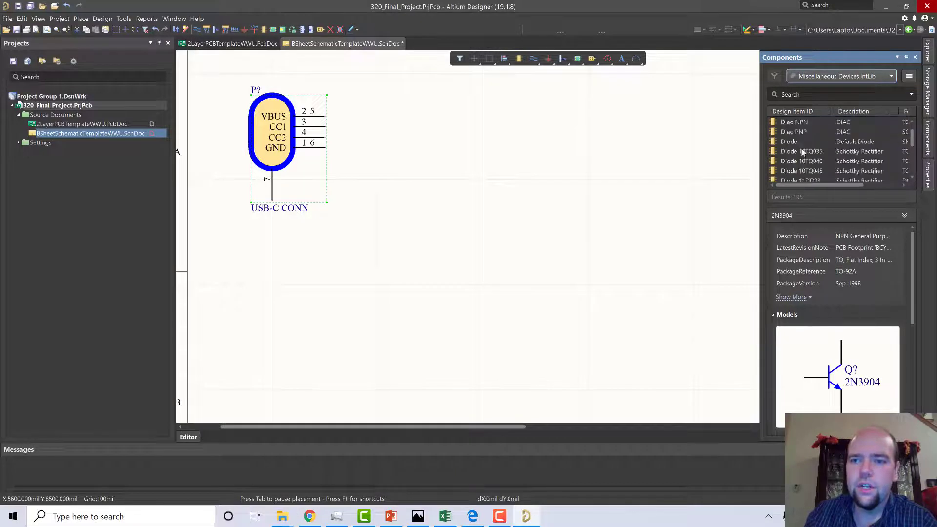
scroll(802, 153, "up", 3)
scroll(802, 152, "down", 10)
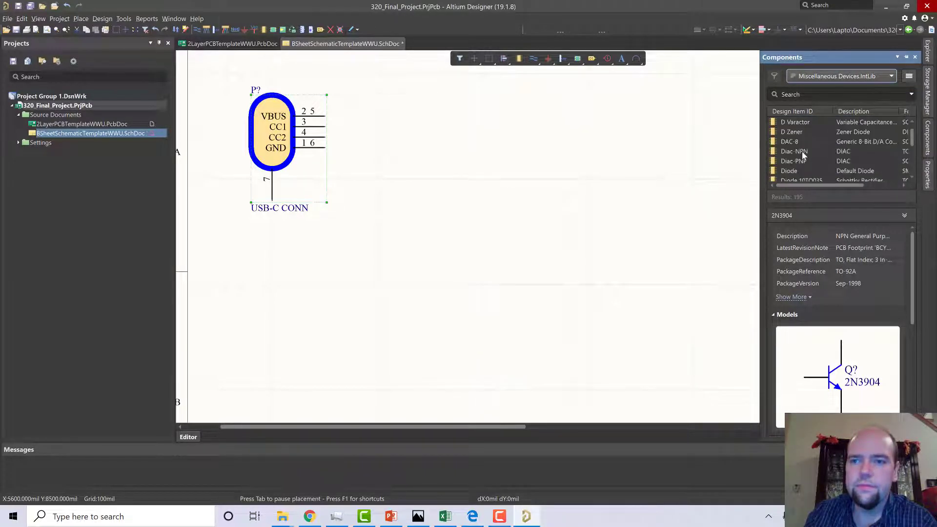
scroll(801, 152, "down", 20)
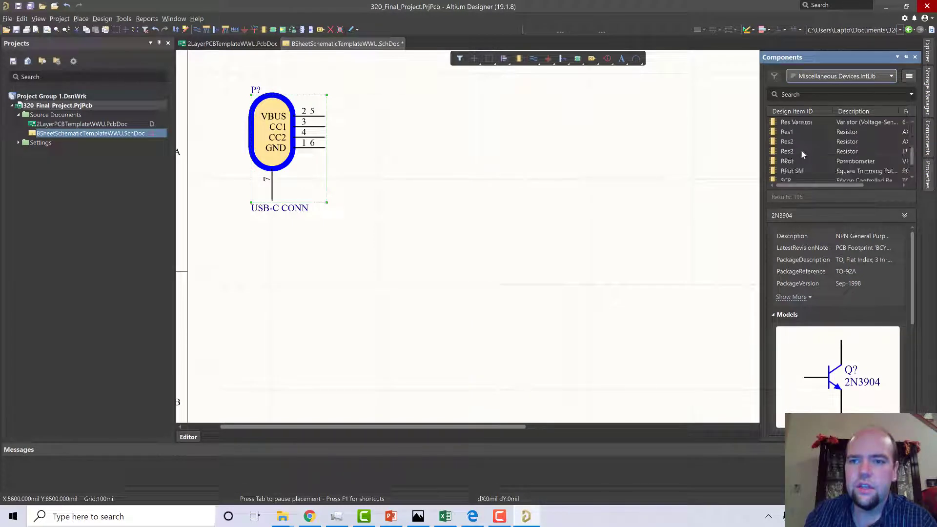
left_click(794, 153)
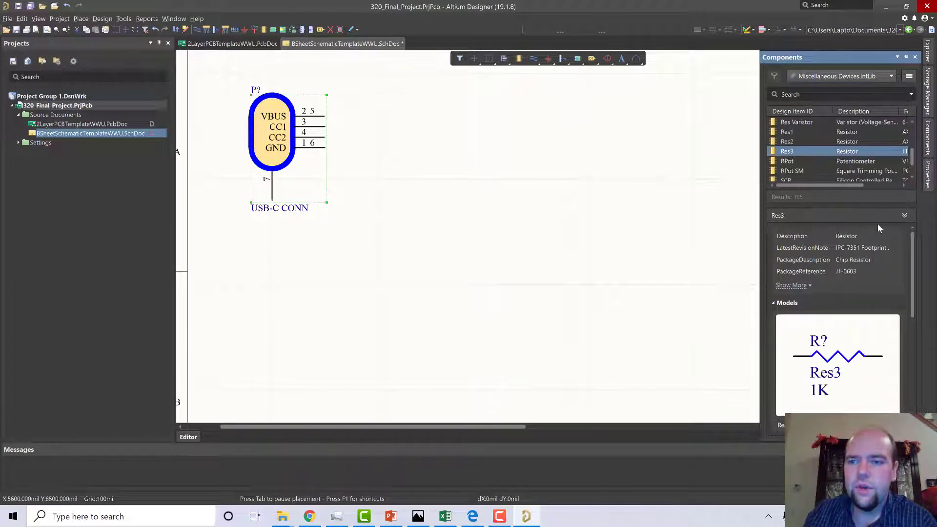
left_click_drag(913, 242, 917, 335)
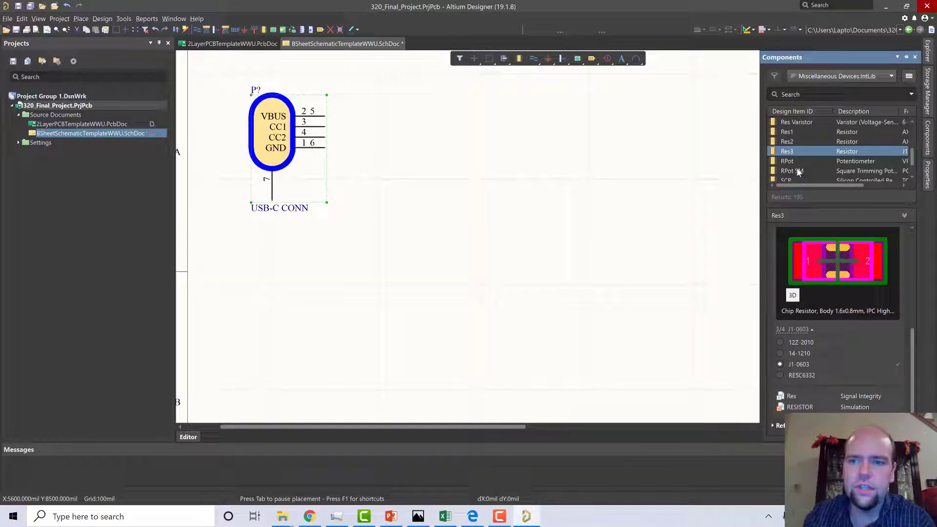
- Place two Res3 resistors horizontally, one on the USB-C connector's CC1 pin and one on its CC2 pin
right_click(790, 154)
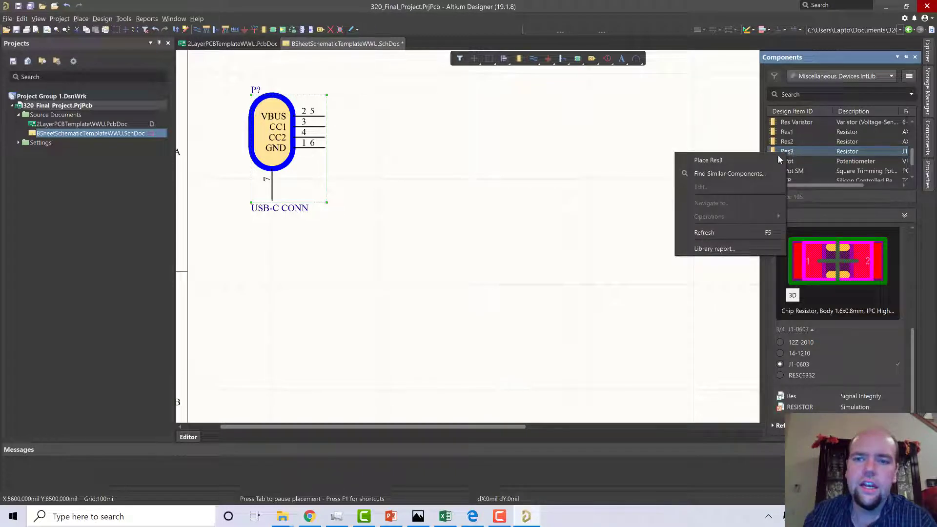
left_click(754, 156)
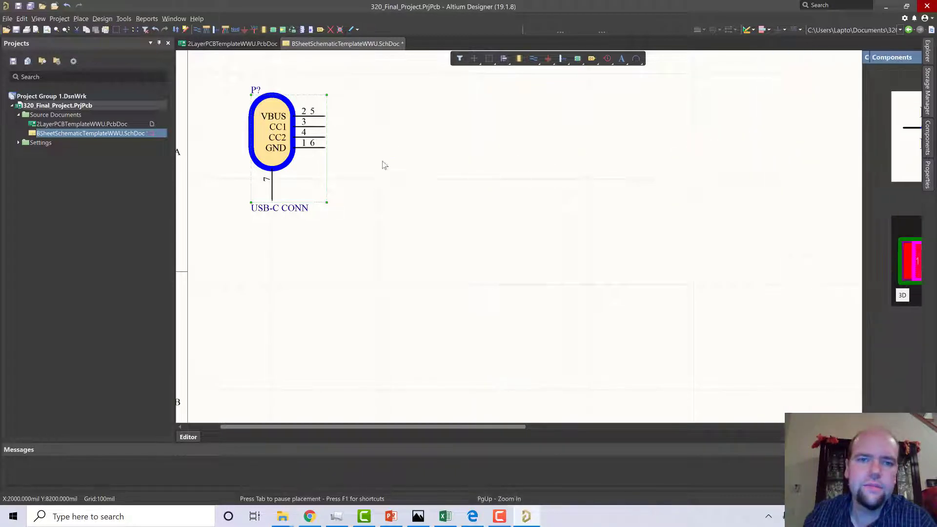
key("End")
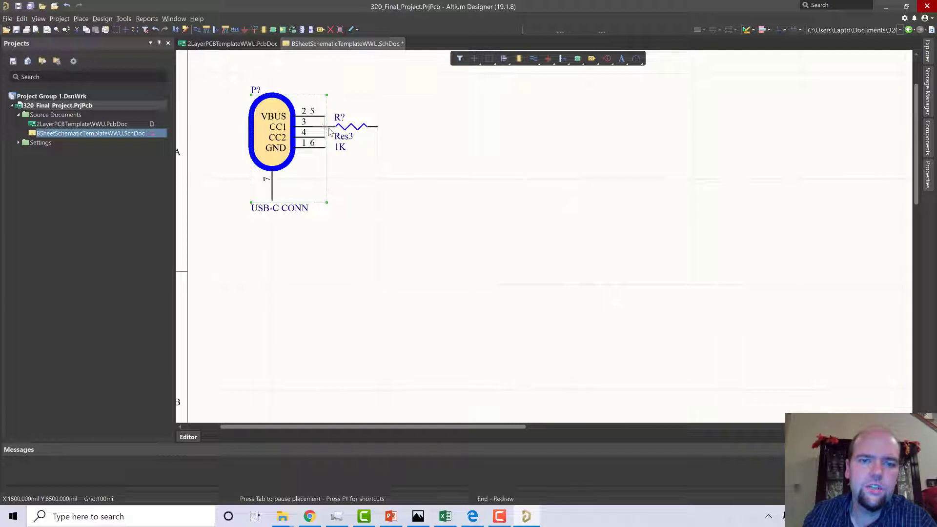
key("Home")
left_click(329, 130)
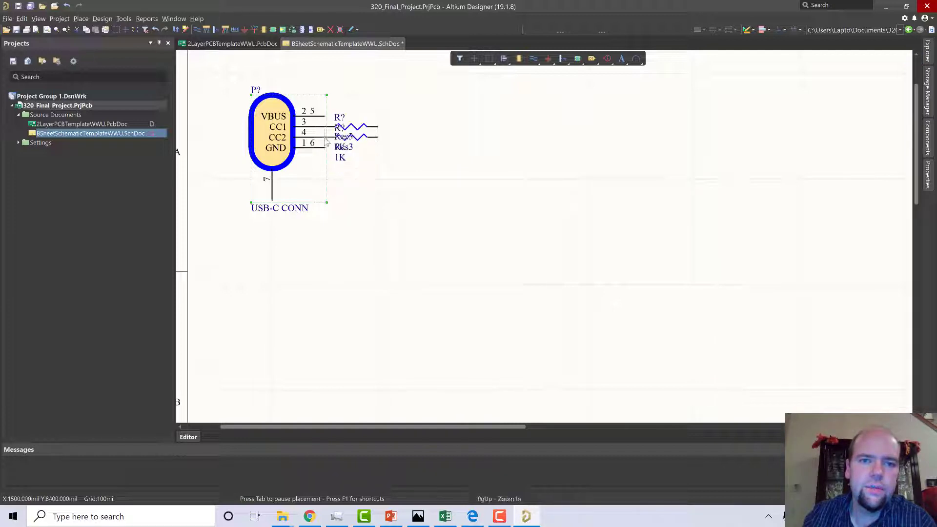
left_click(327, 139)
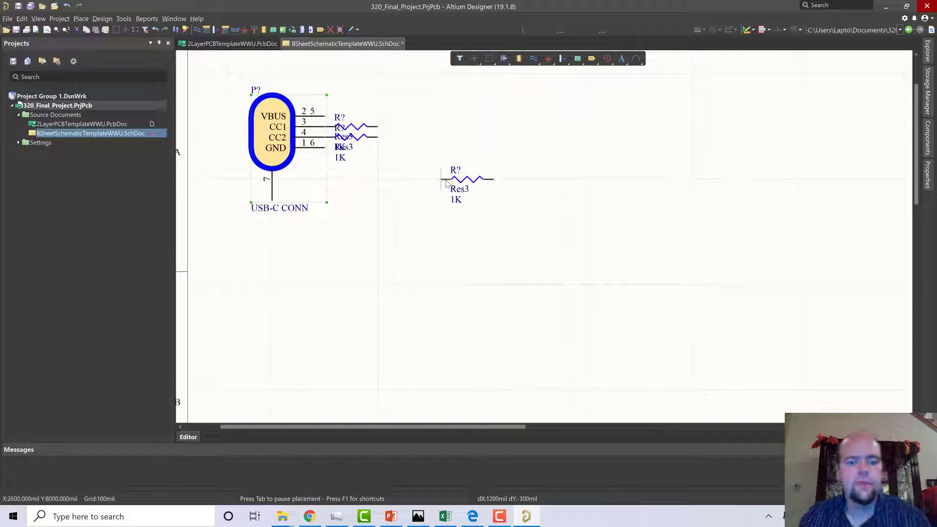
key("Escape")
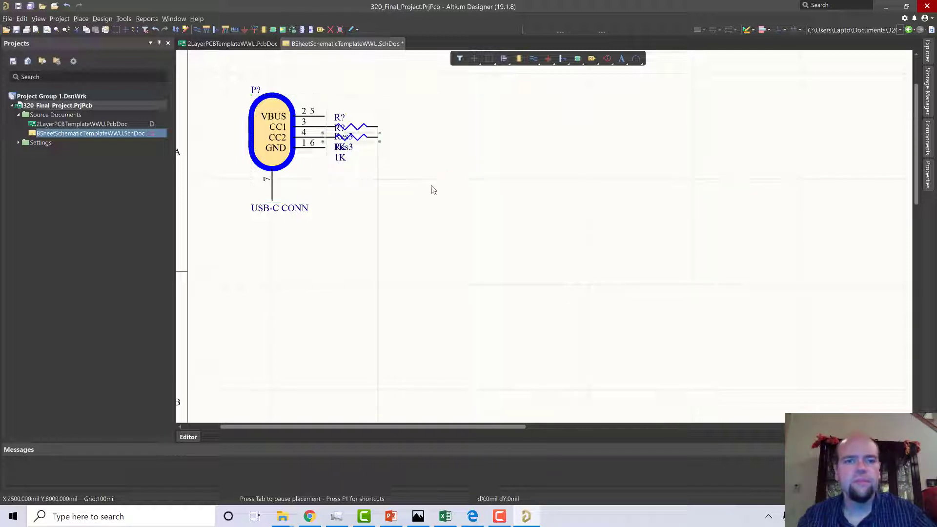
- Set the value of the resistor on the CC2 pin to 5.1k
scroll(322, 146, "up", 5, "ctrl")
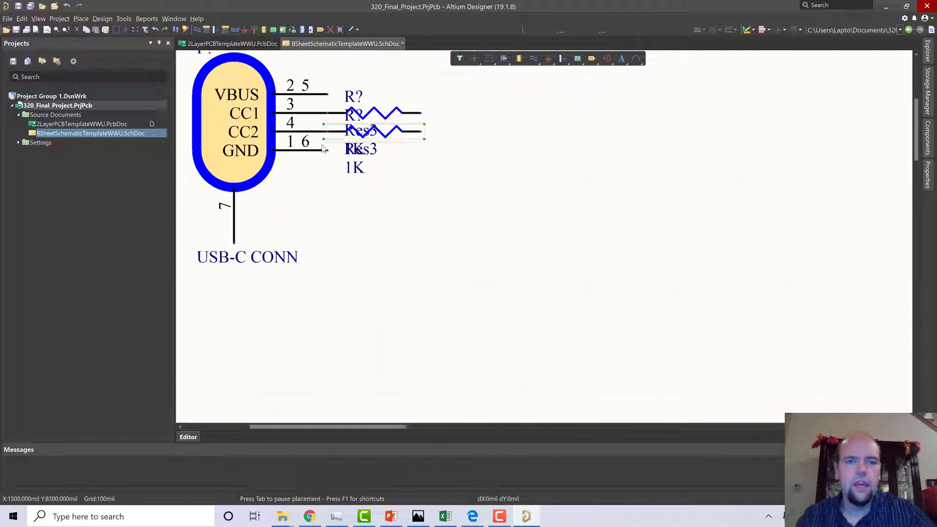
scroll(433, 195, "down", 3, "ctrl")
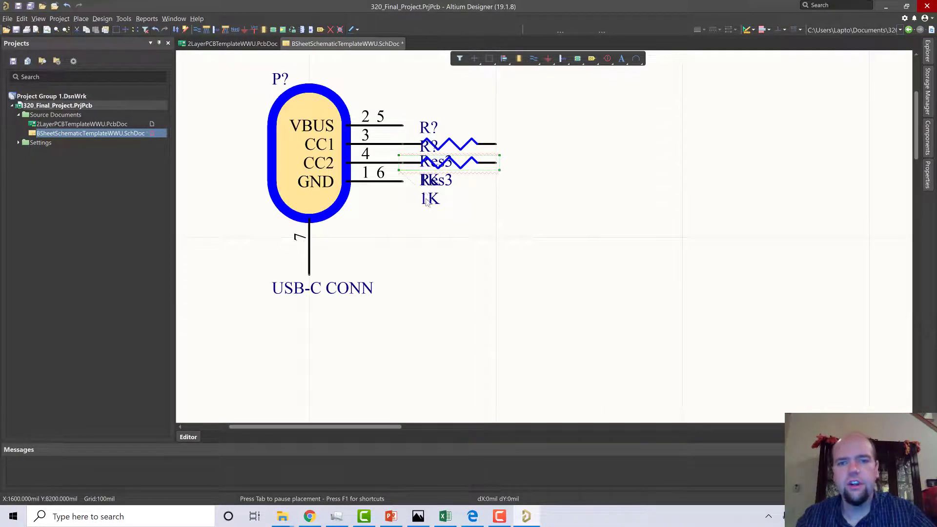
key("Tab")
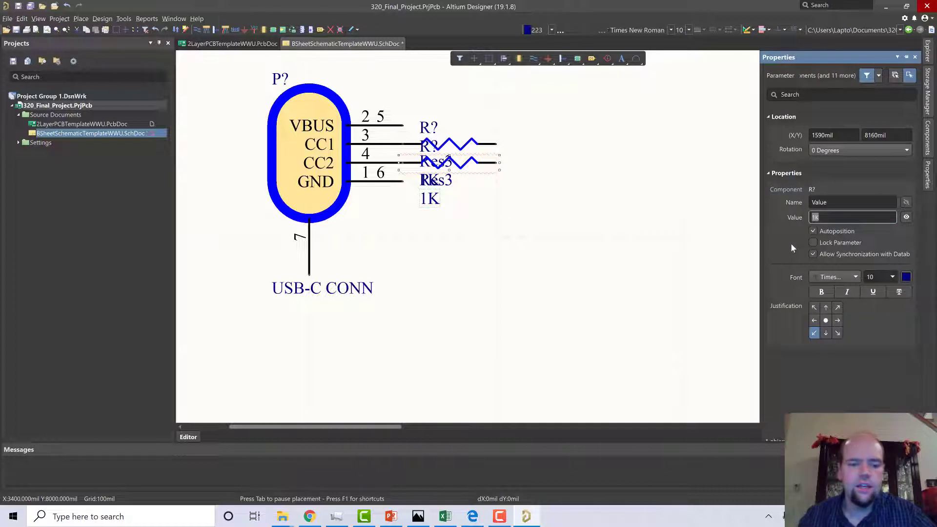
type("5")
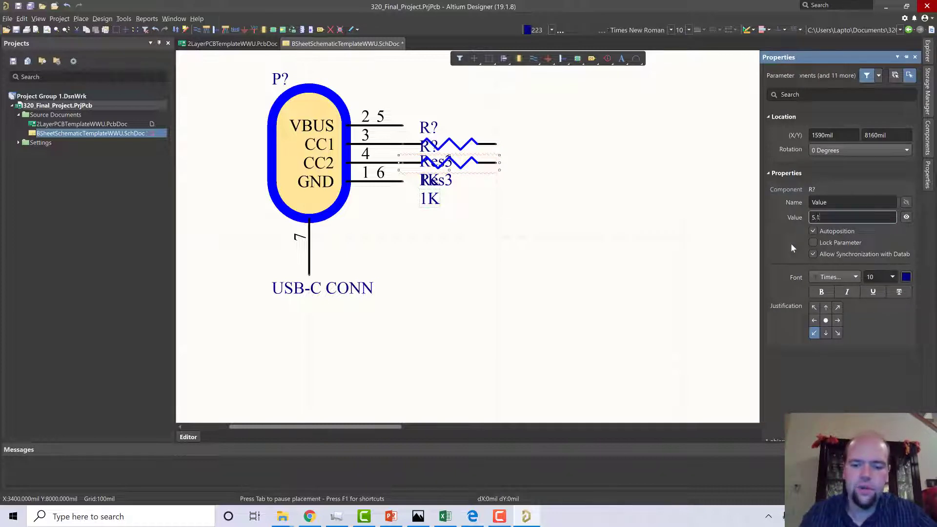
type(".1k")
key("Return")
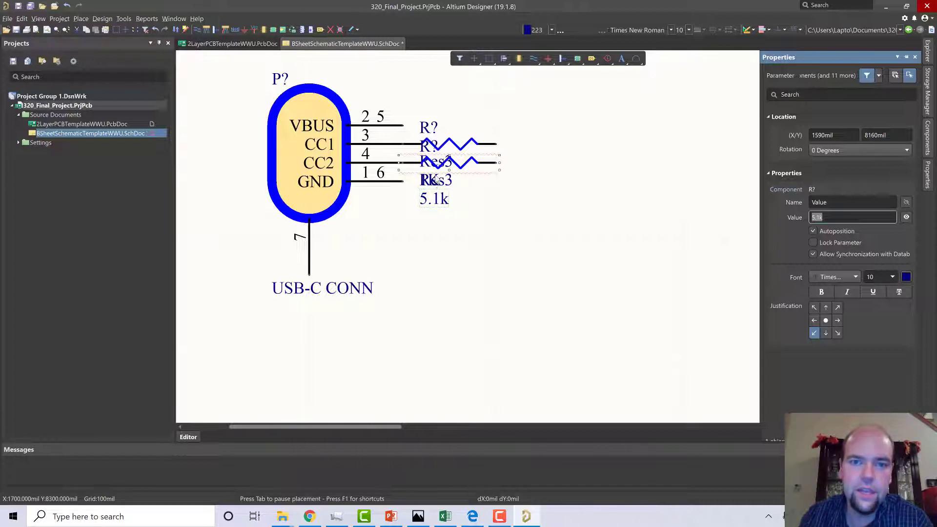
- Set the value of the resistor on the CC1 pin to 5.1k
left_click(436, 181)
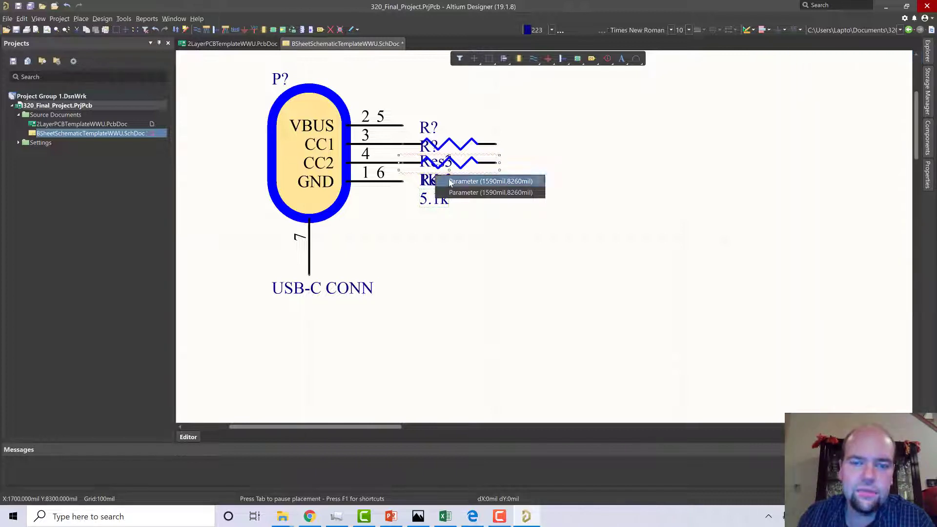
key("Tab")
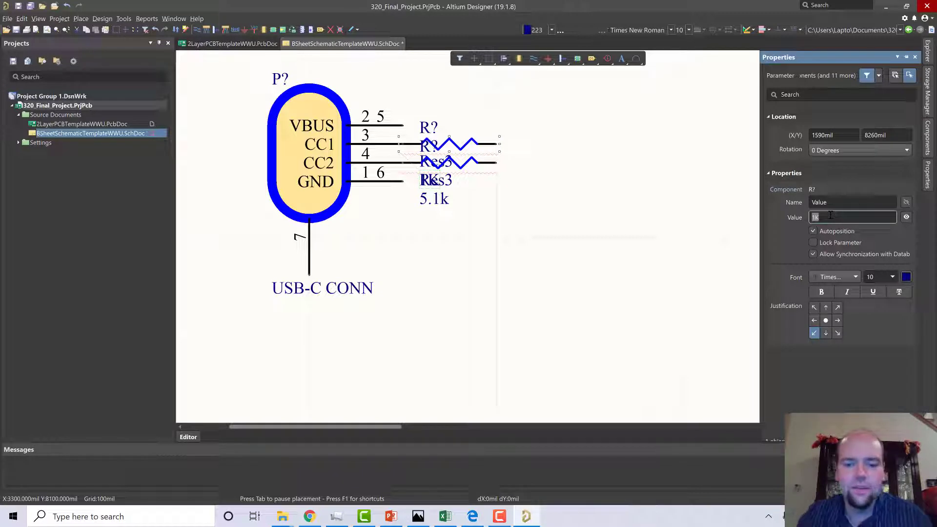
type("5.1k")
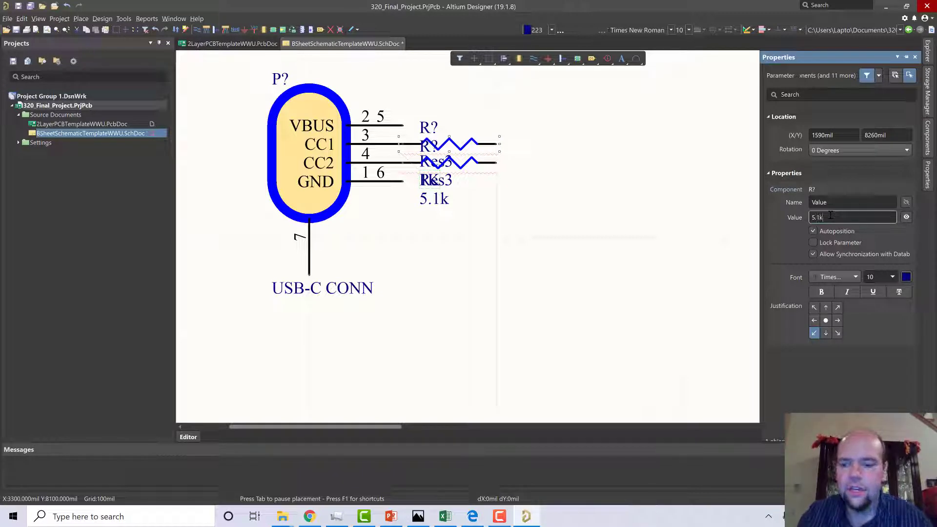
key("Return")
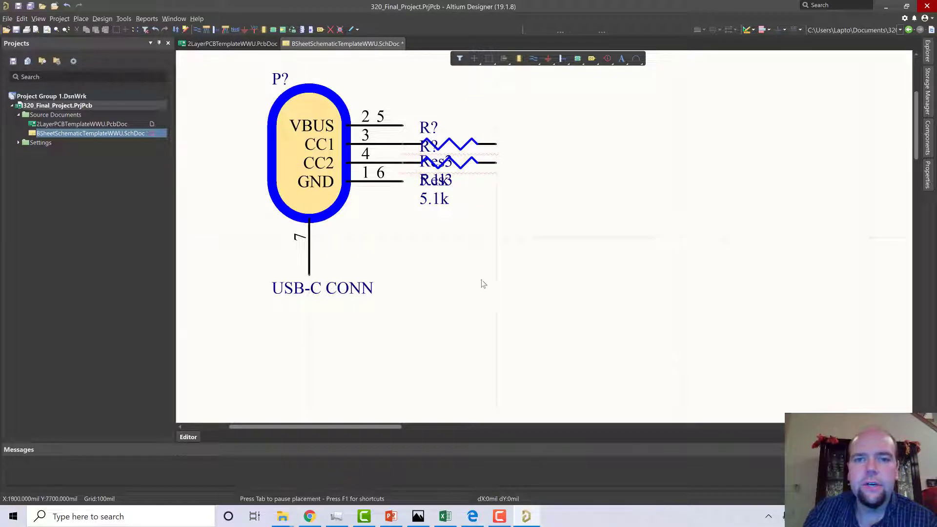
- Place GND power ports at the free end of the CC2 resistor and on the connector's GND pin
left_click(246, 32)
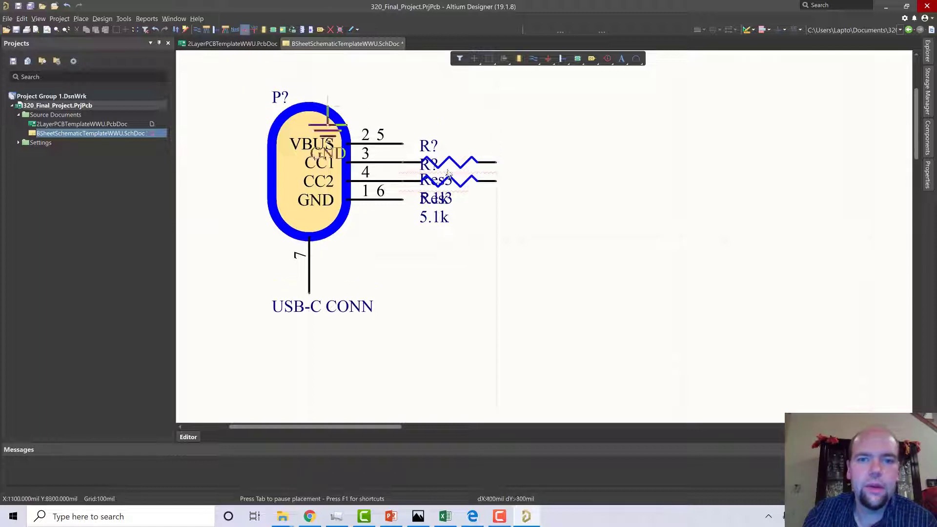
left_click(496, 182)
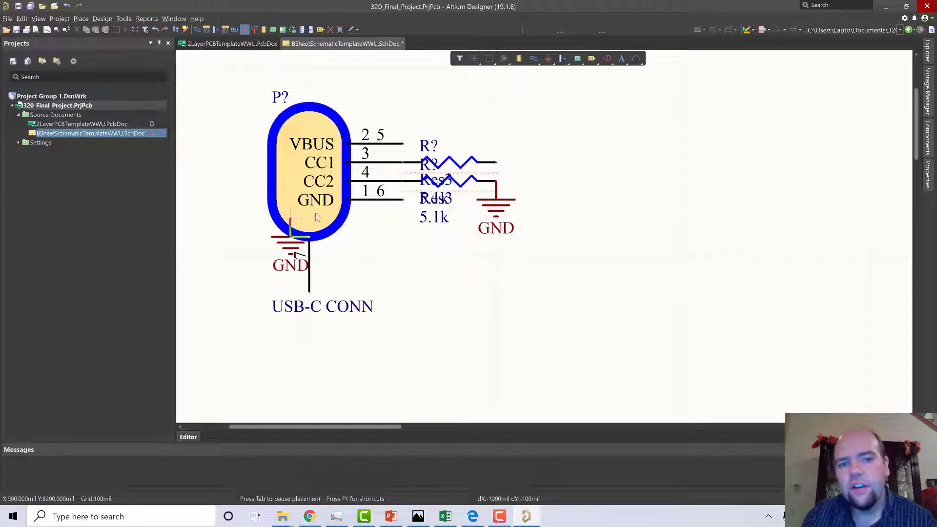
key("space")
key("space")
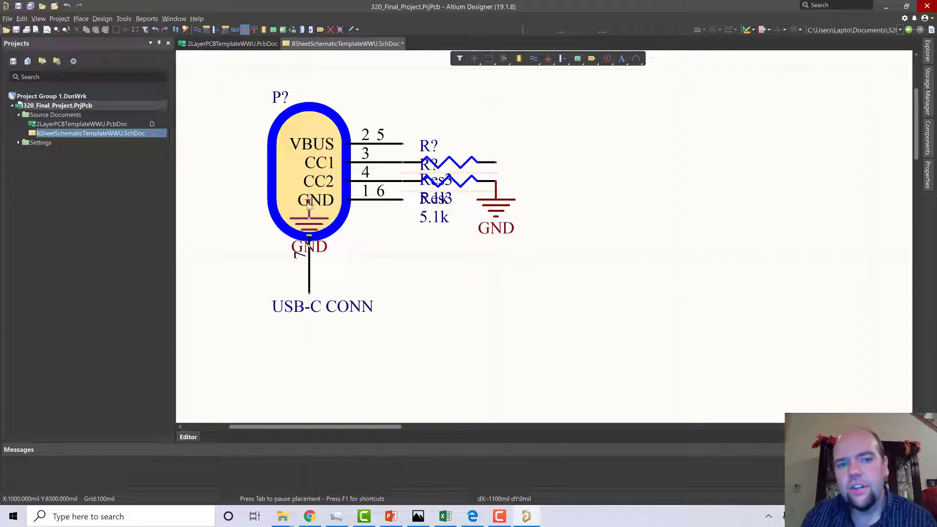
left_click(400, 201)
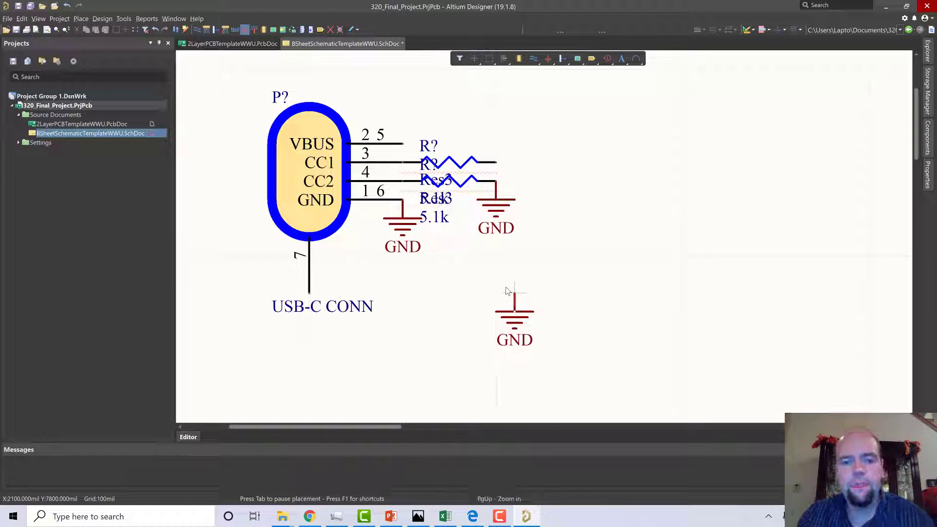
key("Escape")
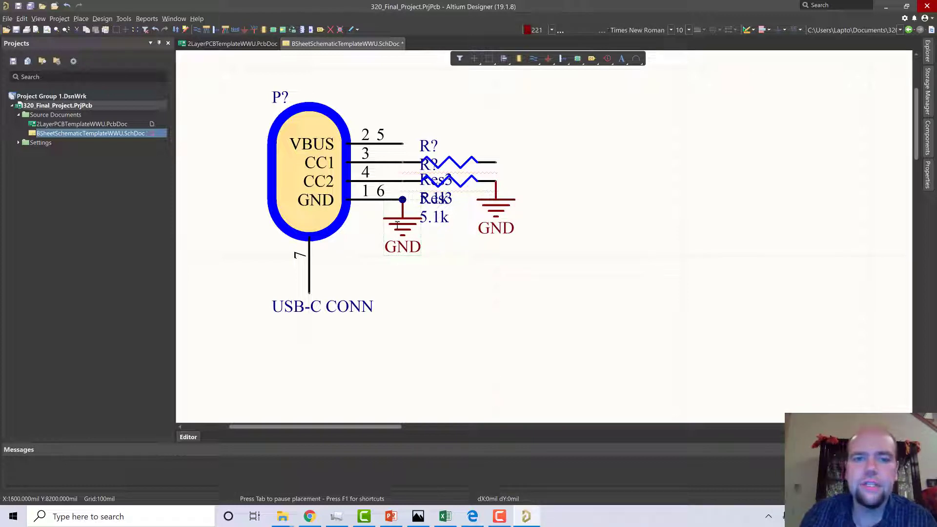
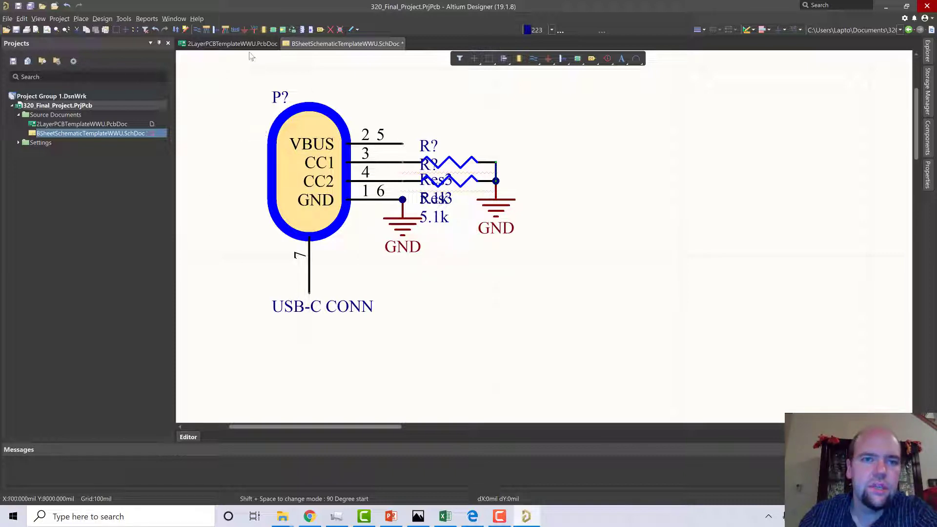
- Place a GND power port at the end of pin 7 below the USB-C connector
left_click(245, 28)
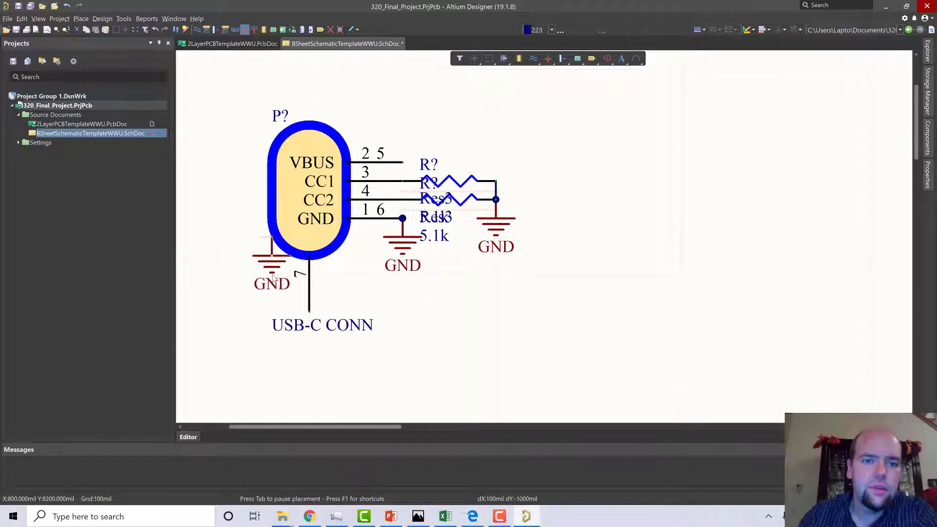
left_click(309, 312)
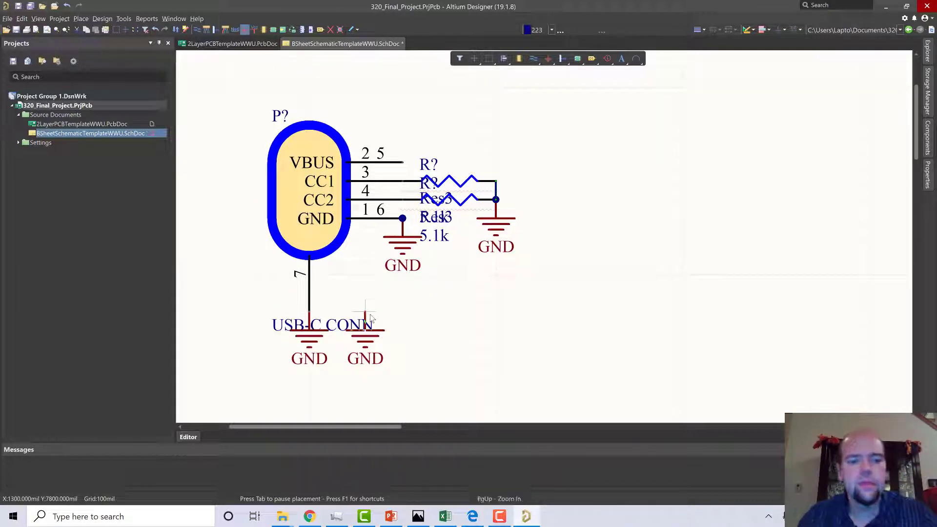
key("Escape")
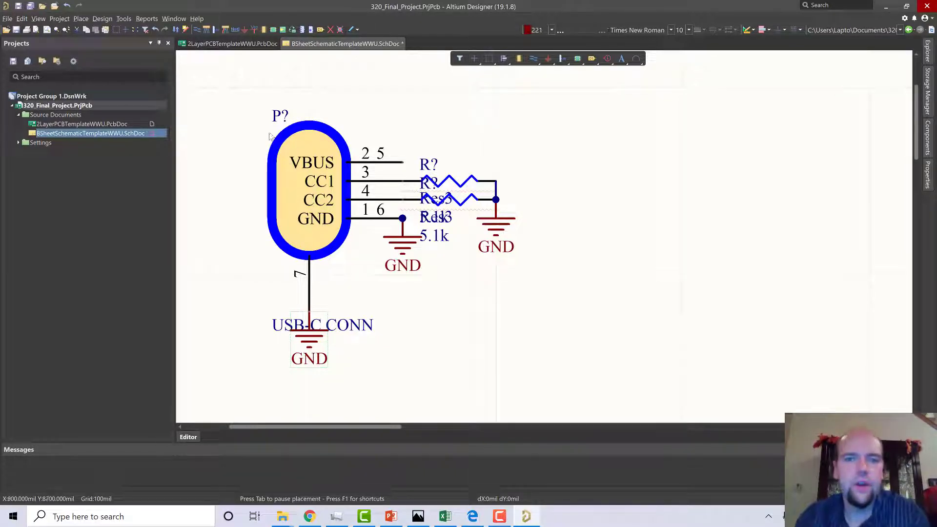
- Generate proposed designators for the USB-C connector and both resistors with the Annotate Schematics command
left_click(125, 19)
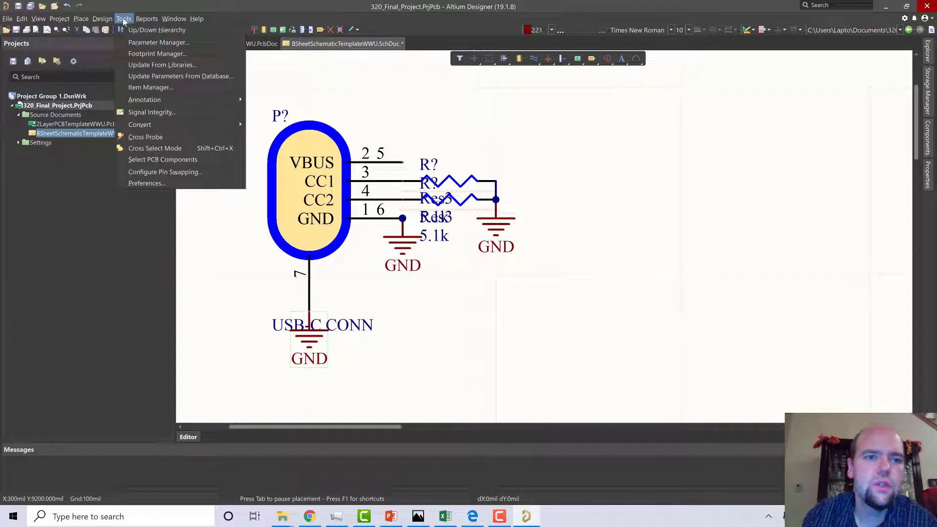
mouse_move(109, 23)
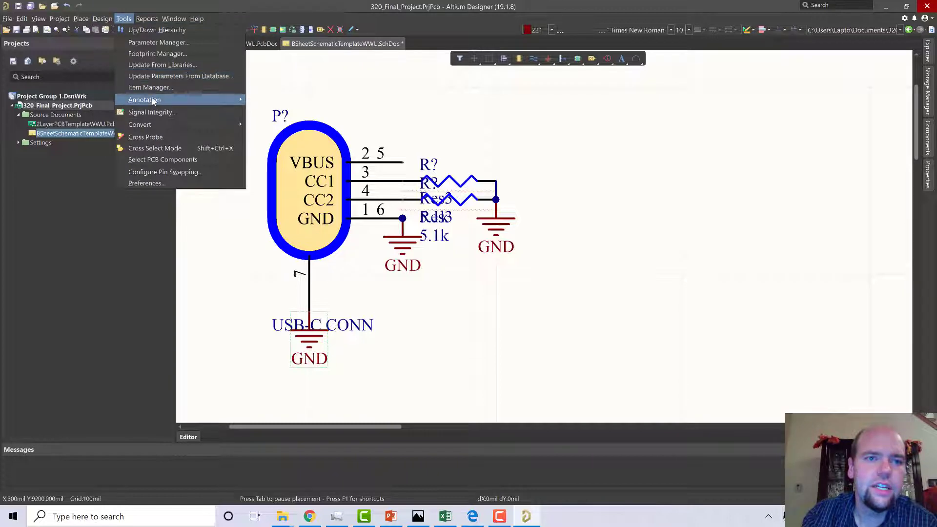
mouse_move(152, 99)
left_click(283, 99)
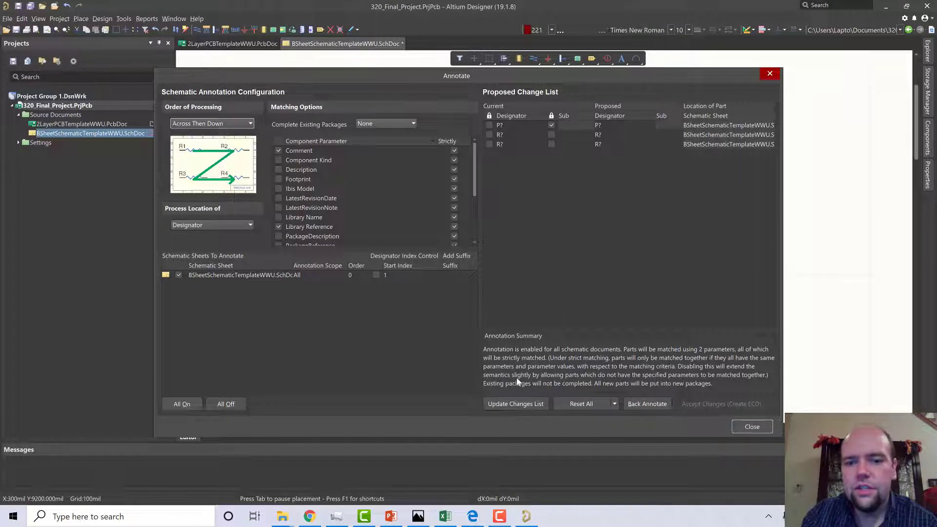
left_click(516, 404)
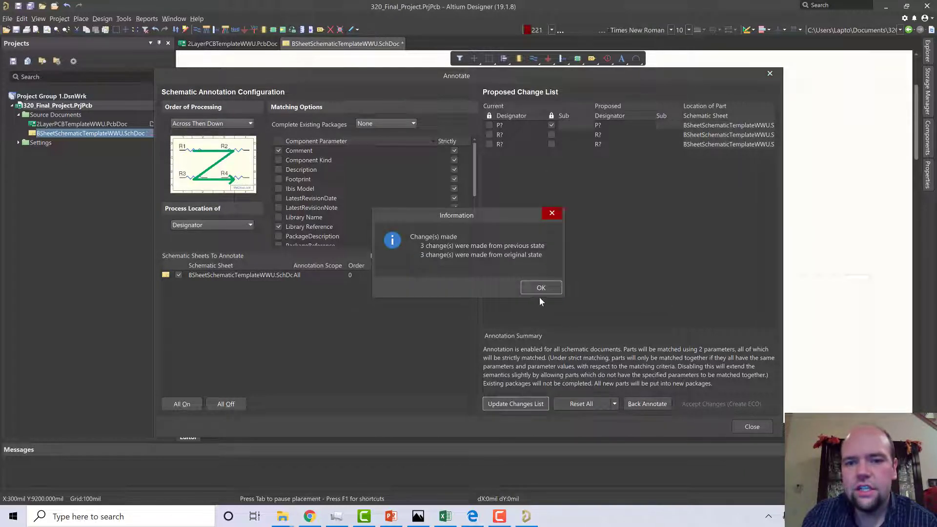
left_click(542, 287)
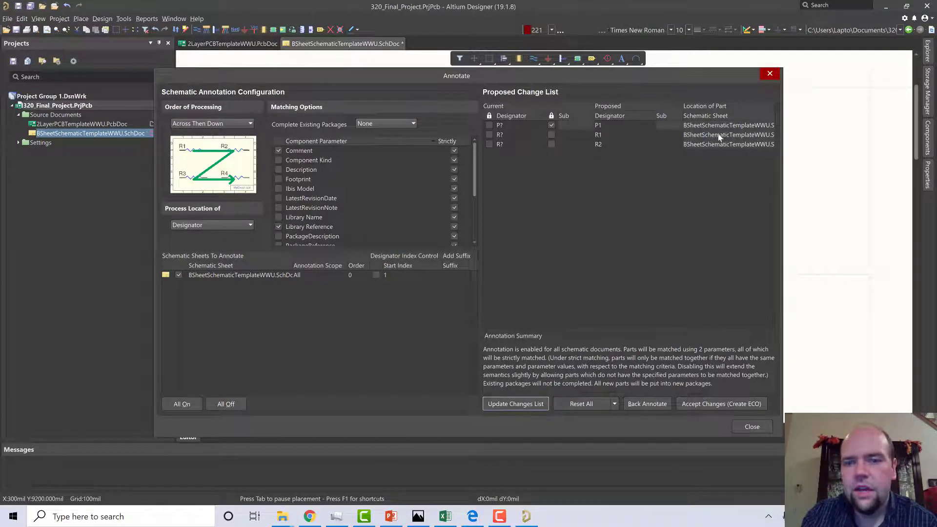
- Accept the proposed annotation and execute the engineering change order, assigning P1, R1 and R2 to the components
left_click(722, 404)
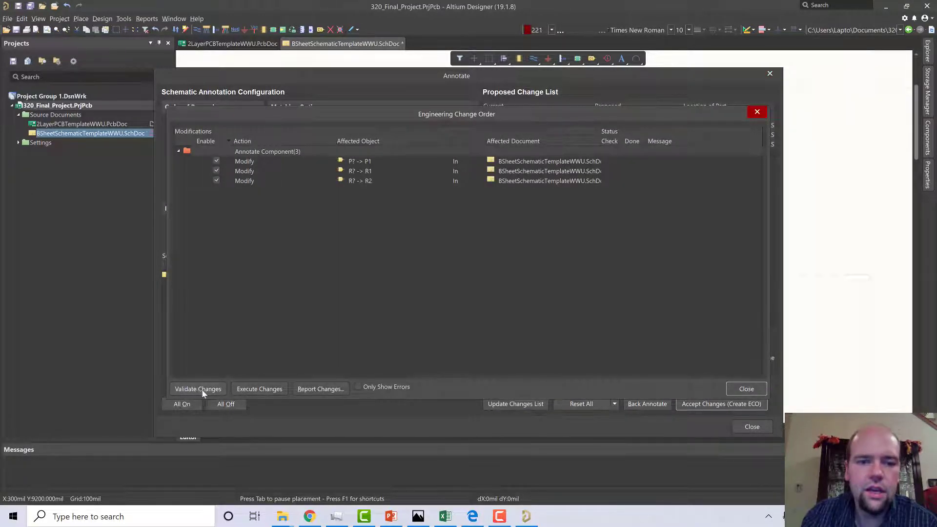
left_click(246, 388)
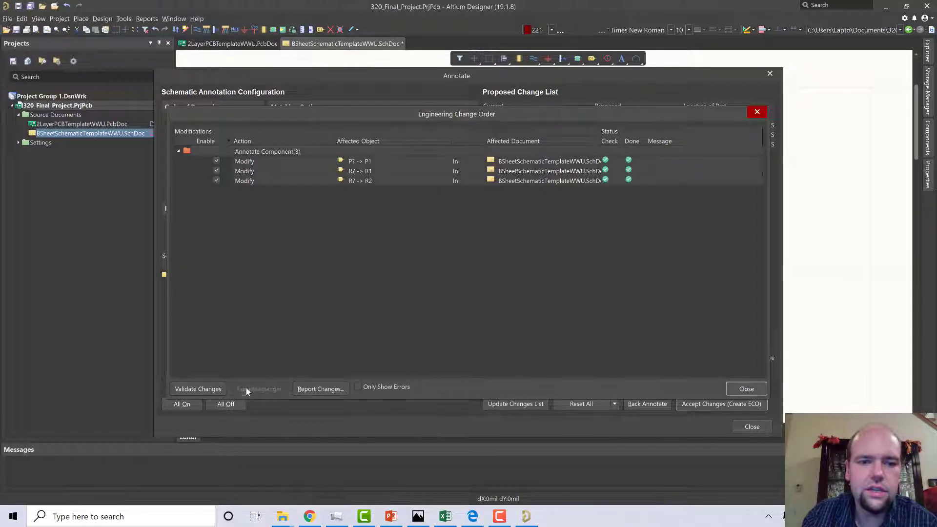
left_click(746, 389)
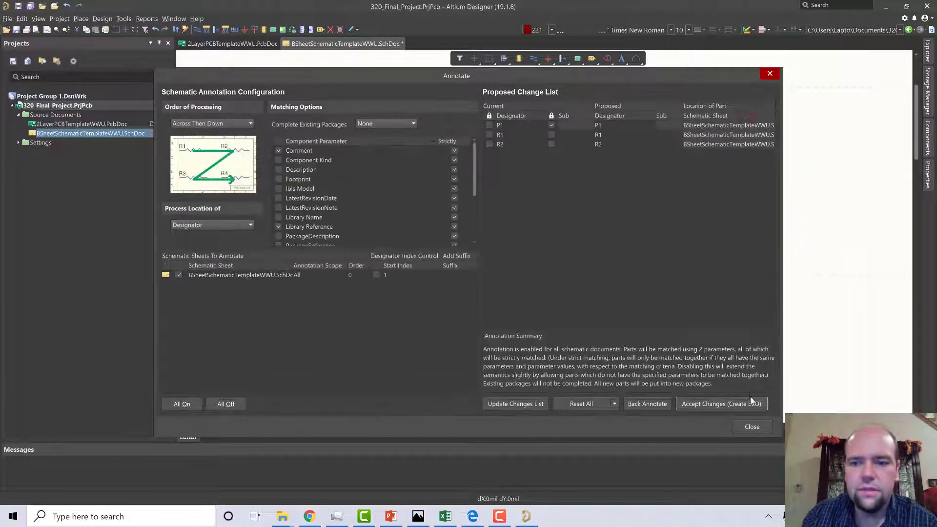
left_click(751, 426)
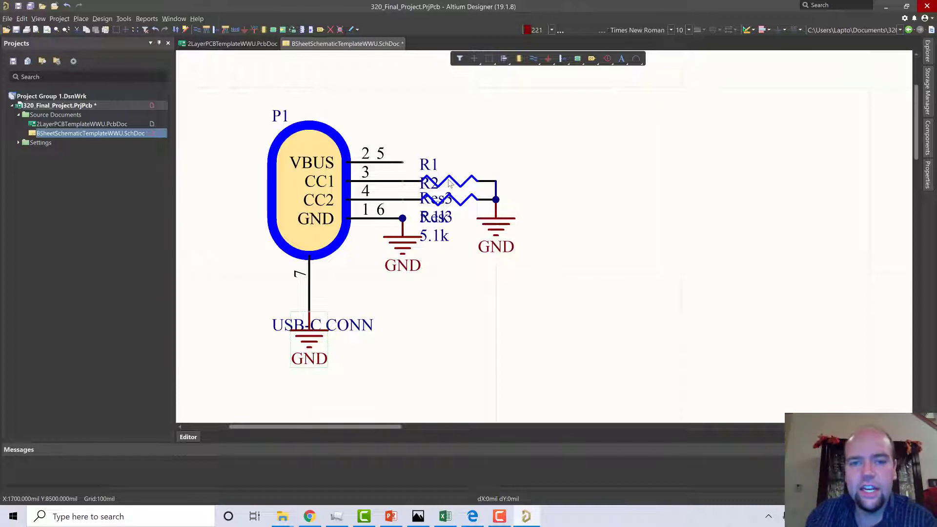
left_click(123, 19)
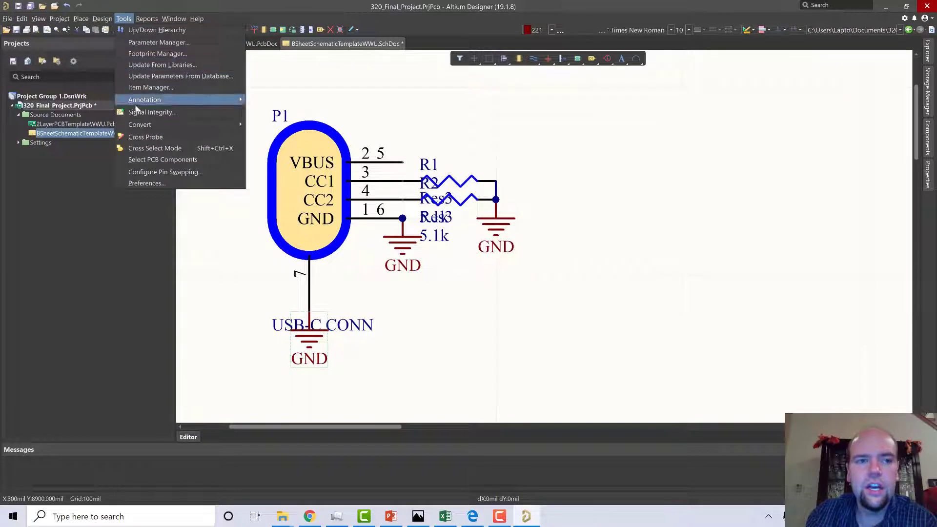
mouse_move(137, 100)
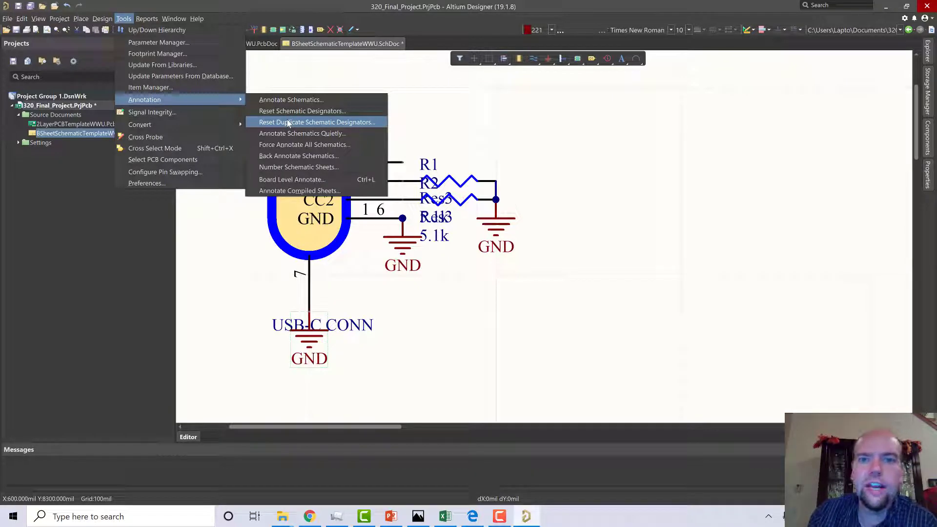
left_click(694, 256)
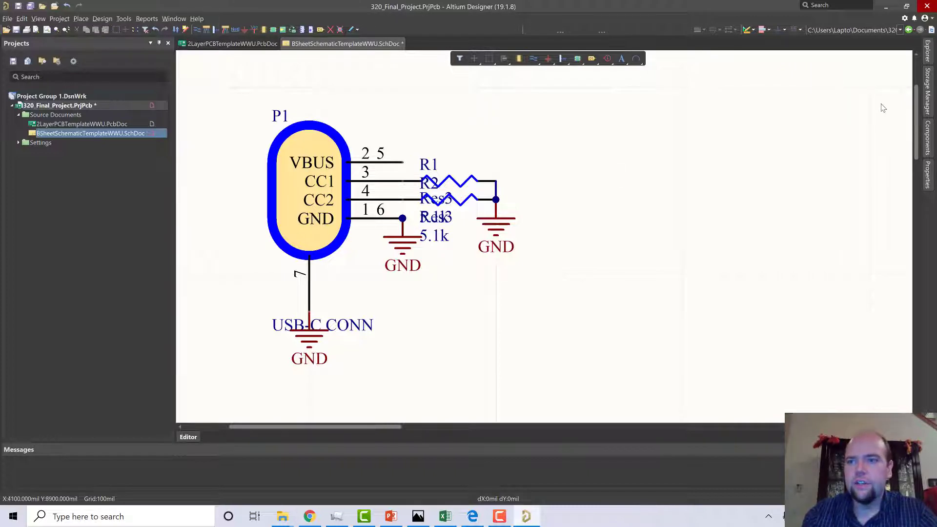
- Switch the component library from Miscellaneous Devices.IntLib to 320Parts.SchLib
left_click(928, 139)
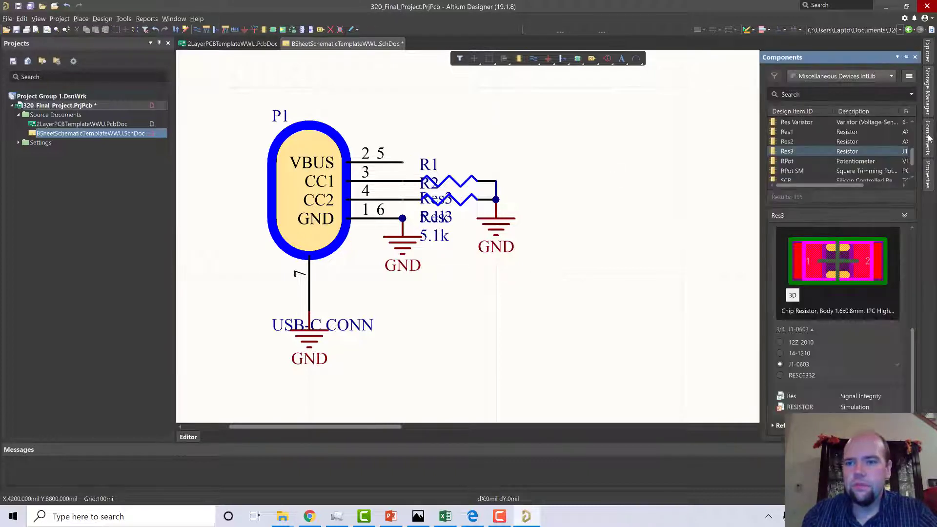
left_click(874, 80)
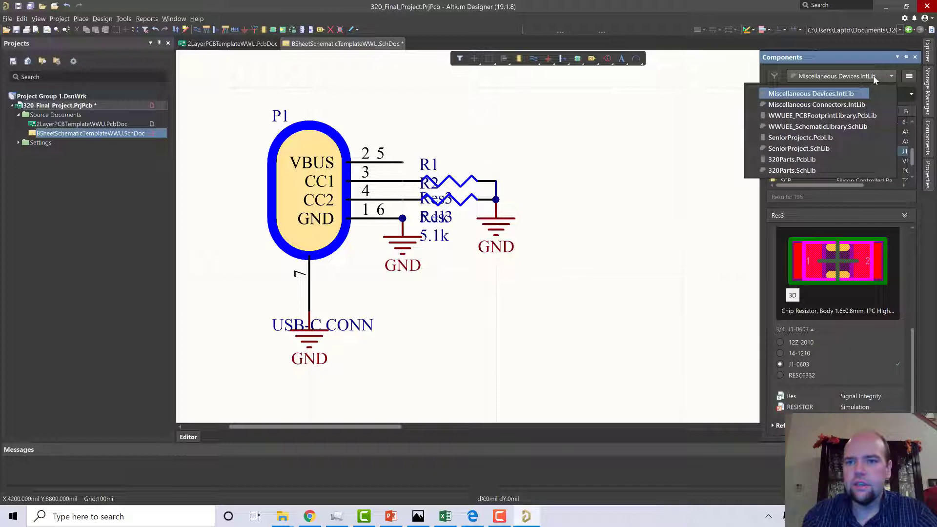
left_click(794, 171)
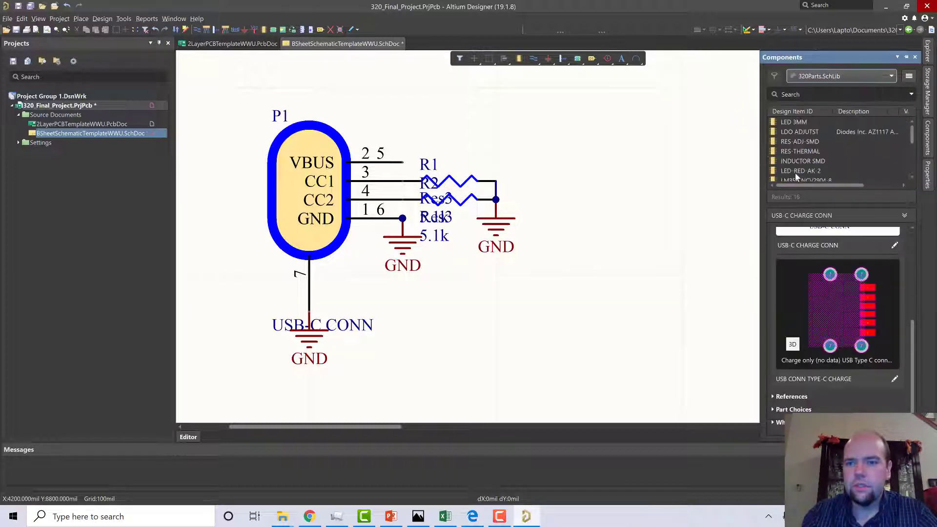
left_click(825, 78)
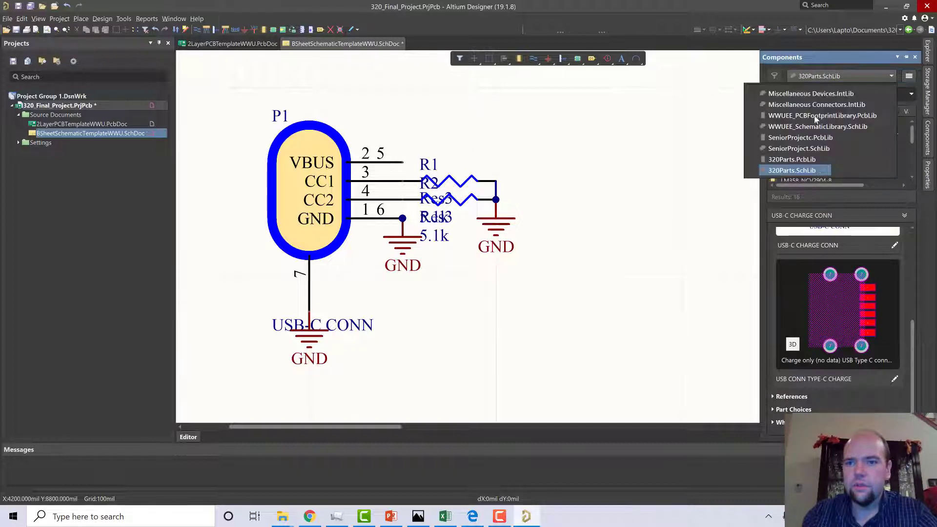
left_click(807, 171)
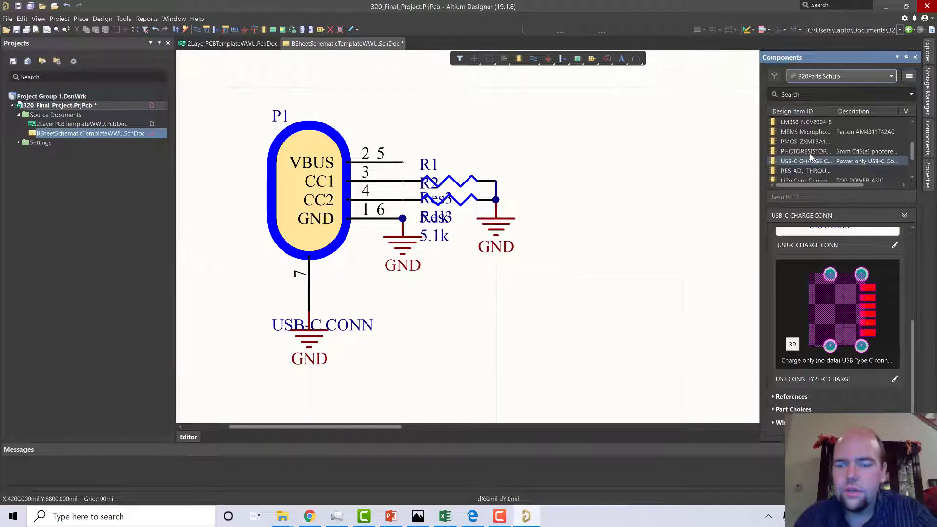
- Place the LiPo Chrg Controller SOT23-5 to the right of the USB-C circuit, with its Vcc pin level with VBUS
scroll(812, 144, "down", 2)
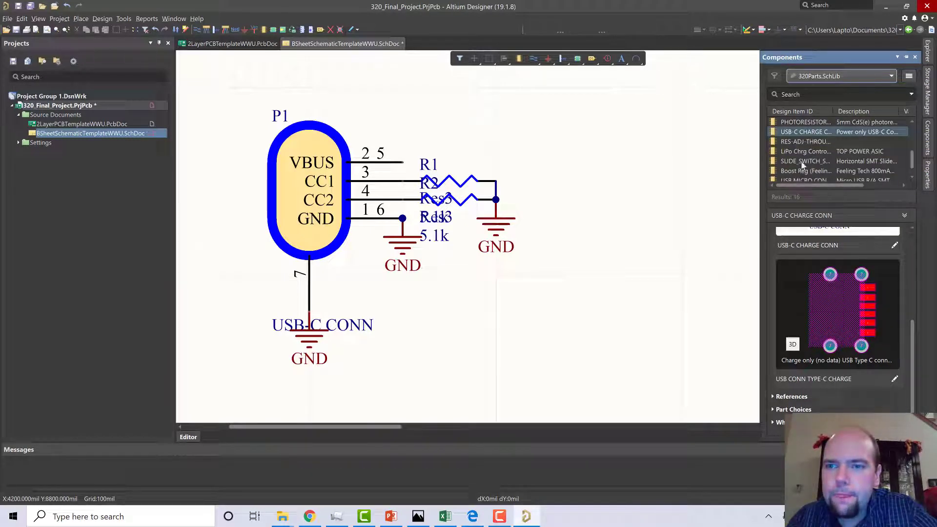
scroll(802, 155, "down", 1)
scroll(804, 159, "up", 1)
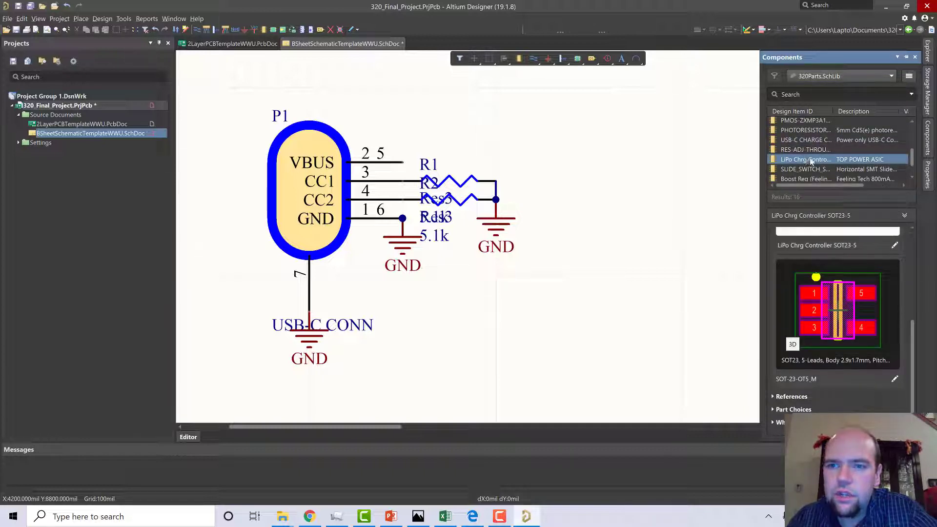
right_click(808, 161)
left_click(800, 165)
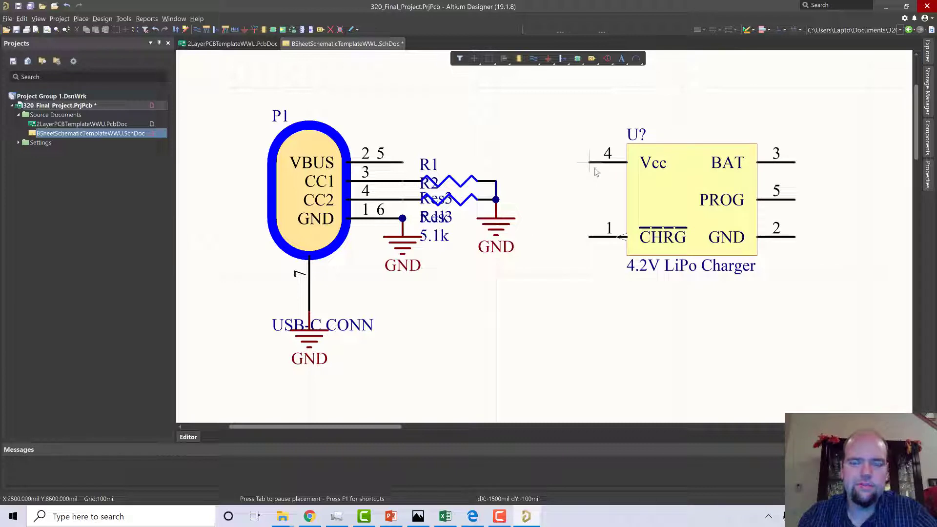
key("Left")
left_click(594, 172)
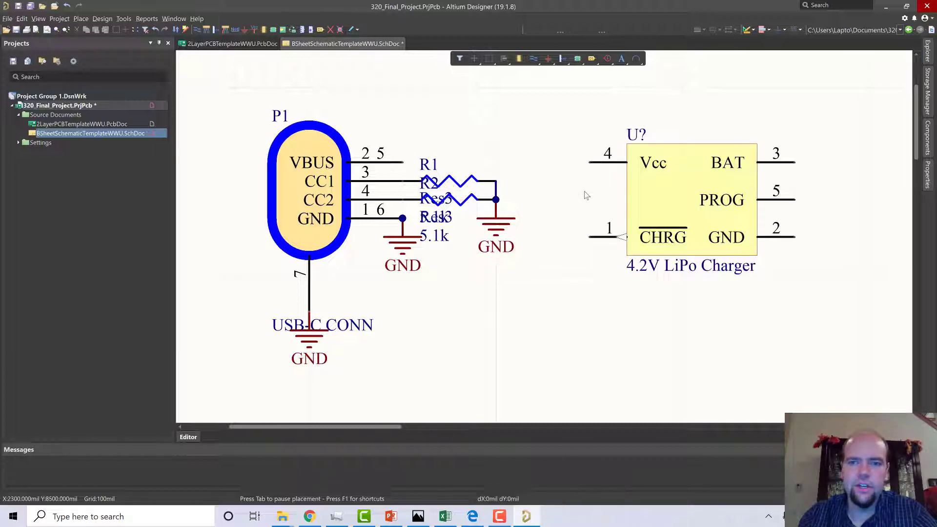
key("Escape")
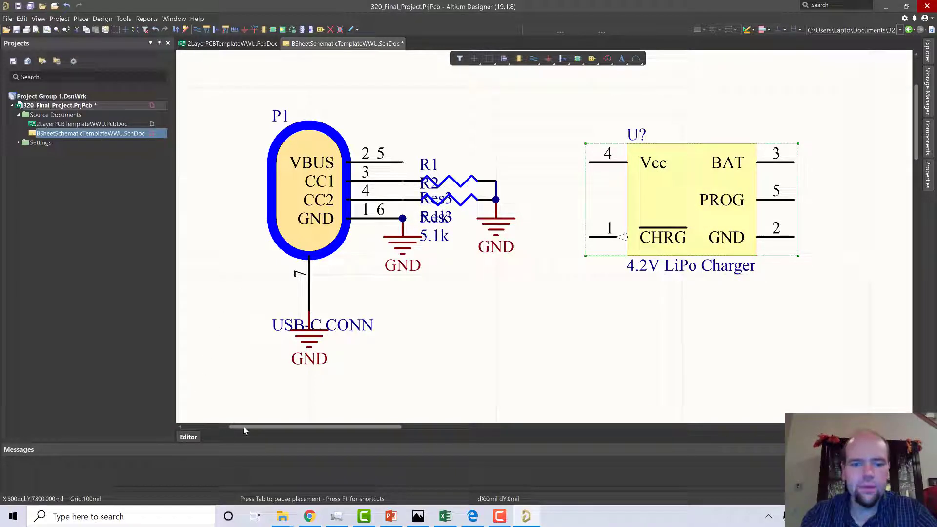
- Switch to File Explorer and open Battery_Charge_Controller.pdf from the Datasheets folder
mouse_move(284, 518)
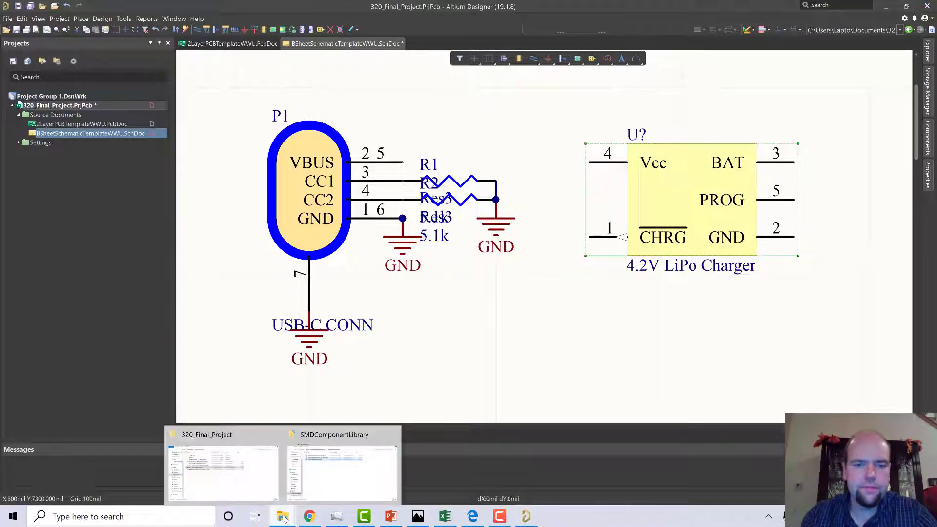
left_click(259, 495)
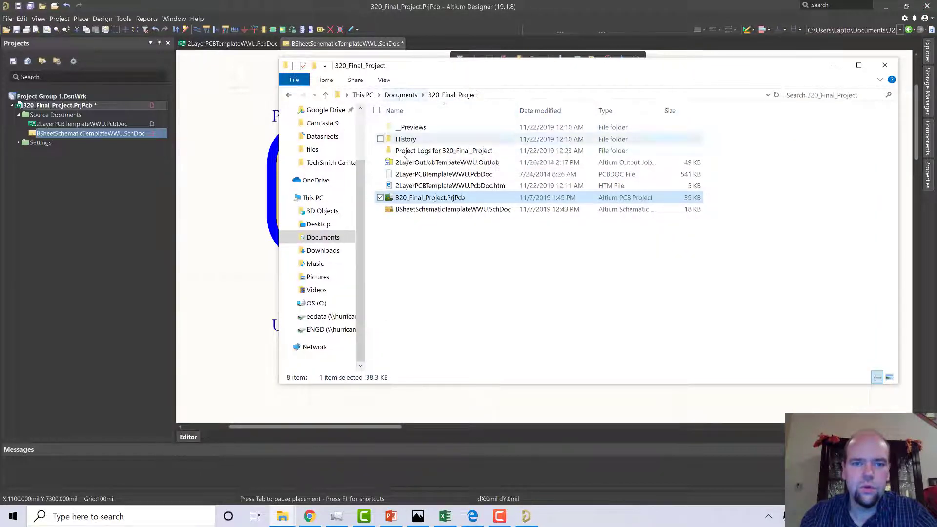
left_click(339, 138)
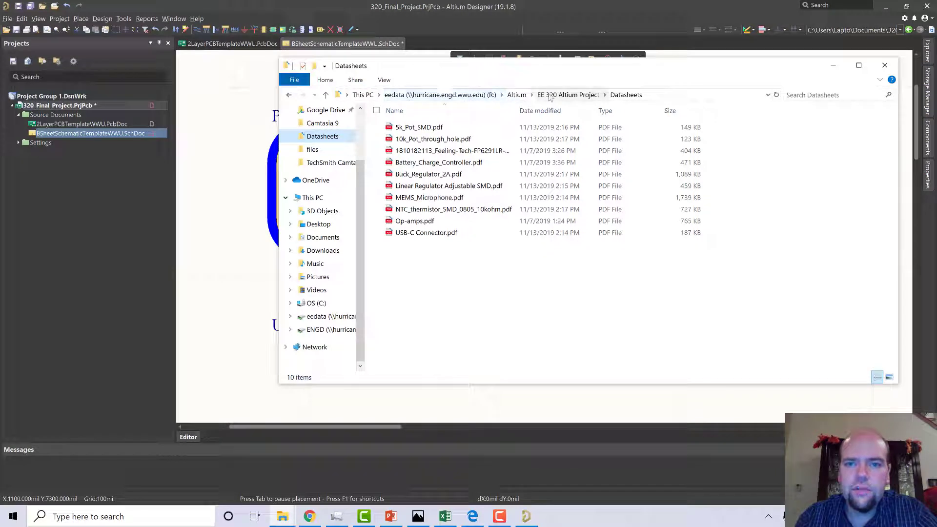
double_click(437, 164)
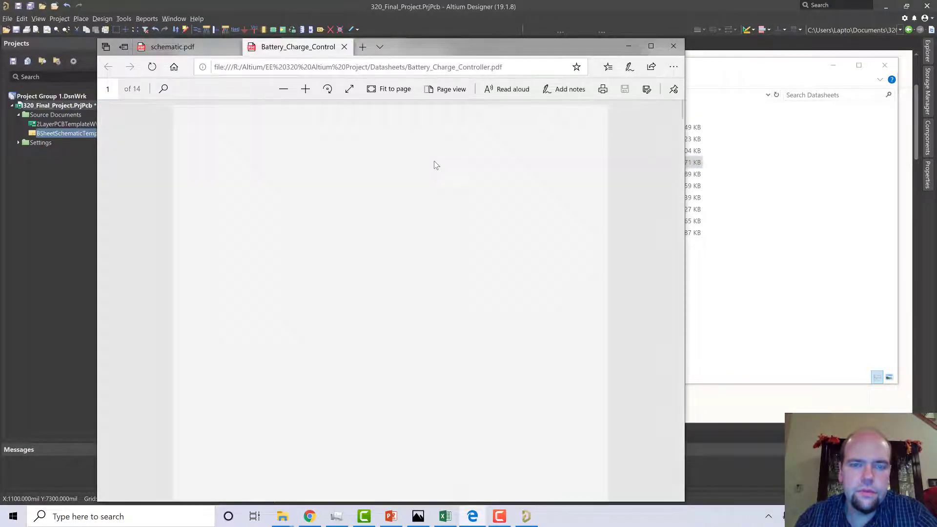
- Examine the TP4054 datasheet's typical application circuits, pinout and table relating the Rprog resistor to charge current
scroll(436, 164, "down", 15)
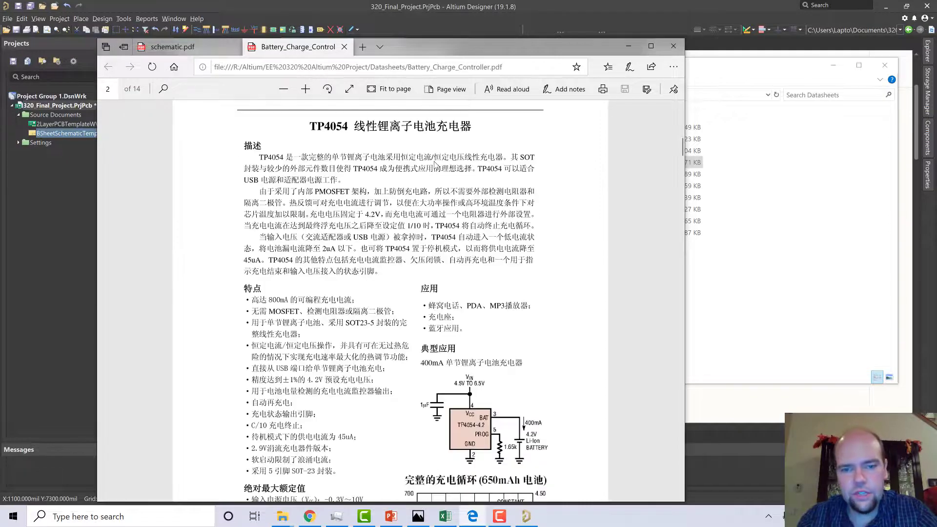
scroll(435, 161, "down", 6)
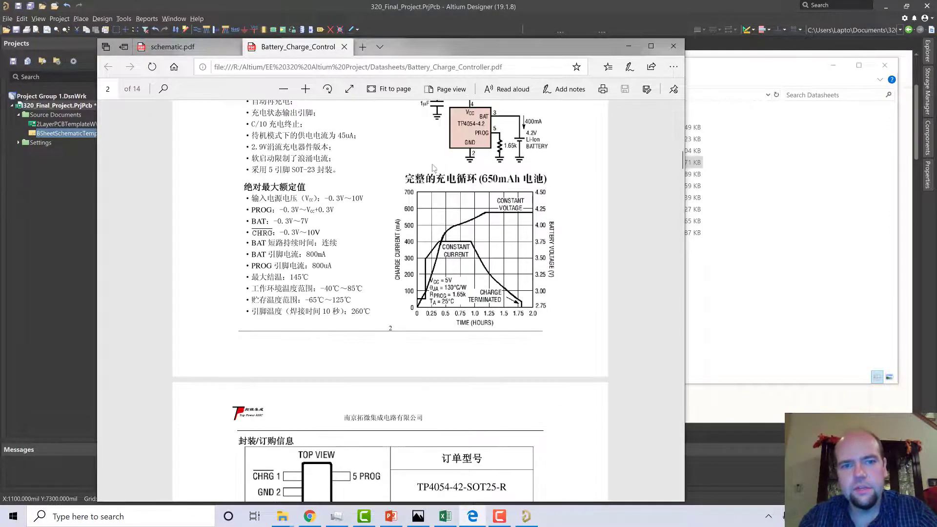
scroll(432, 168, "up", 4)
scroll(431, 165, "up", 1)
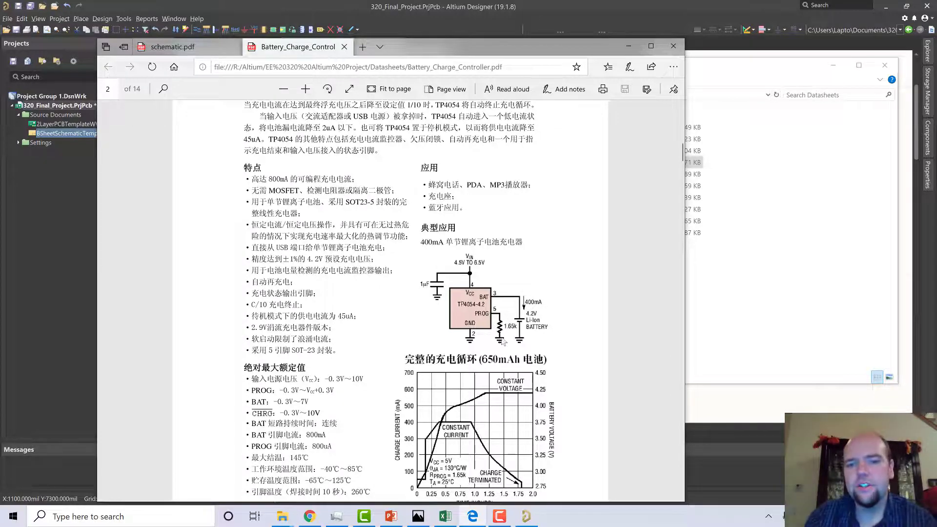
scroll(513, 306, "down", 20)
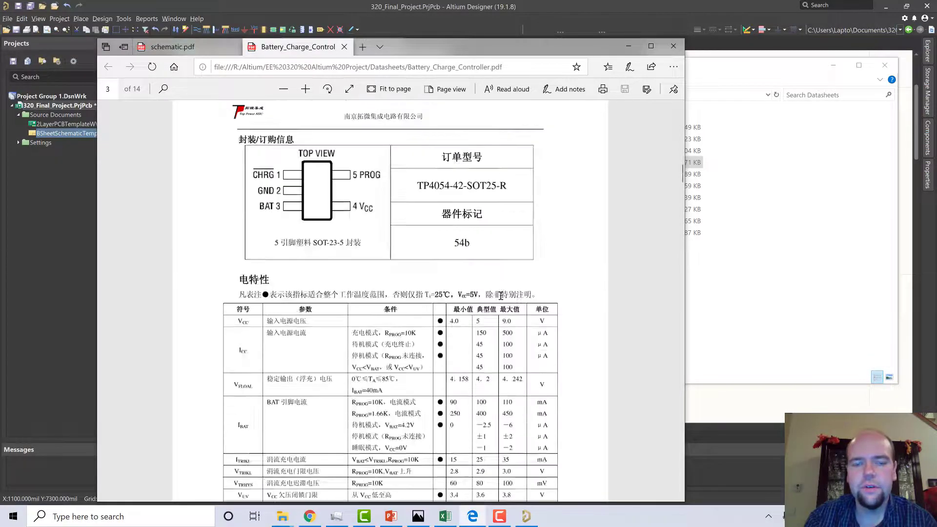
scroll(500, 289, "down", 15)
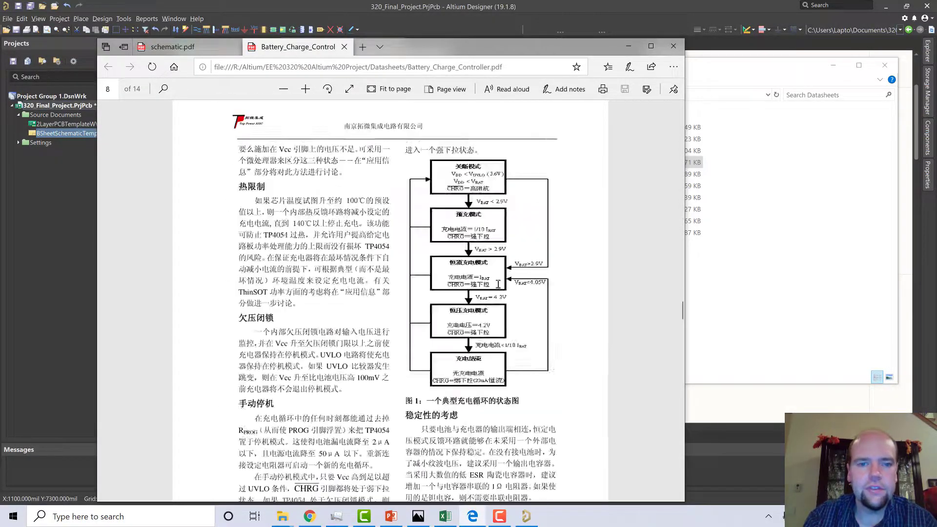
scroll(500, 286, "down", 20)
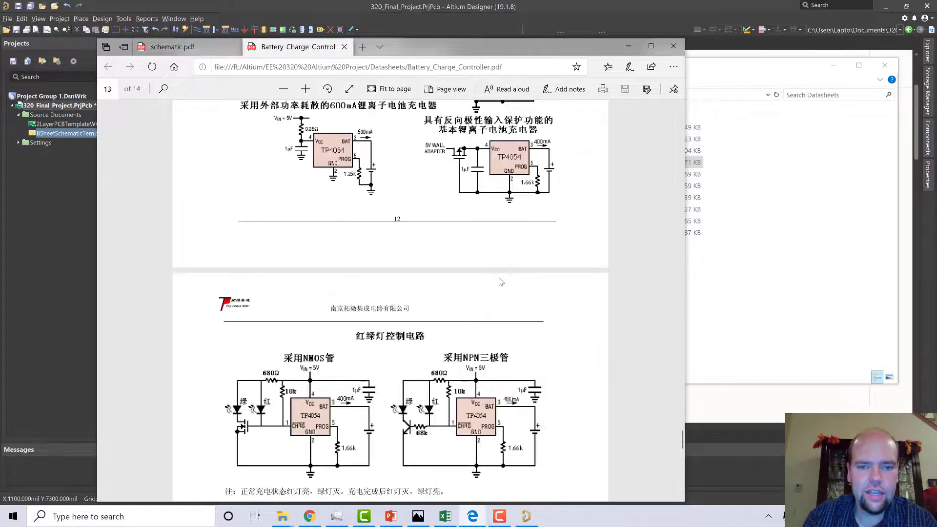
scroll(501, 282, "up", 6)
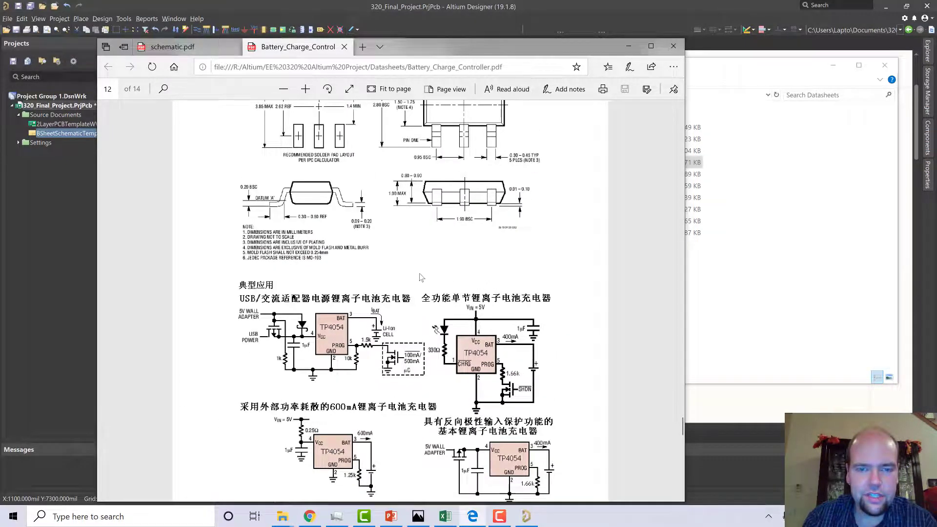
scroll(421, 283, "down", 6)
scroll(420, 298, "up", 5)
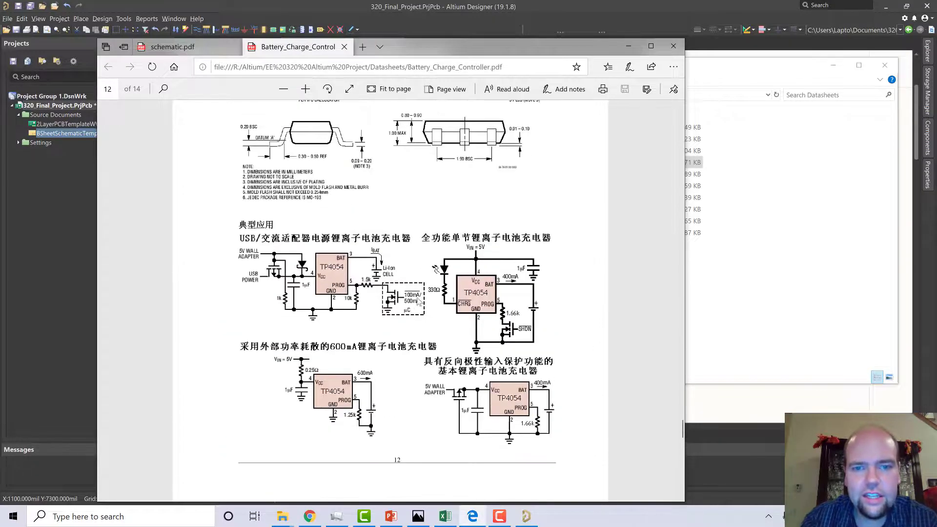
scroll(415, 299, "down", 12)
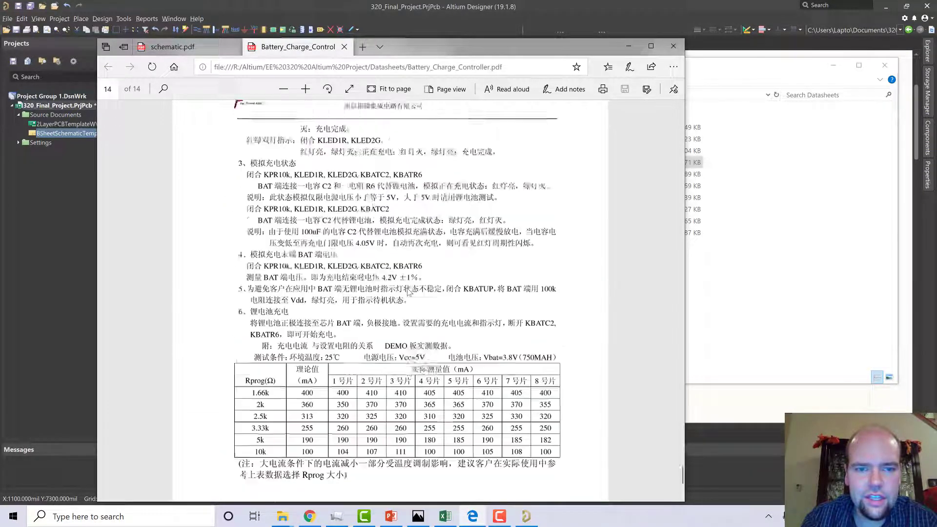
- Return from the datasheet to Altium Designer and place a GND power port on the LiPo charger's GND pin
scroll(408, 292, "down", 3)
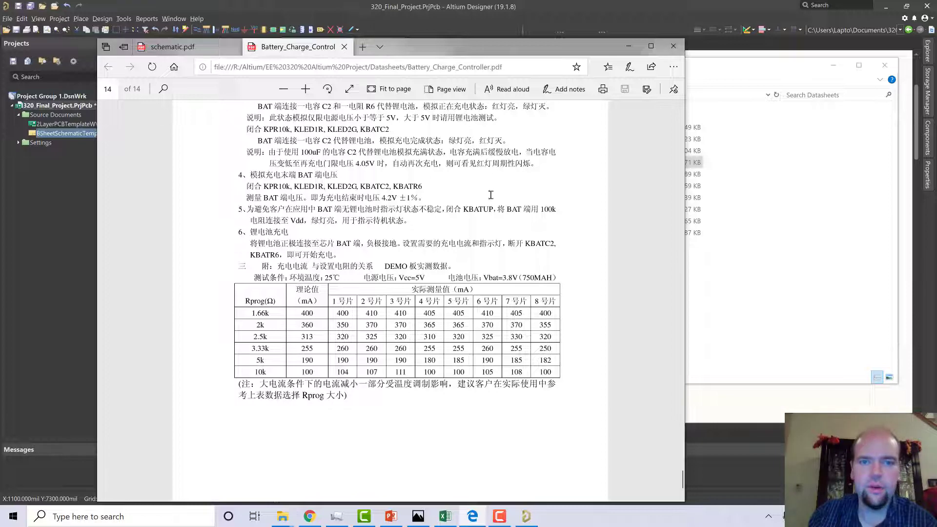
left_click(785, 184)
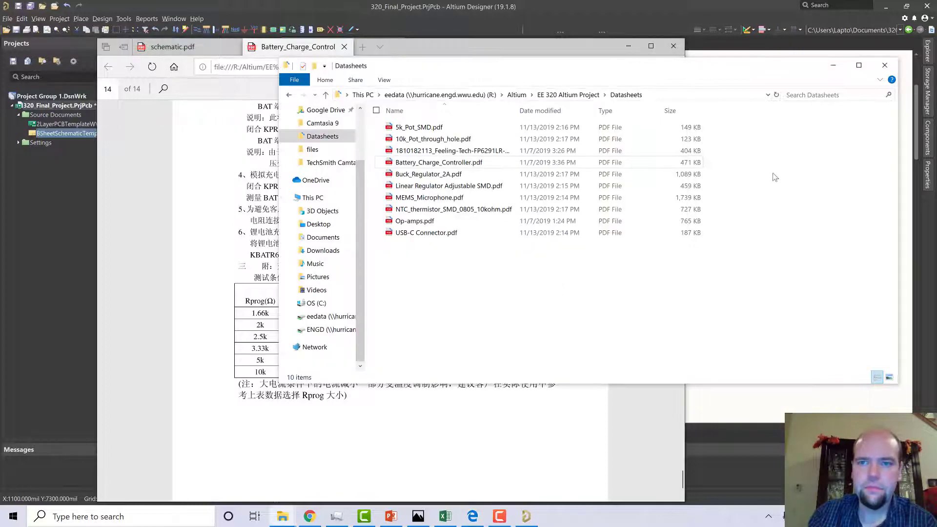
left_click(660, 4)
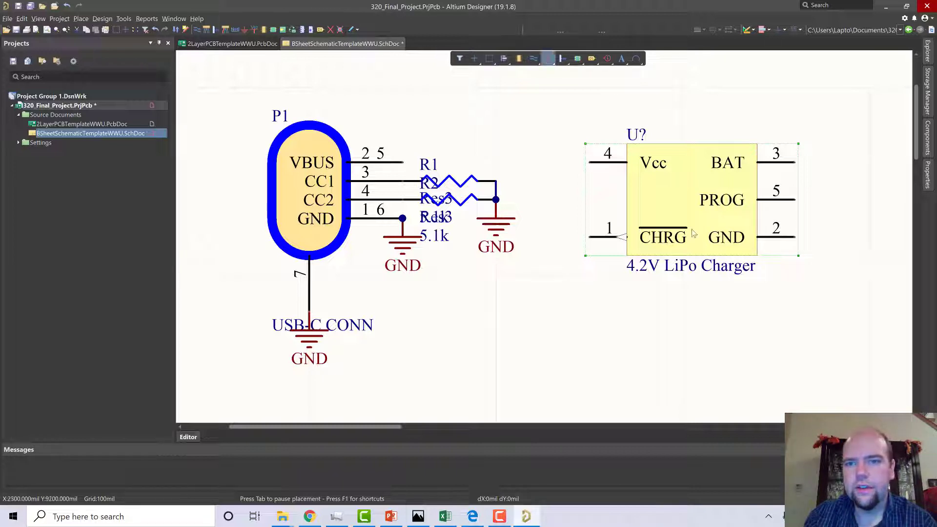
left_click(794, 237)
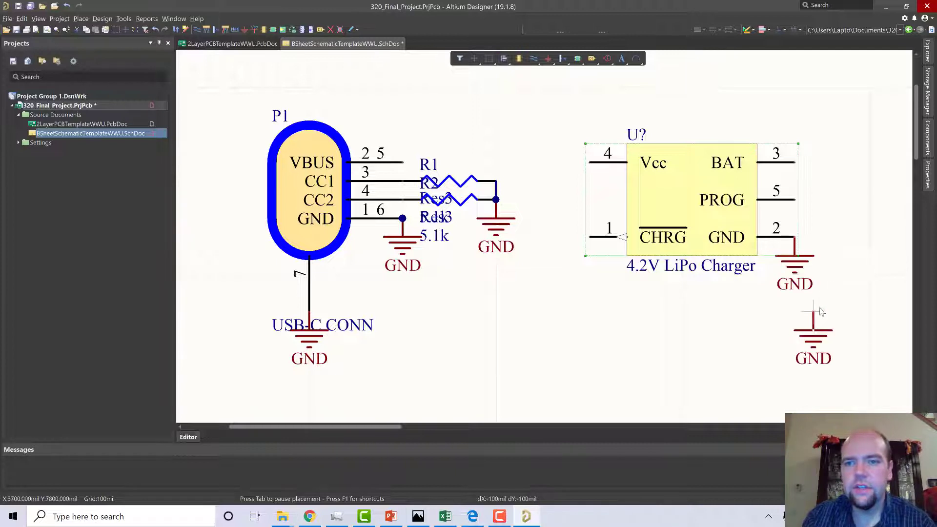
key("Escape")
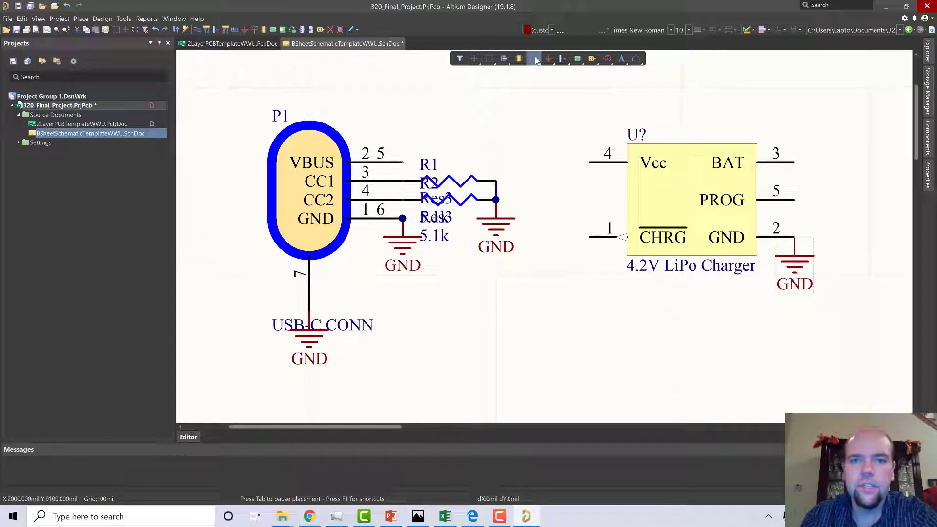
- Wire the USB-C connector's VBUS pin to the LiPo charger's Vcc pin
left_click(402, 162)
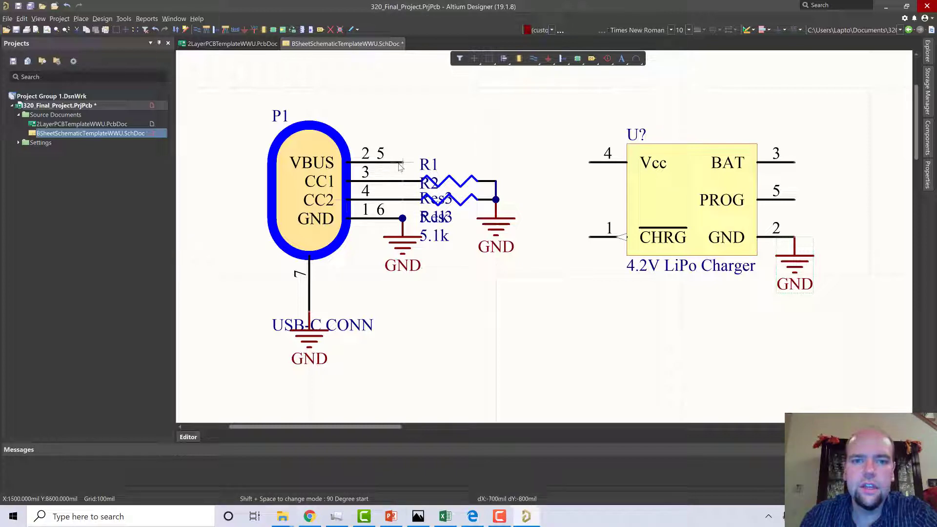
left_click(590, 162)
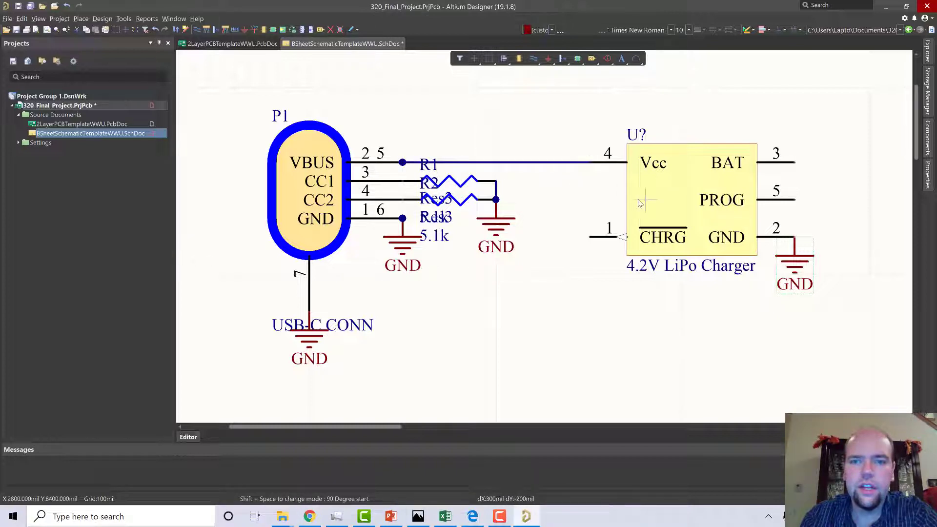
right_click(639, 210)
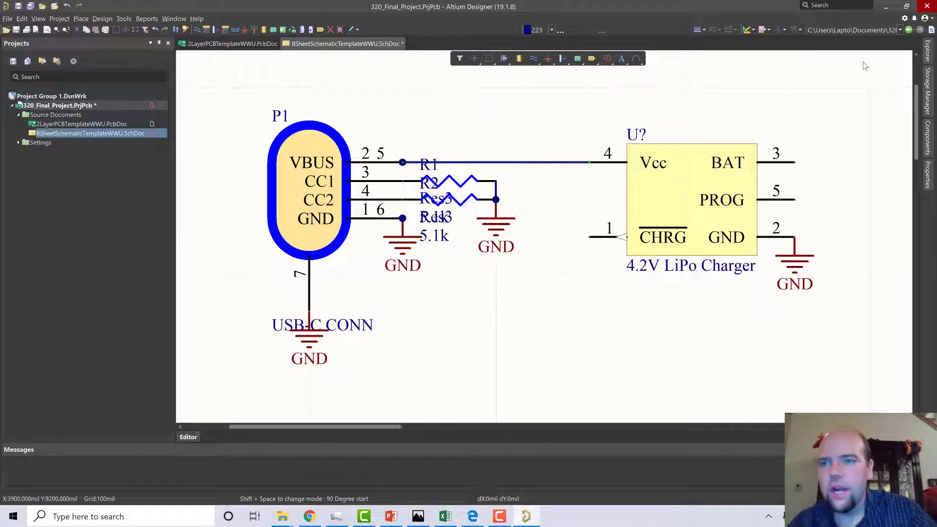
- Place LED-RED-AK-2 from 320Parts.SchLib, rotated to point downward, with its anode on the VBUS–Vcc wire
left_click(927, 135)
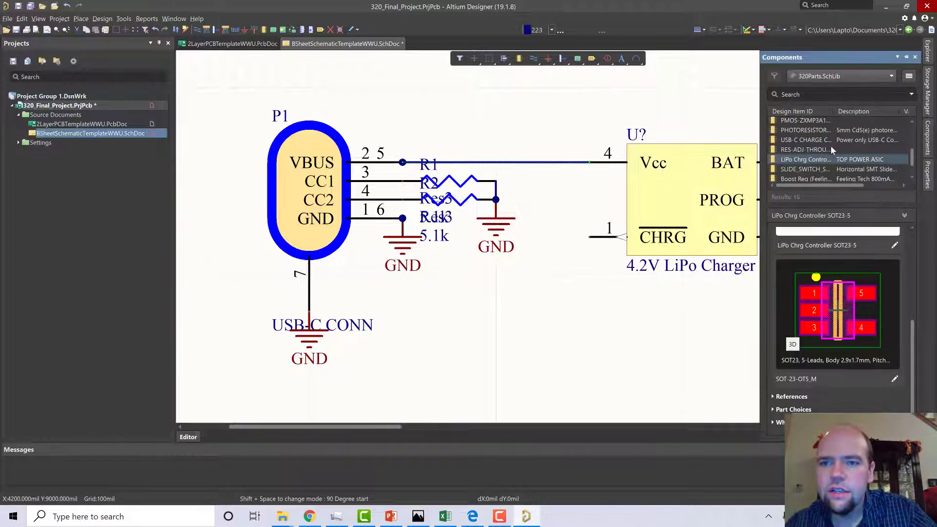
scroll(823, 147, "up", 2)
scroll(824, 147, "up", 3)
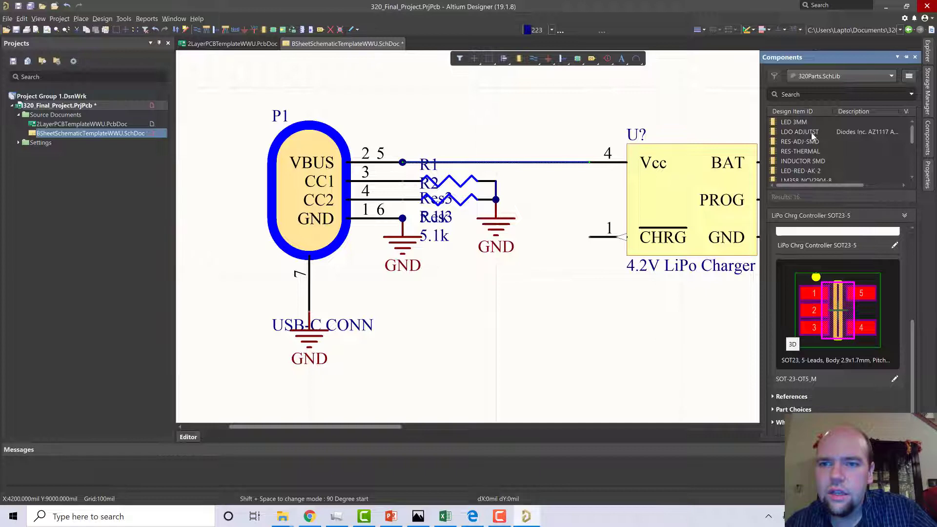
scroll(812, 136, "down", 1)
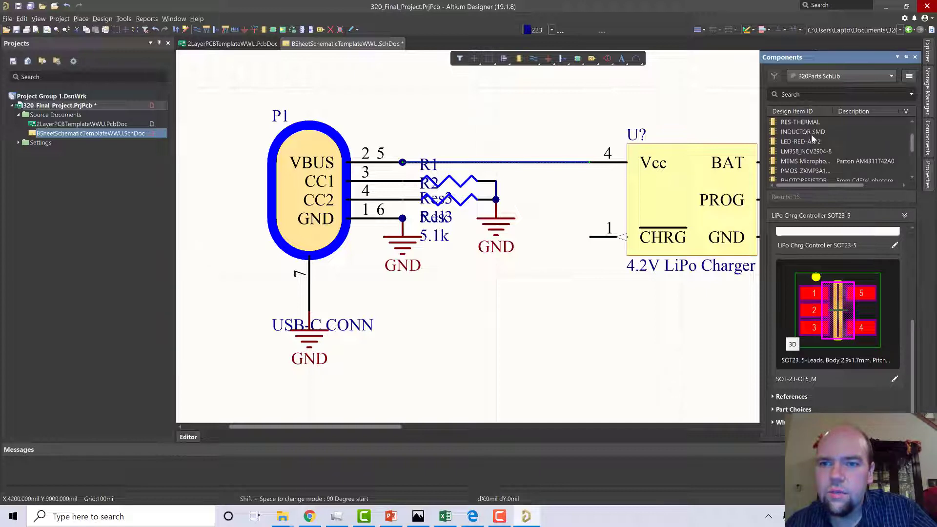
left_click(808, 141)
right_click(809, 144)
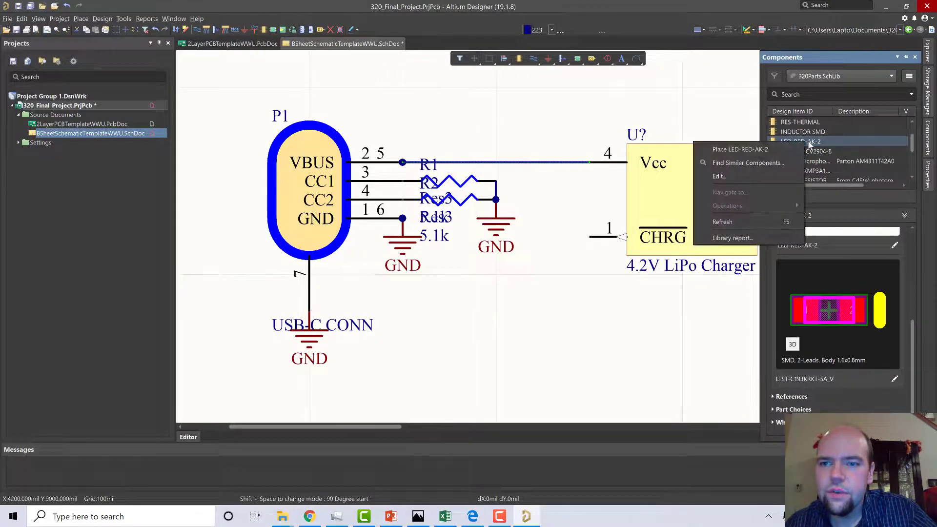
left_click(820, 151)
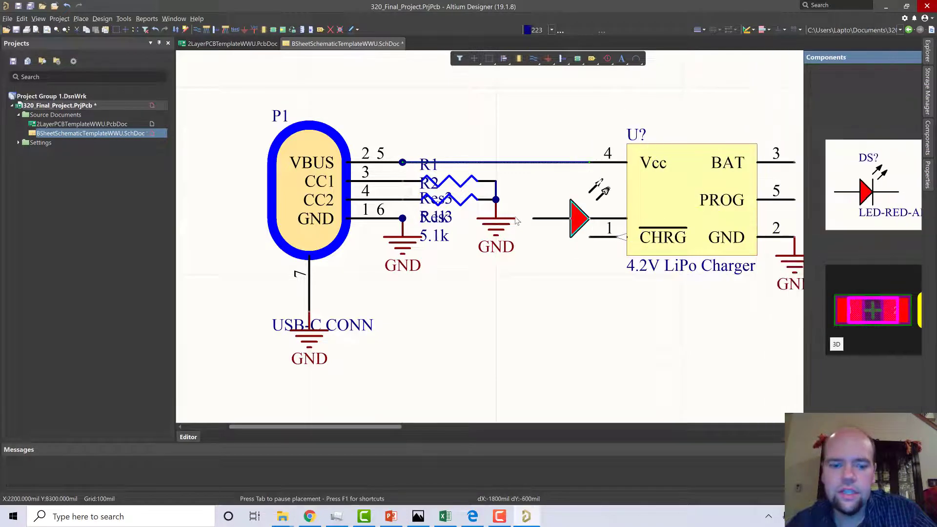
key("space")
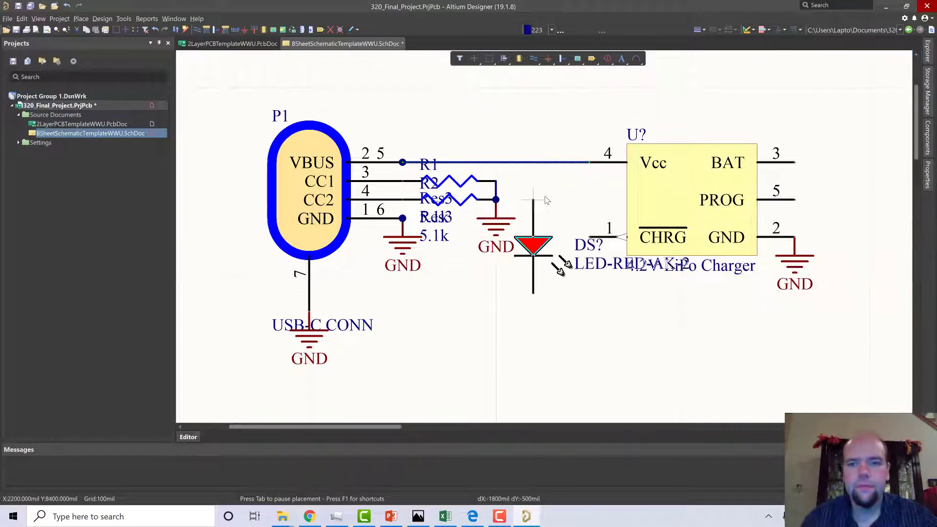
left_click(551, 163)
key("Escape")
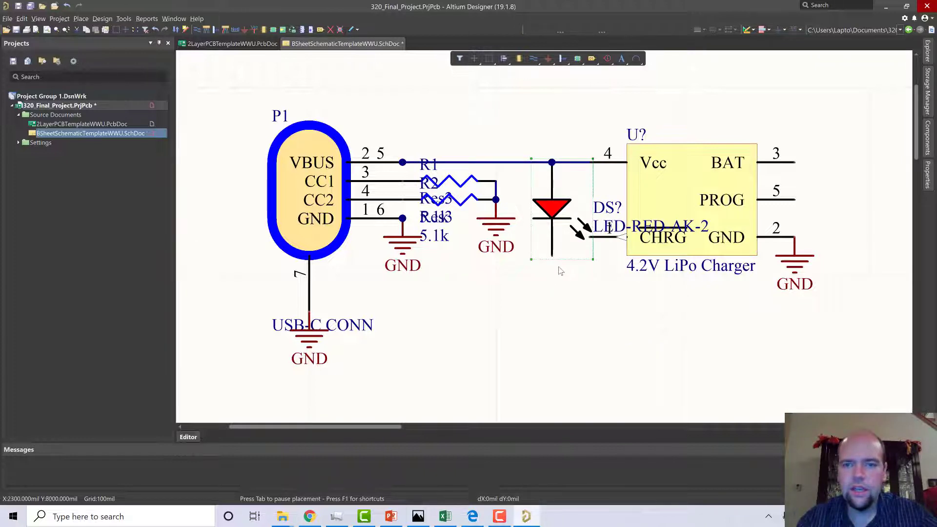
- Switch the component library to Miscellaneous Devices.IntLib and locate the Res3 resistor
left_click(930, 146)
left_click(865, 77)
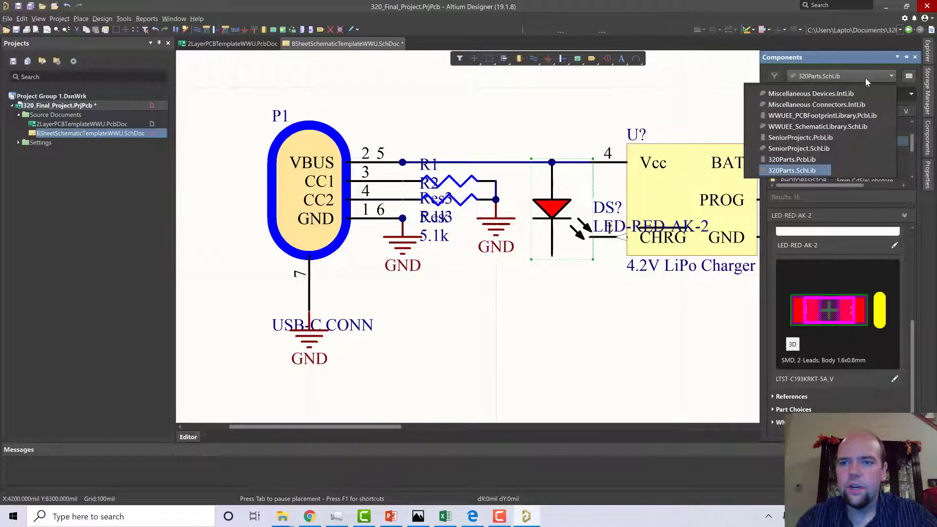
left_click(835, 92)
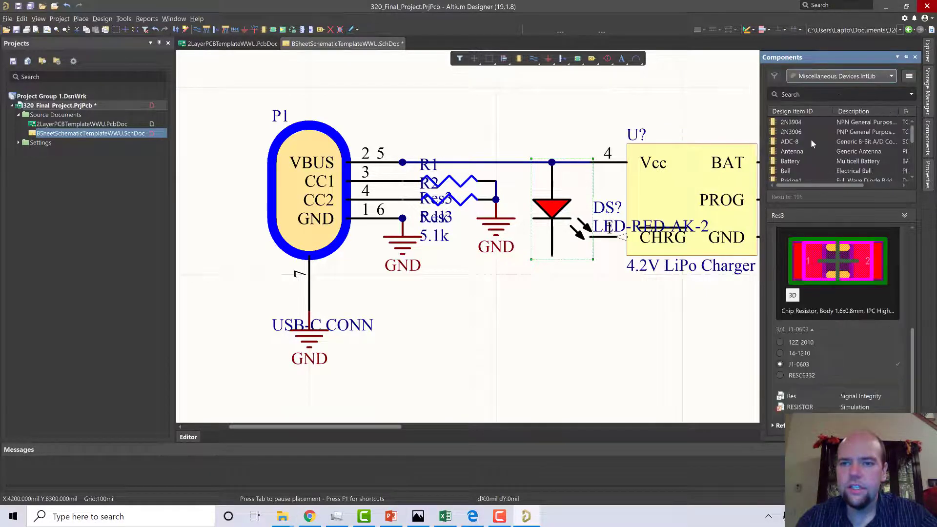
scroll(810, 139, "down", 10)
scroll(812, 143, "down", 15)
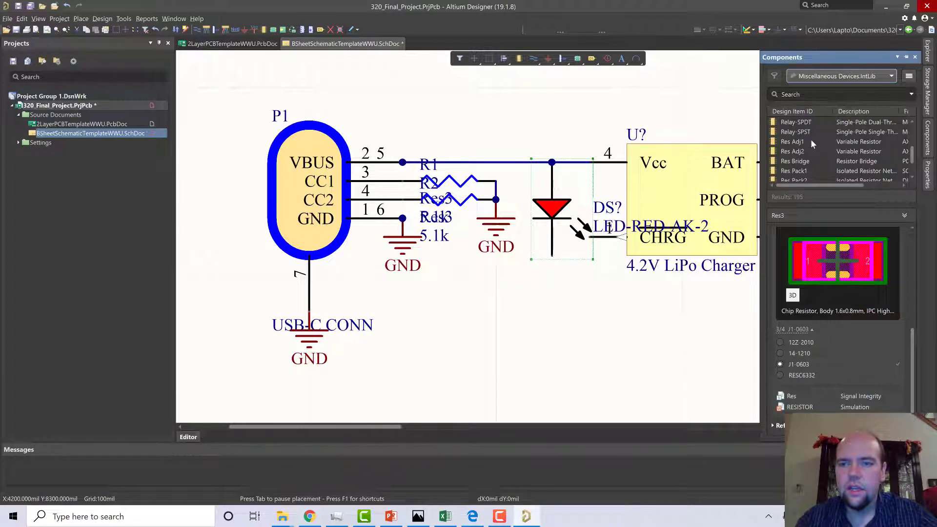
scroll(810, 139, "down", 1)
scroll(808, 142, "down", 3)
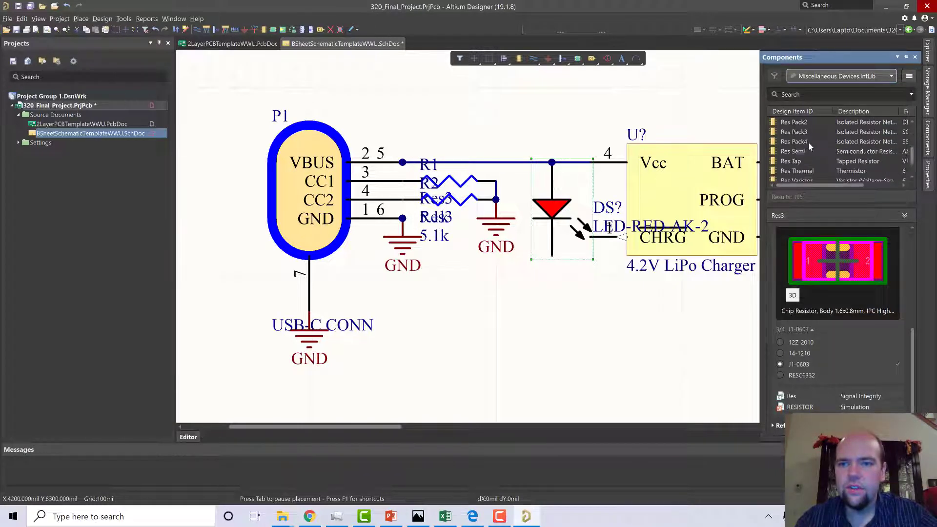
scroll(808, 153, "down", 2)
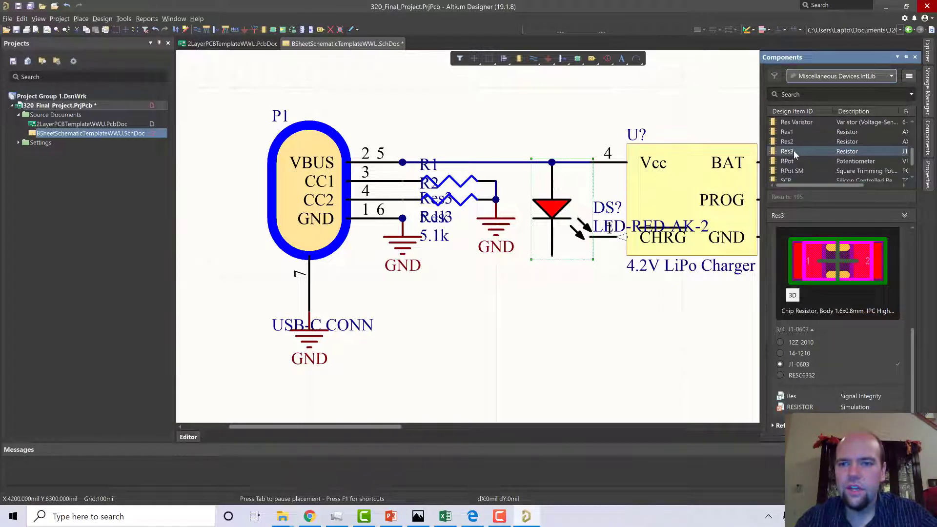
- Place two vertical Res3 resistors, one directly below the LED's cathode and one to the right of the charger's PROG pin
right_click(793, 151)
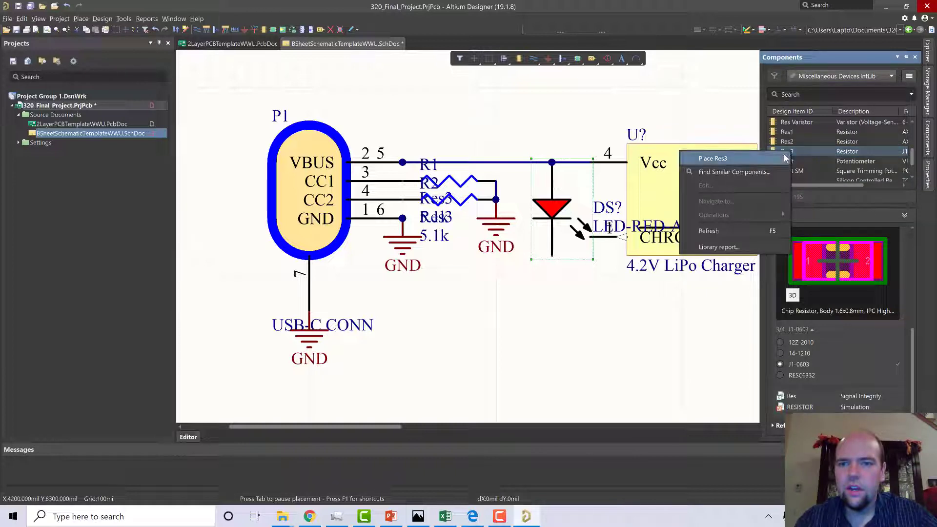
left_click(784, 158)
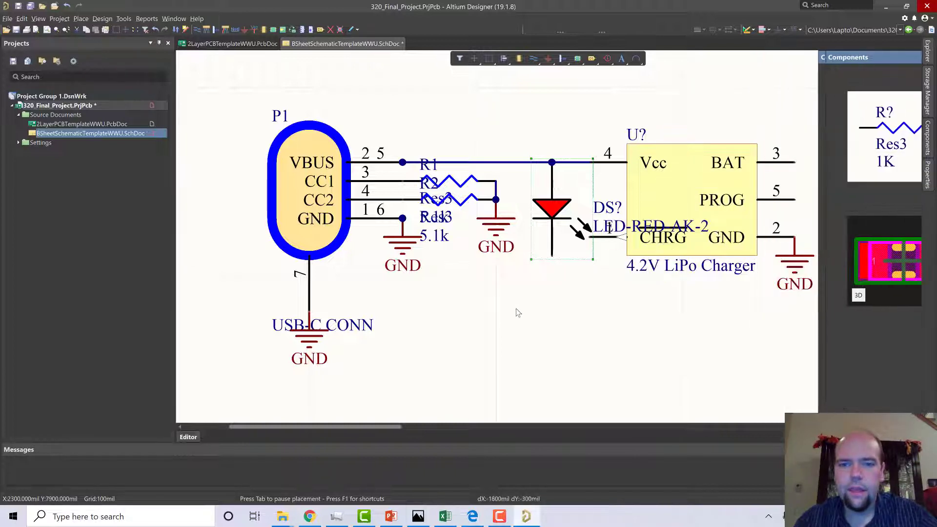
key("space")
left_click(553, 355)
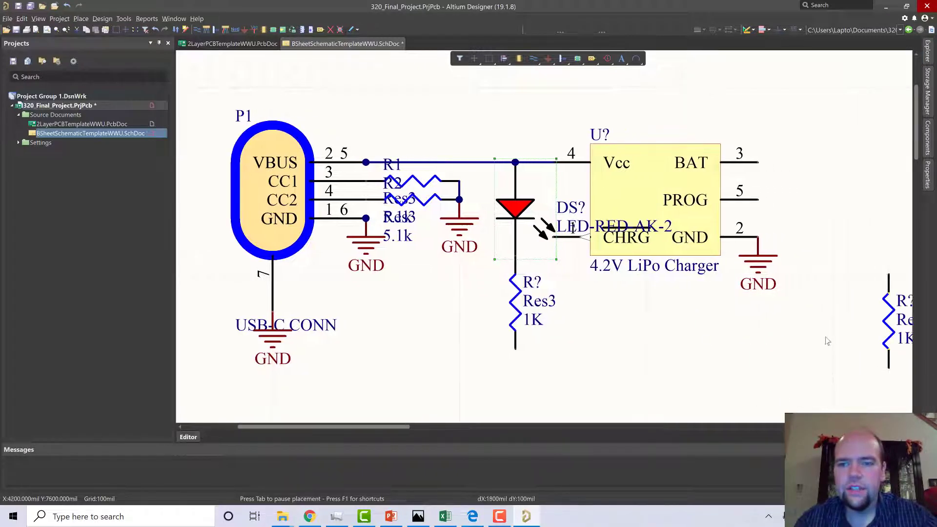
left_click(791, 299)
right_click(876, 380)
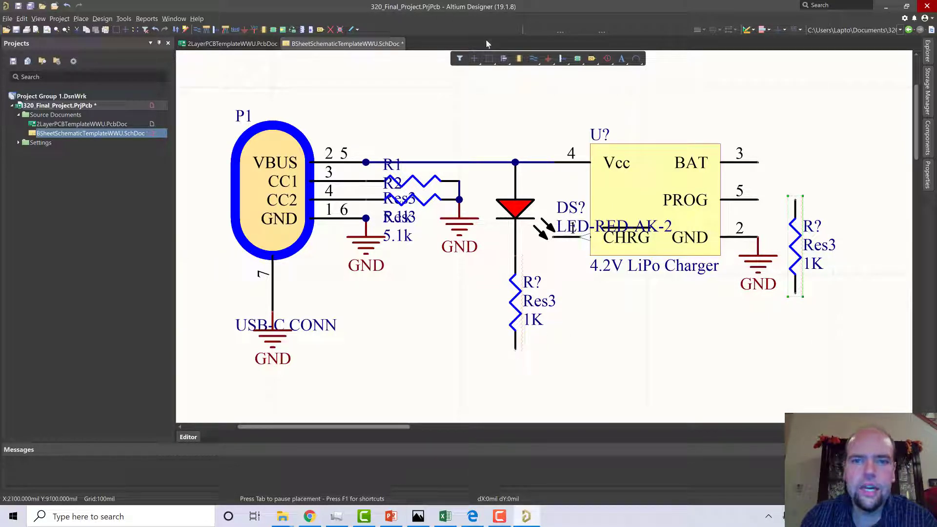
- Wire the lower end of the LED's series resistor to the charger's CHRG pin
left_click(515, 348)
left_click(551, 366)
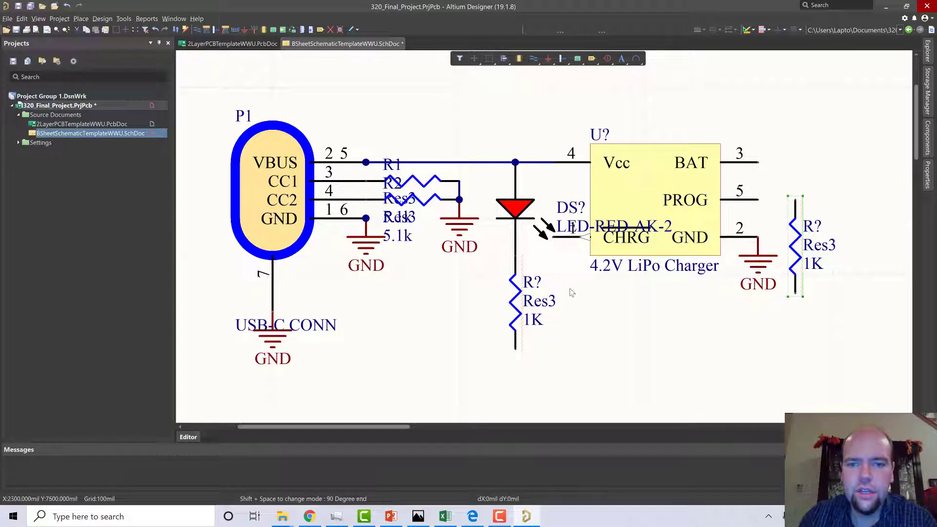
left_click(553, 238)
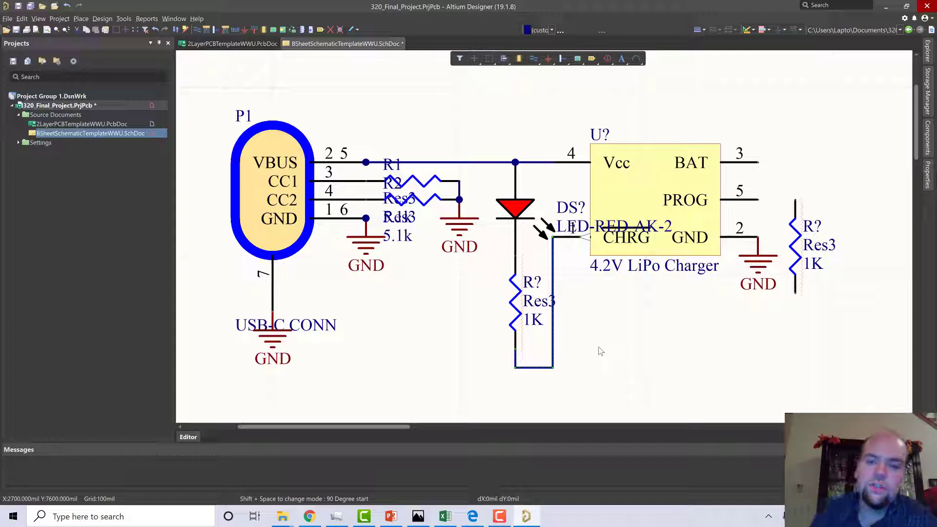
- Set the value of the resistor to the right of the charger to 10k
double_click(812, 264)
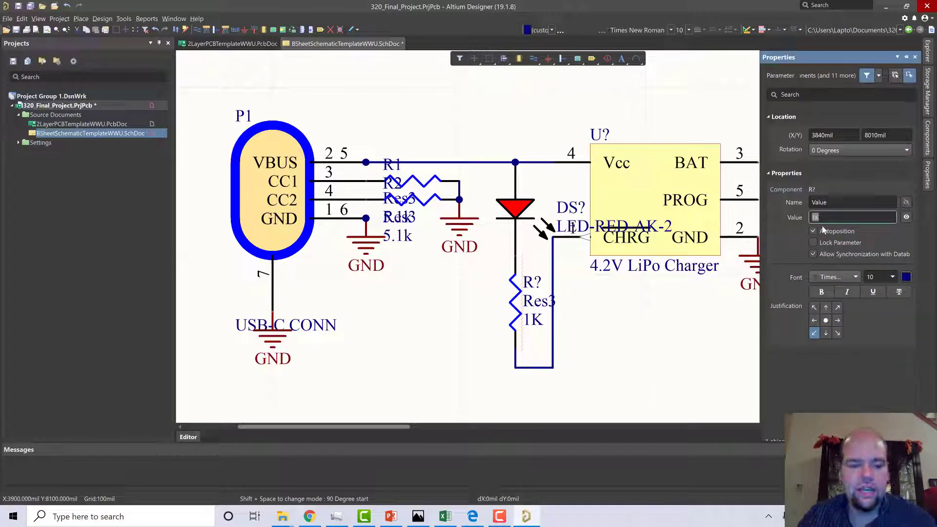
type("1")
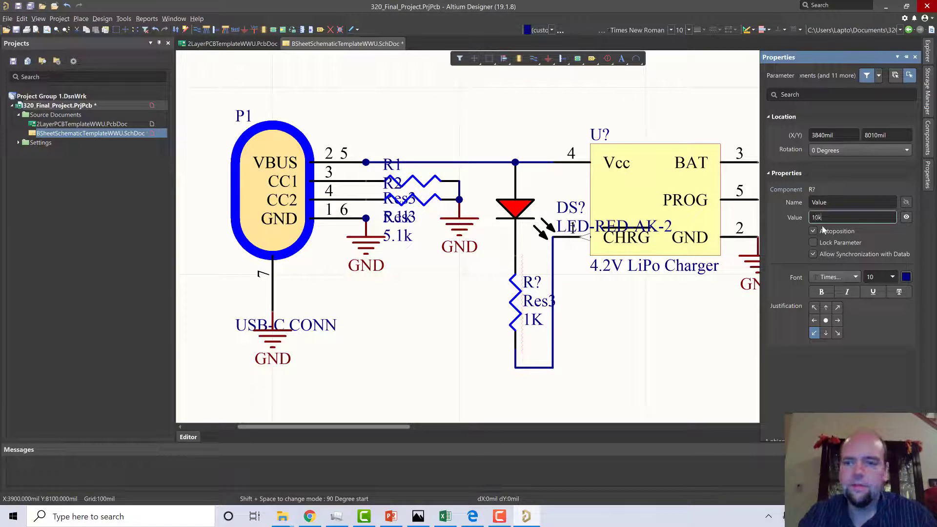
left_click(727, 323)
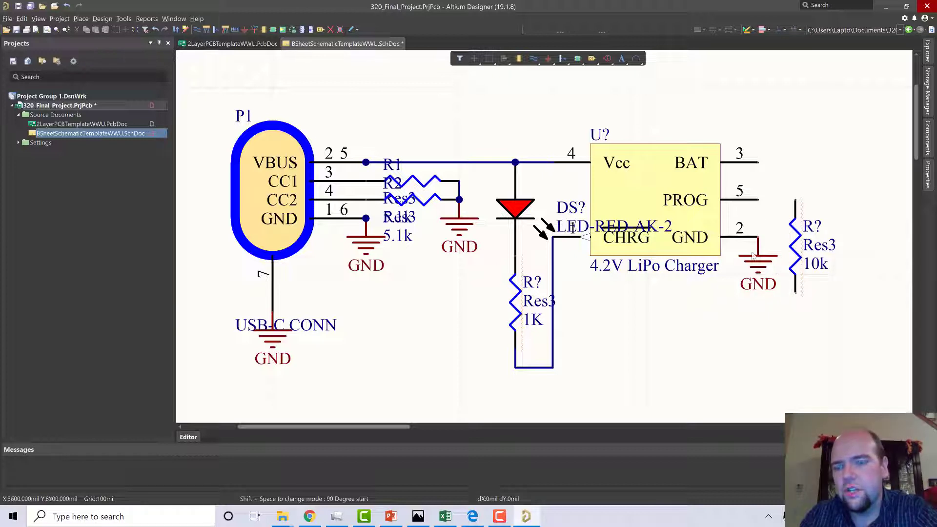
- Duplicate the charger's GND power port onto the lower end of the 10k resistor
left_click_drag(753, 255, 758, 232)
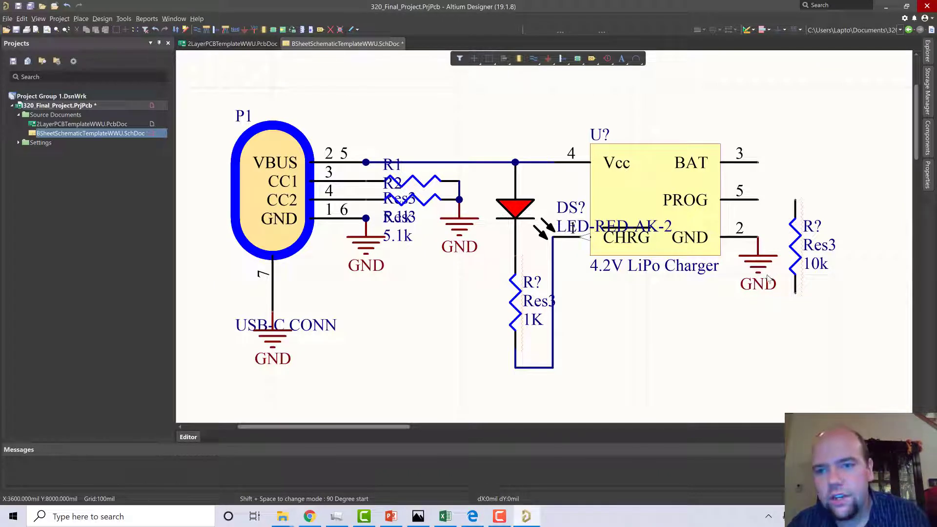
left_click_drag(766, 272, 757, 248)
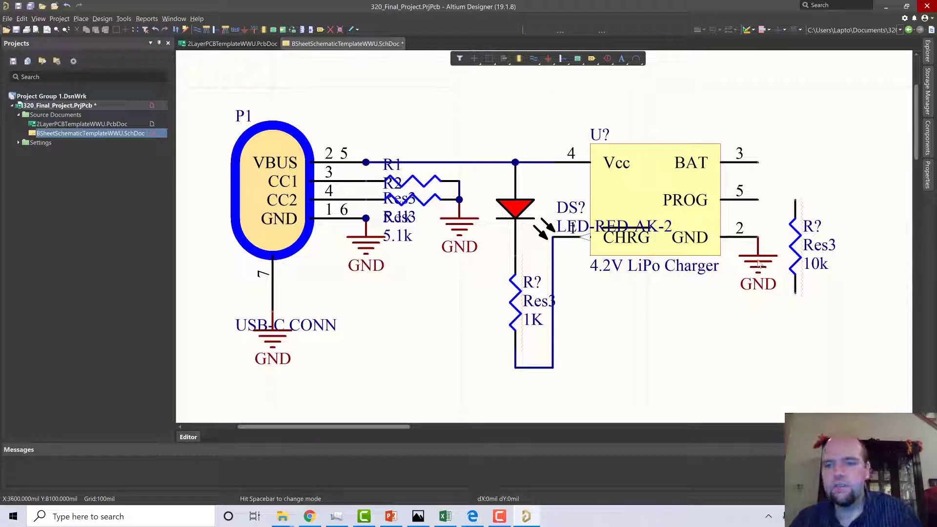
left_click_drag(758, 263, 808, 302, "shift")
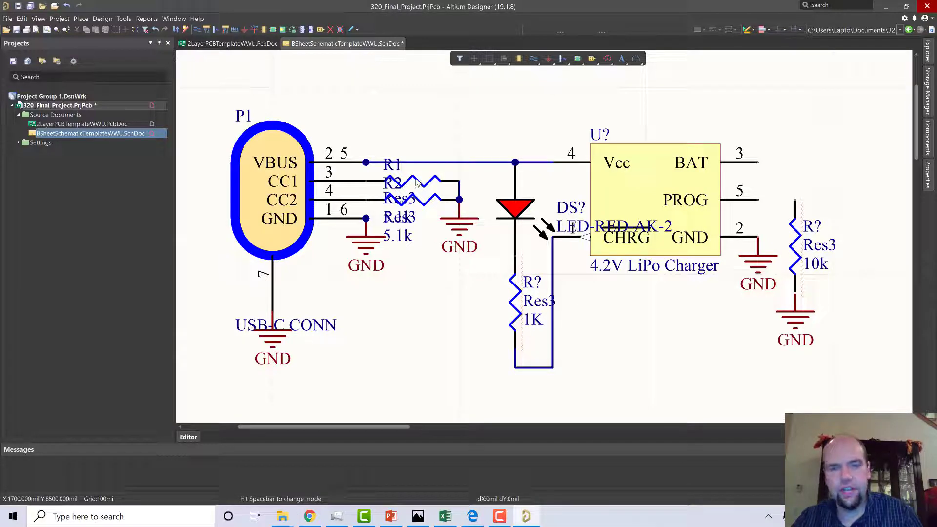
- Duplicate a 5.1k resistor into the empty area below the USB-C circuit and delete the copy
left_click_drag(416, 182, 385, 363)
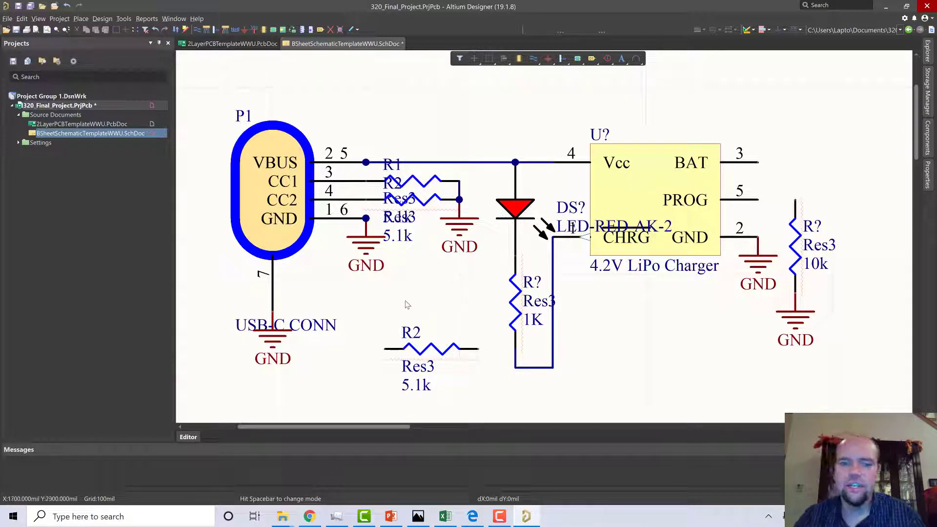
left_click(428, 349)
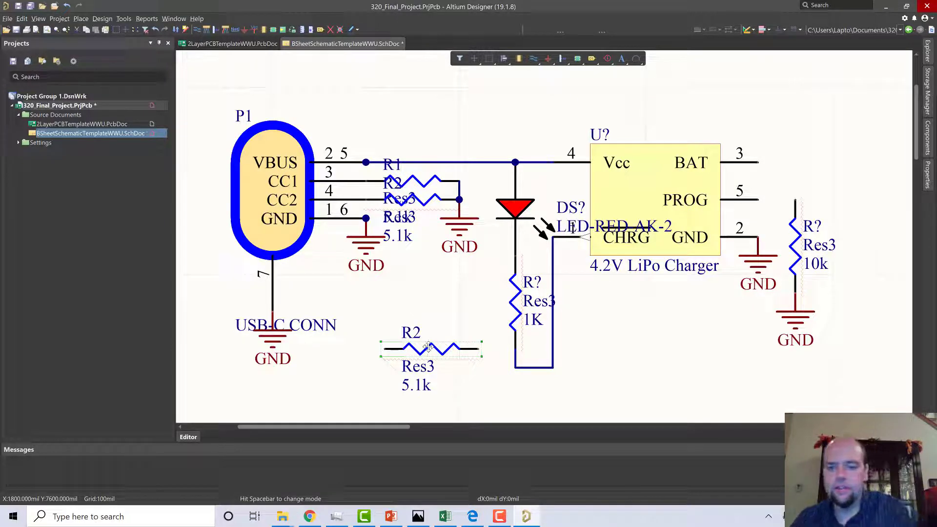
key("Delete")
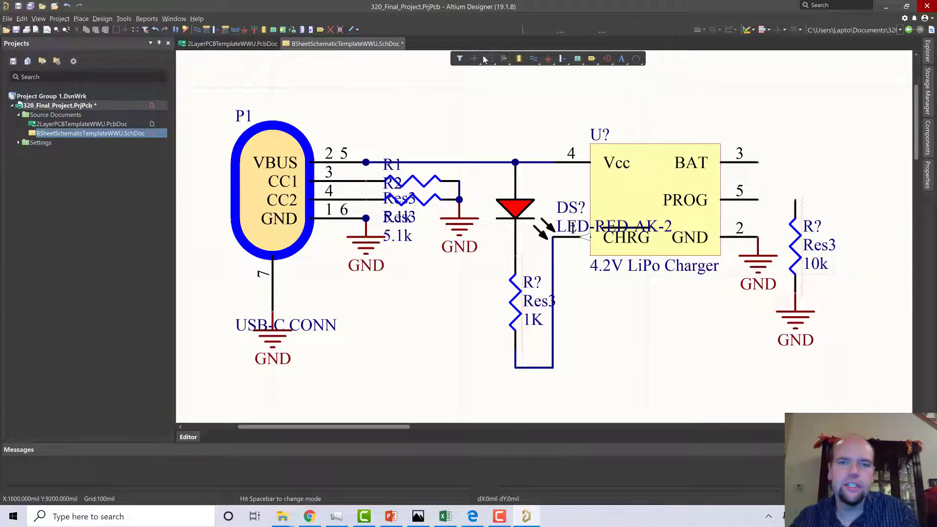
- Wire the charger's PROG pin to the upper end of the 10k resistor
left_click(533, 58)
left_click(759, 199)
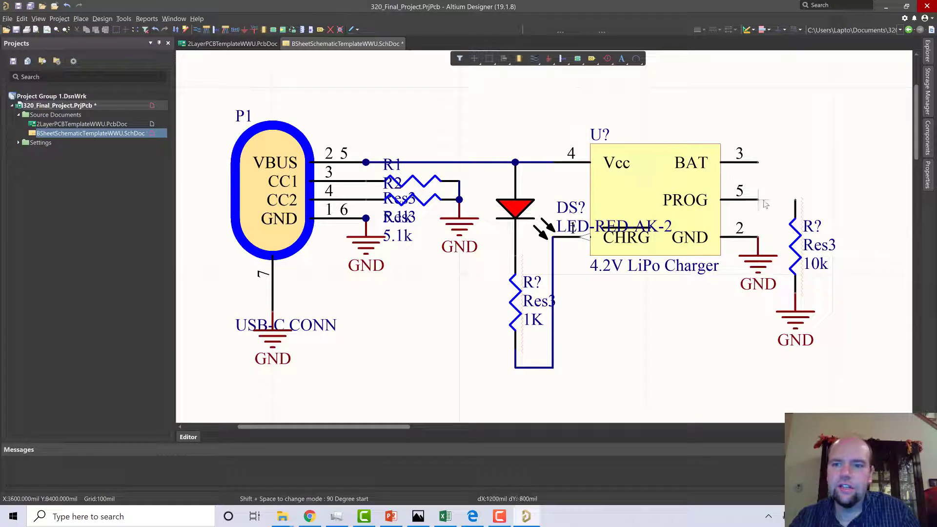
left_click(795, 200)
scroll(727, 408, "down", 1)
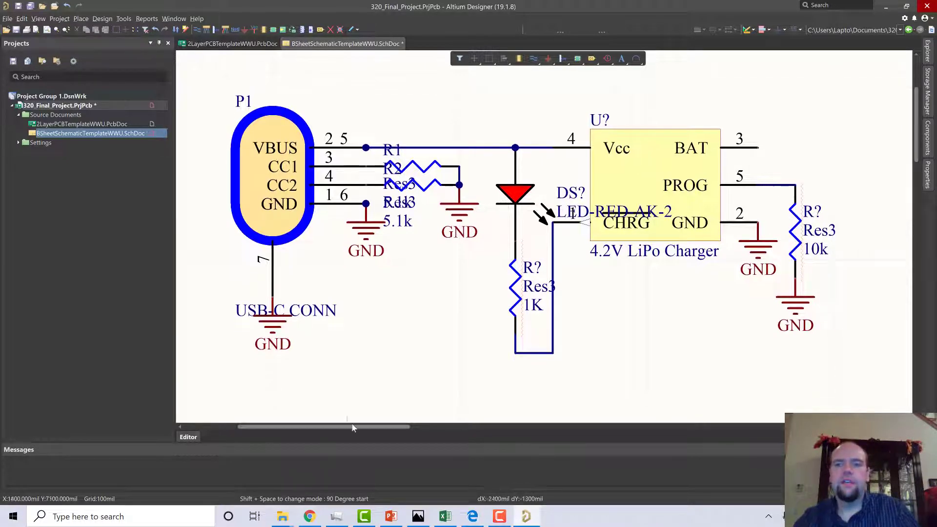
scroll(635, 189, "right", 2, "shift")
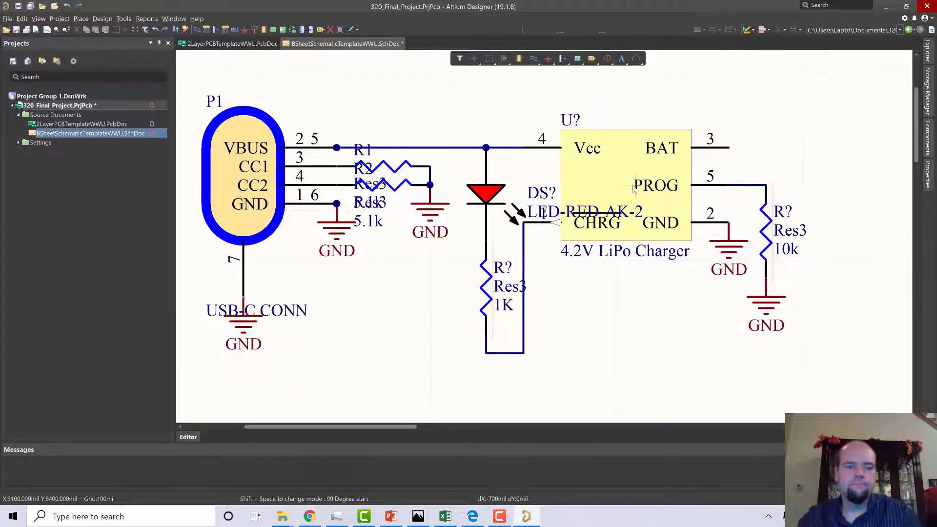
key("Home")
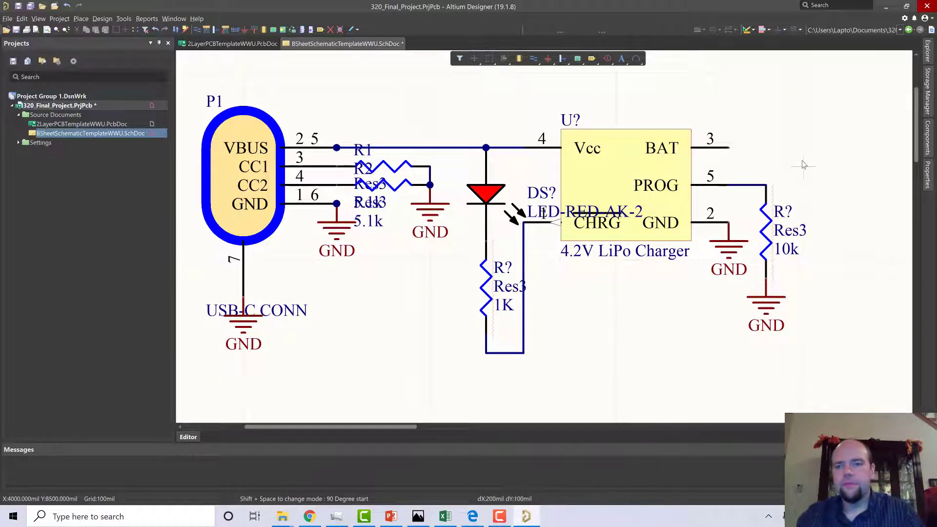
key("Up")
key("Down")
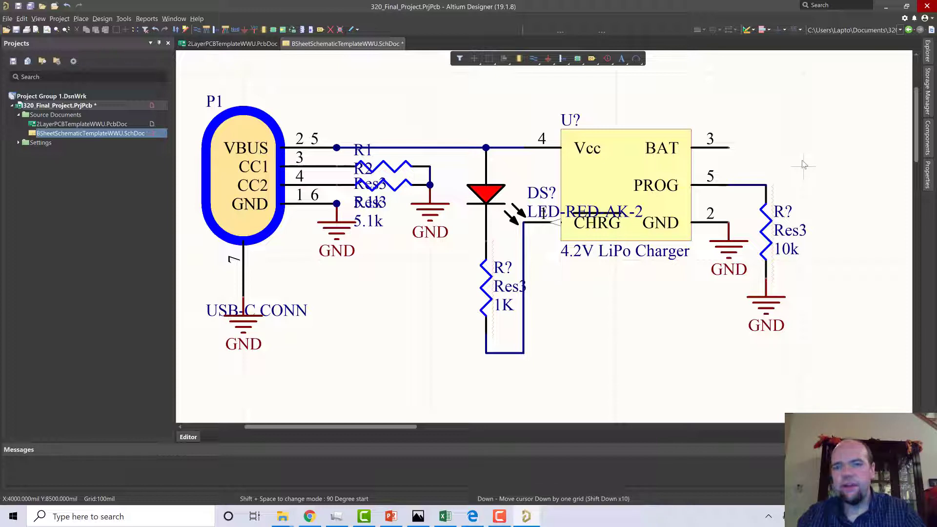
key("shift+Left")
key("shift+Right")
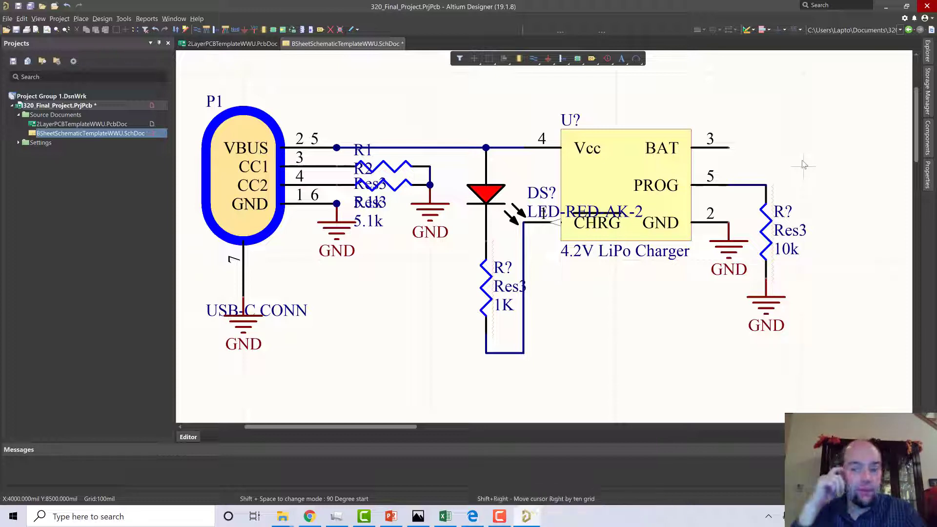
key("shift+Up")
key("shift+Down")
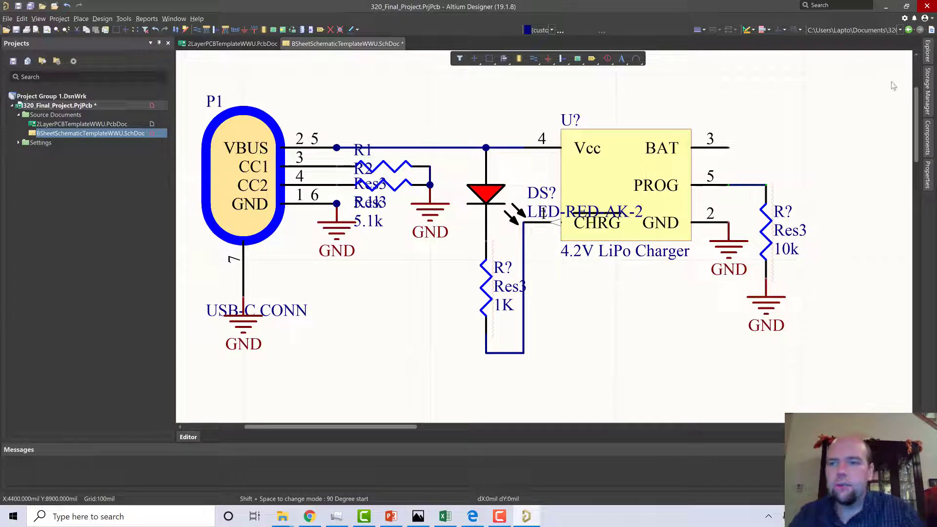
- Place a Header 2 from the Miscellaneous Connectors library to the right of the charger, level with its BAT pin
left_click(927, 136)
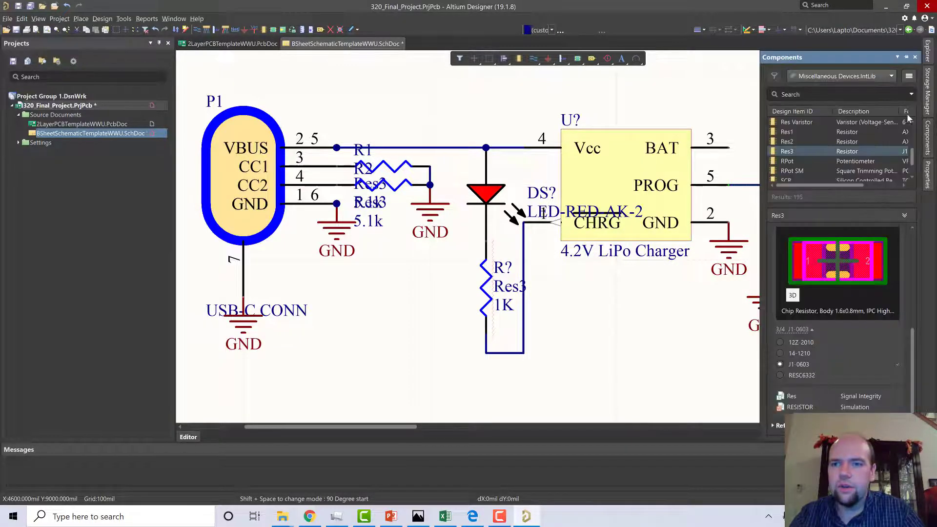
left_click(858, 76)
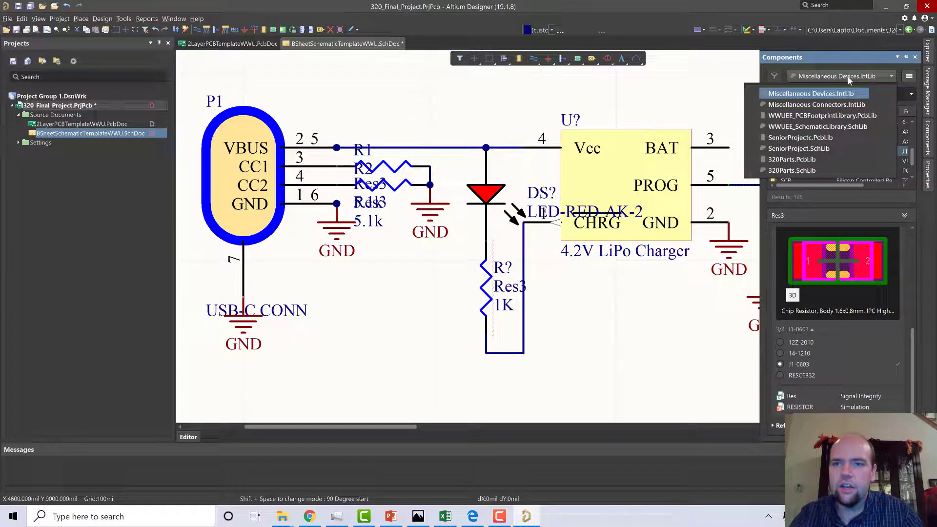
left_click(826, 105)
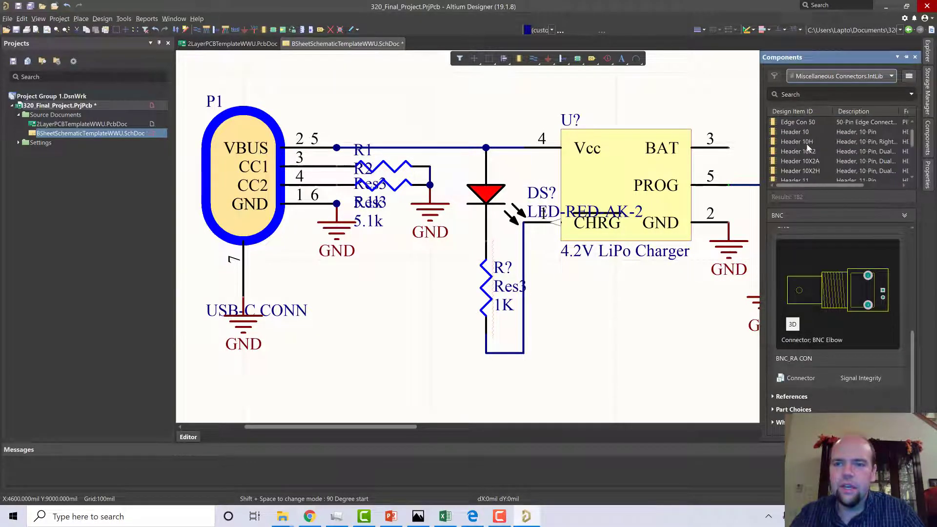
scroll(807, 148, "down", 8)
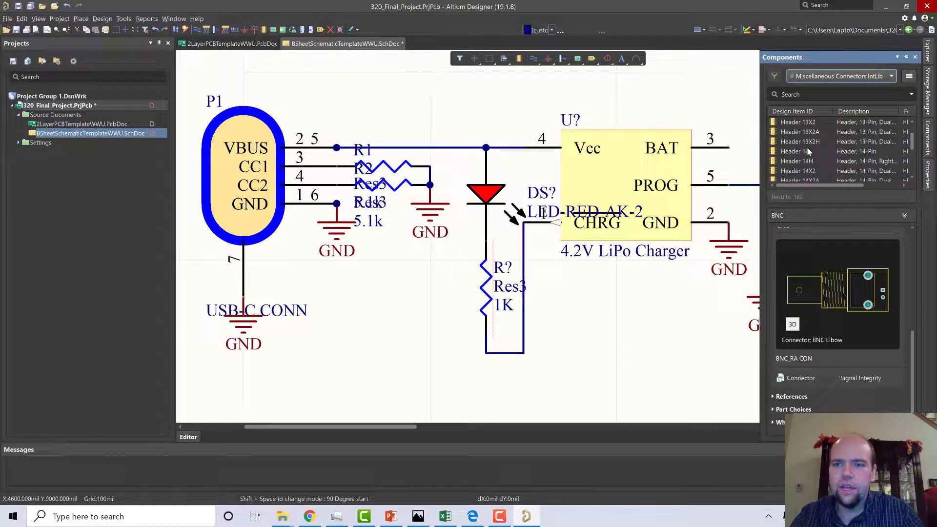
scroll(807, 147, "down", 7)
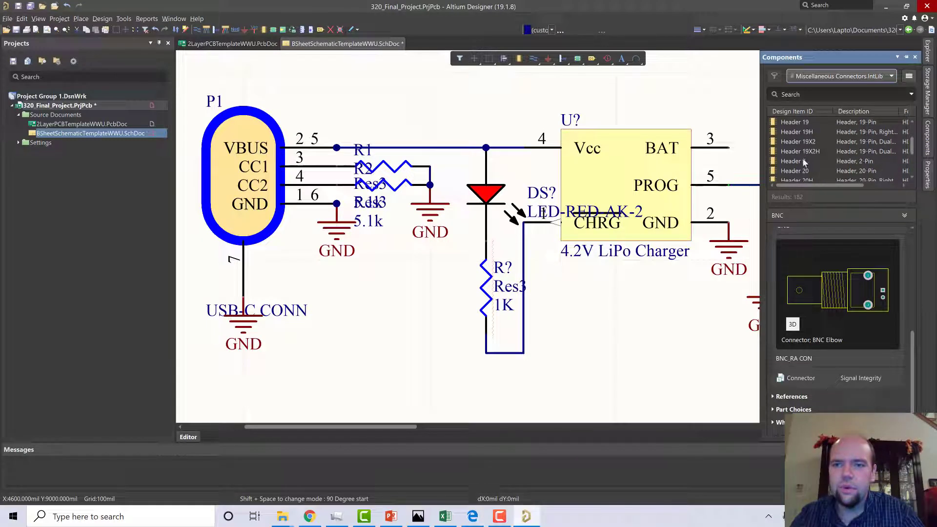
left_click(805, 161)
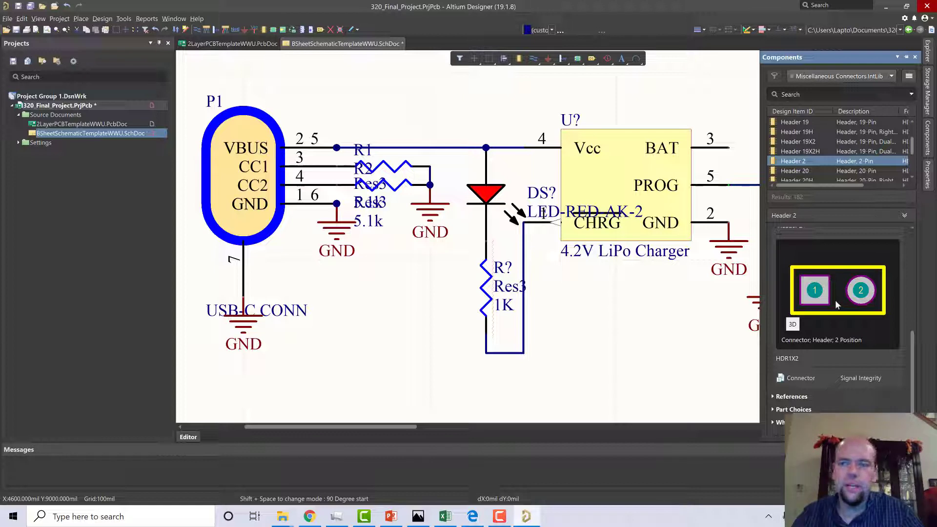
right_click(800, 167)
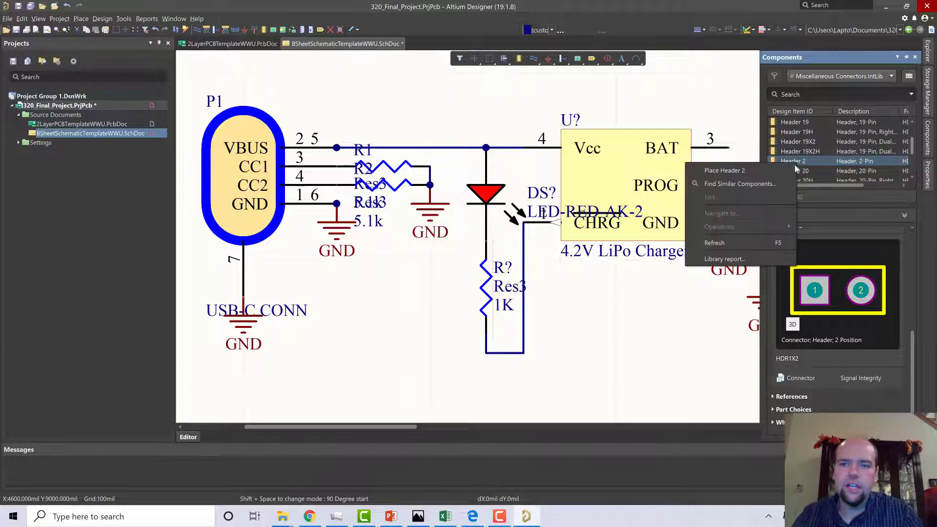
left_click(725, 170)
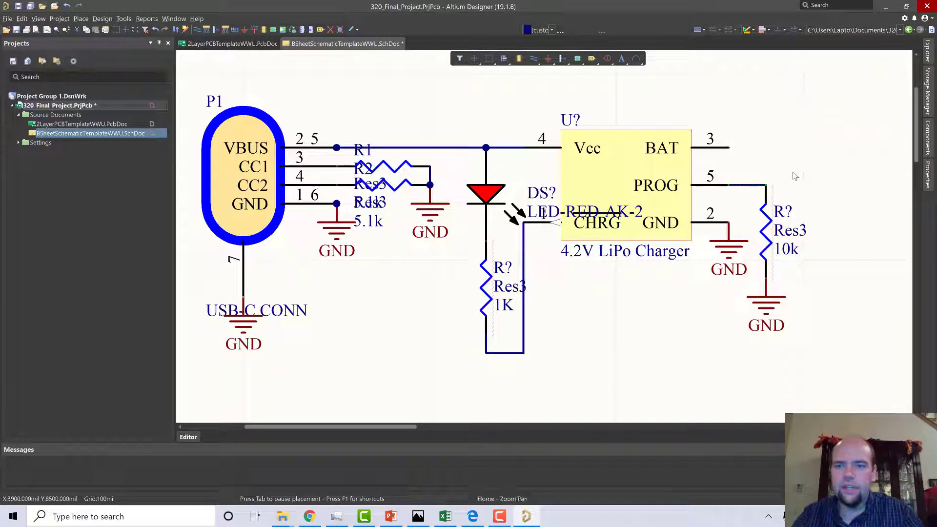
left_click(794, 177)
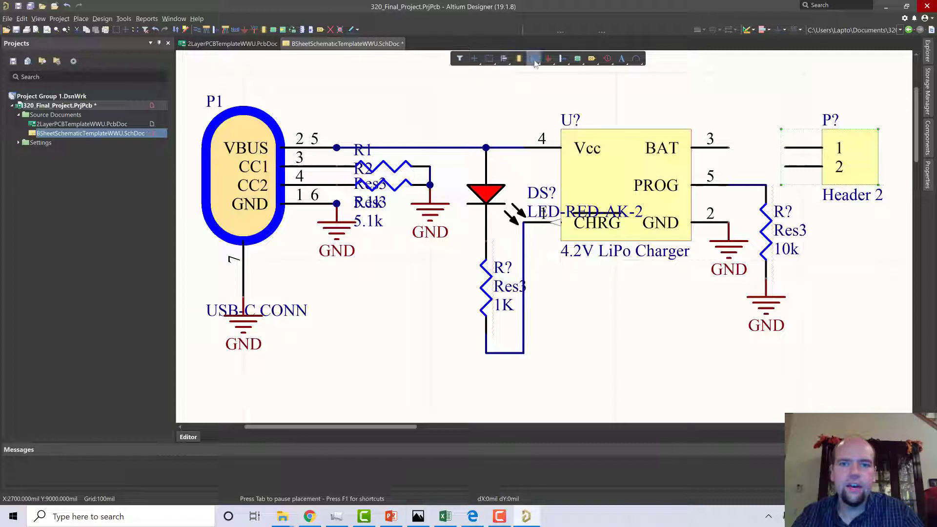
- Wire the charger's BAT pin to pin 1 of the two-pin header and place a GND power port on pin 2
left_click(728, 148)
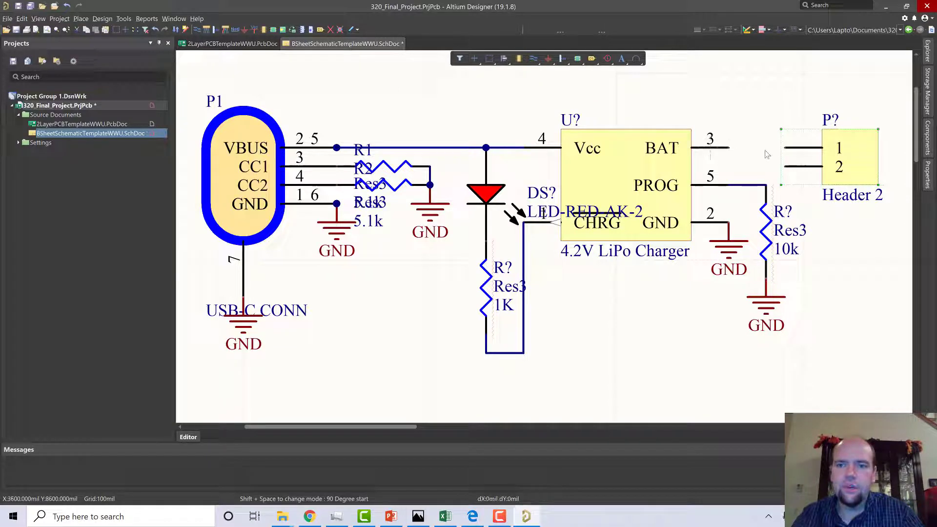
left_click(784, 147)
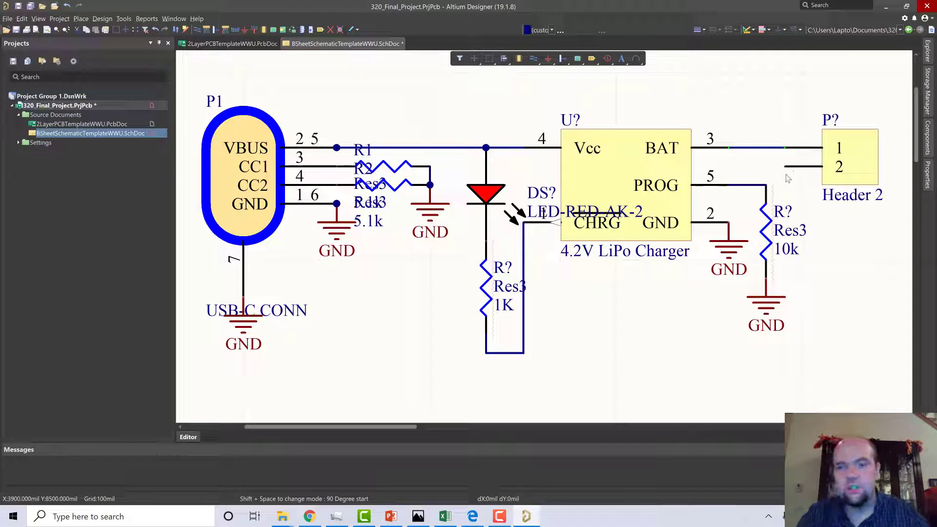
left_click(548, 58)
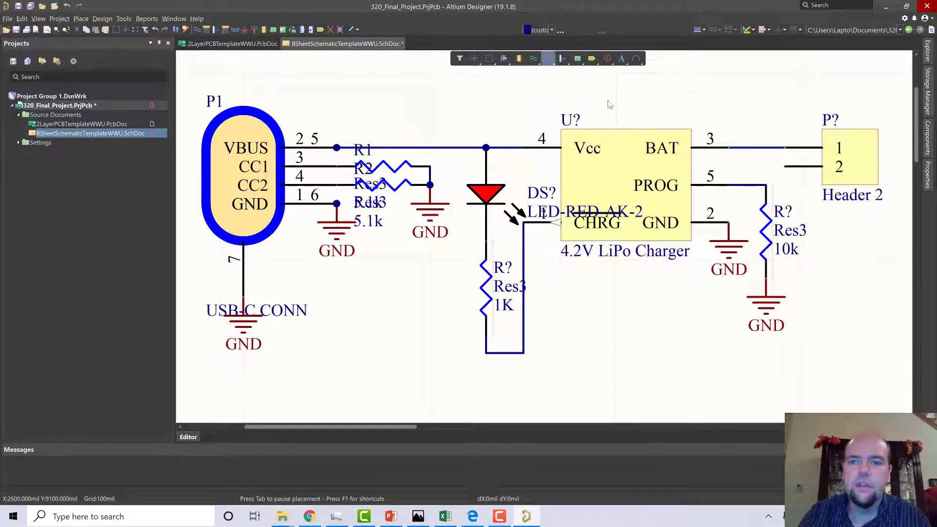
left_click(783, 166)
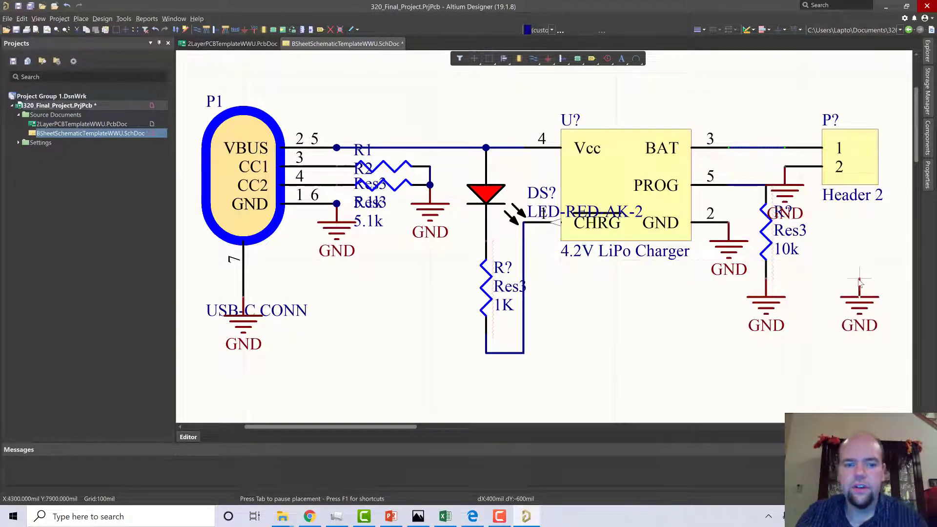
right_click(859, 285)
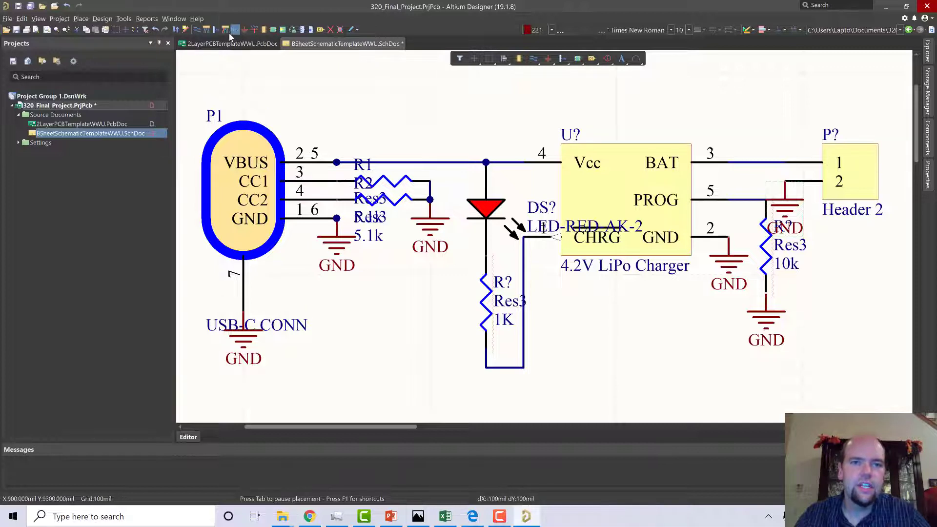
- Place a net label named V_BATT on the wire between the charger's BAT pin and the header
left_click(744, 161)
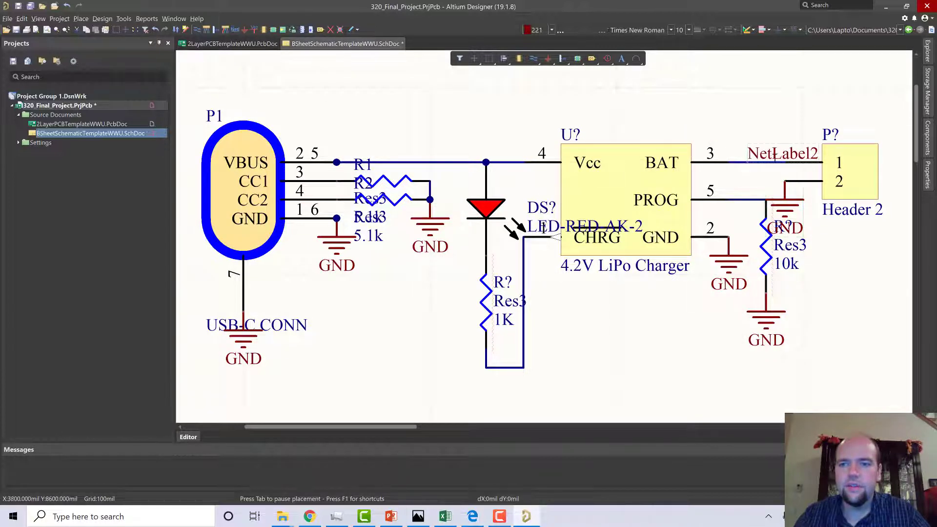
key("Tab")
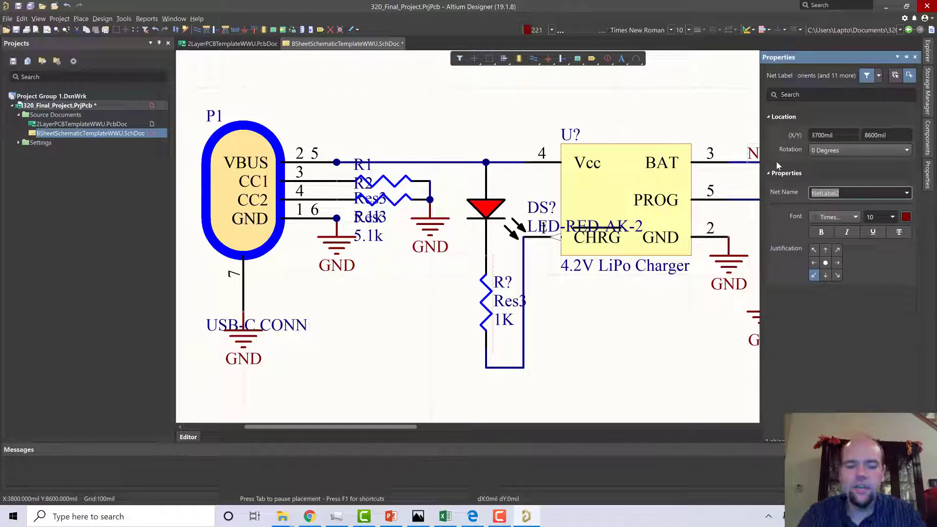
type("V")
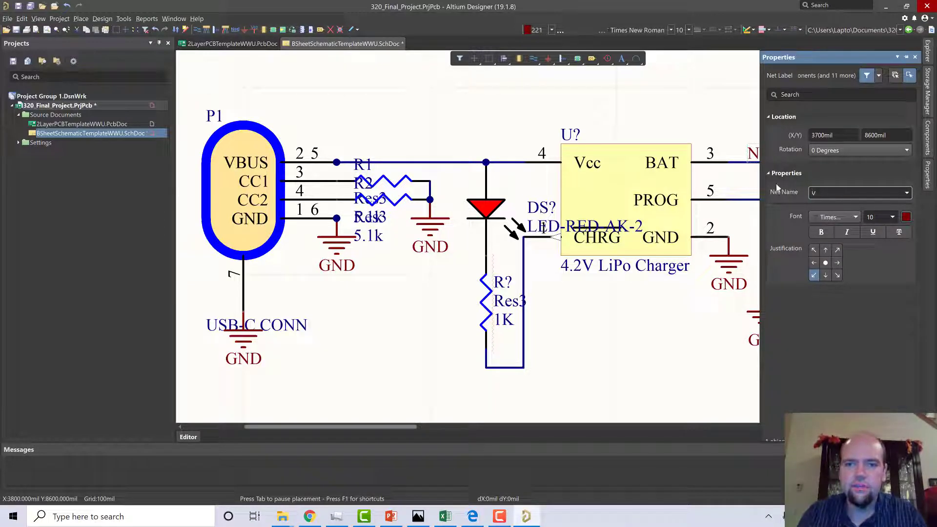
type("_BATT")
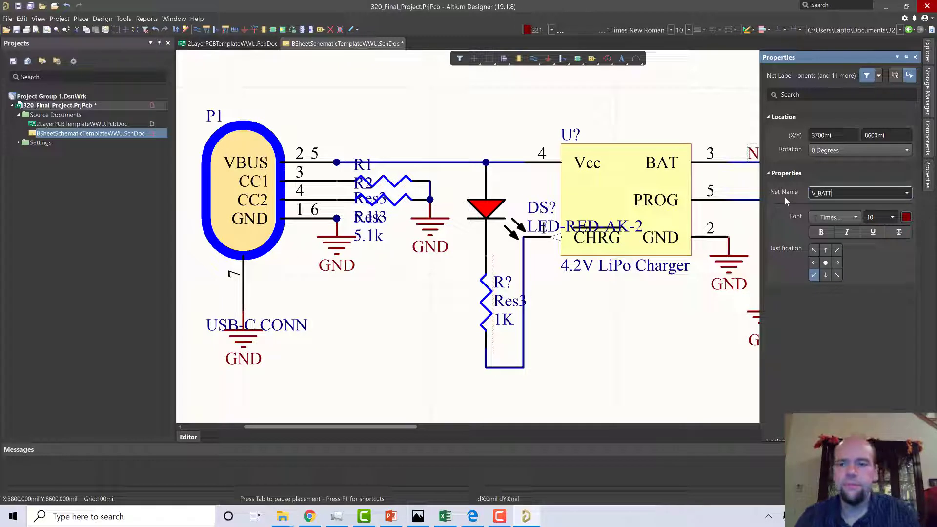
key("Return")
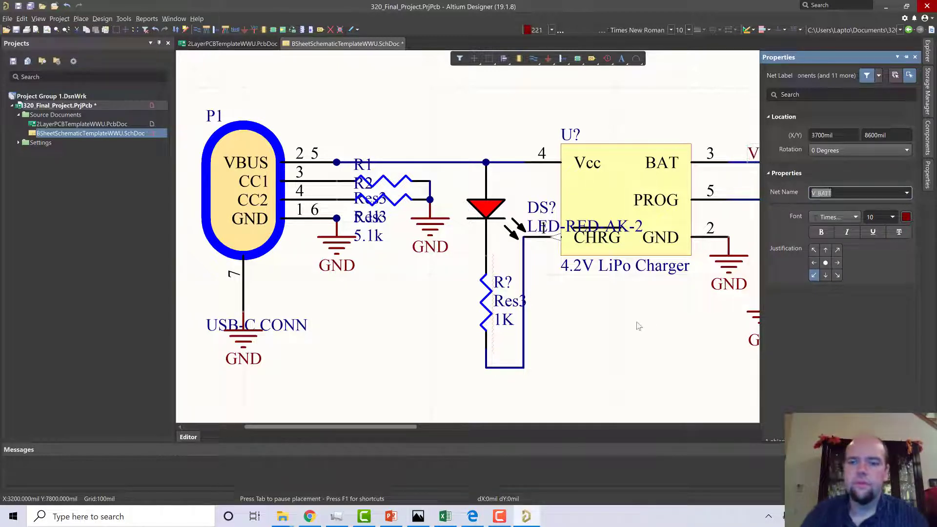
left_click(750, 163)
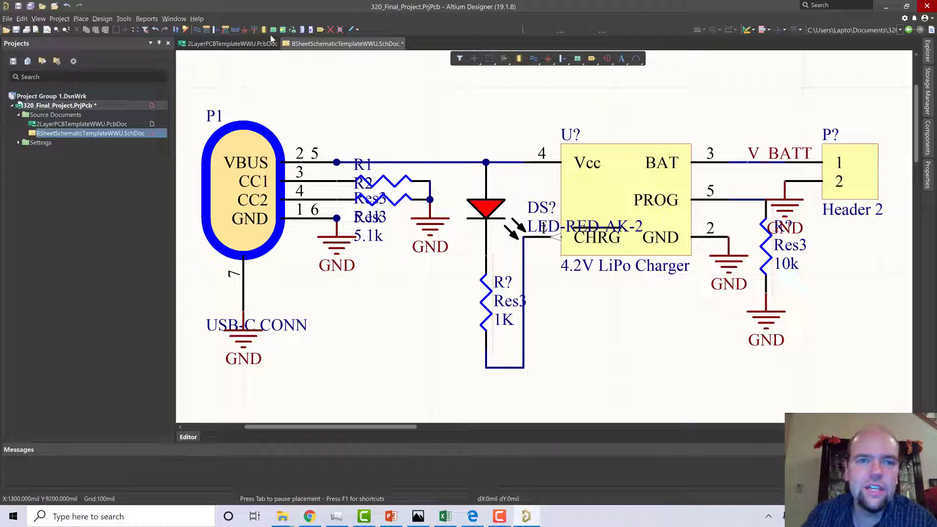
- Place a net label on the wire between the USB-C connector's VBUS pin and the LED junction and name it VUSB
left_click(235, 31)
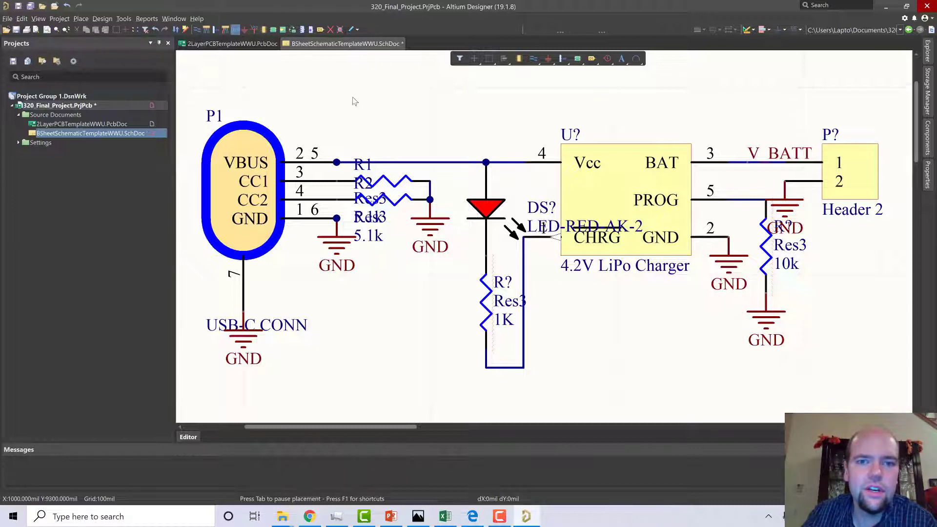
scroll(355, 100, "up", 1)
left_click(470, 187)
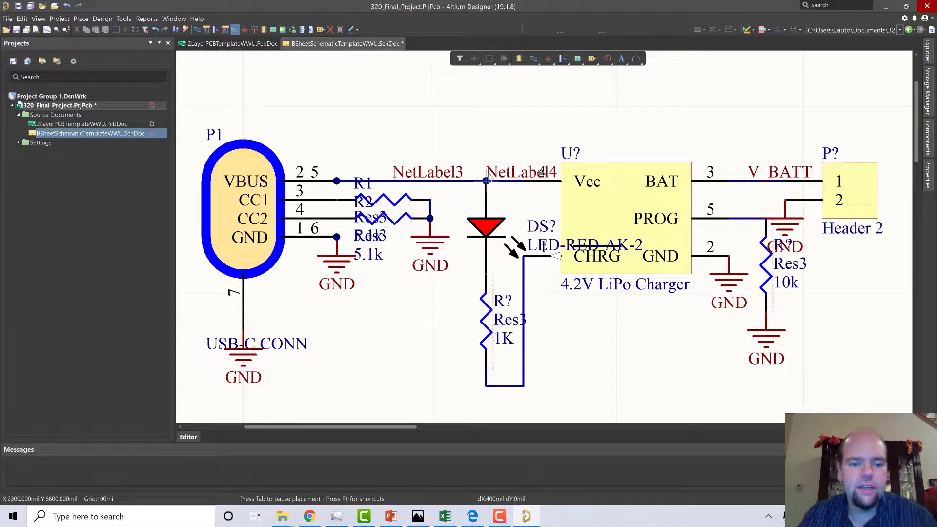
key("Escape")
double_click(437, 172)
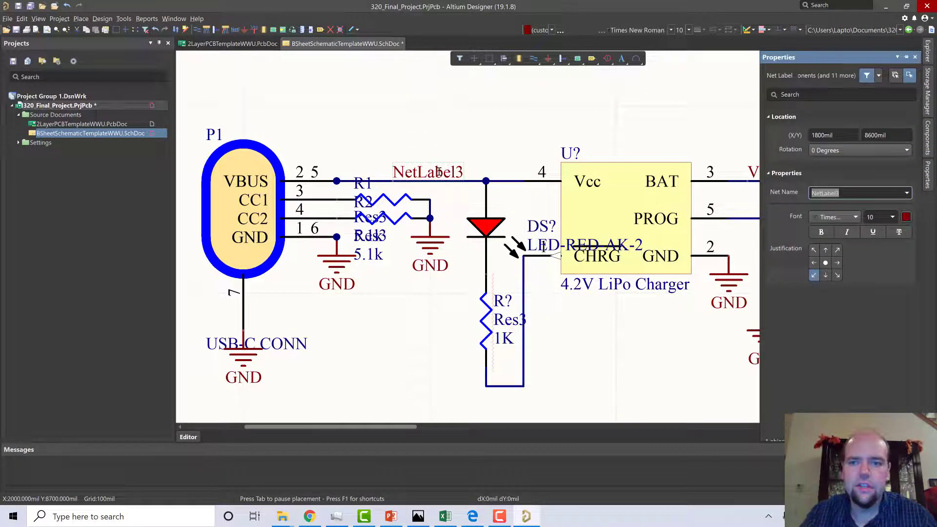
type("VUSB")
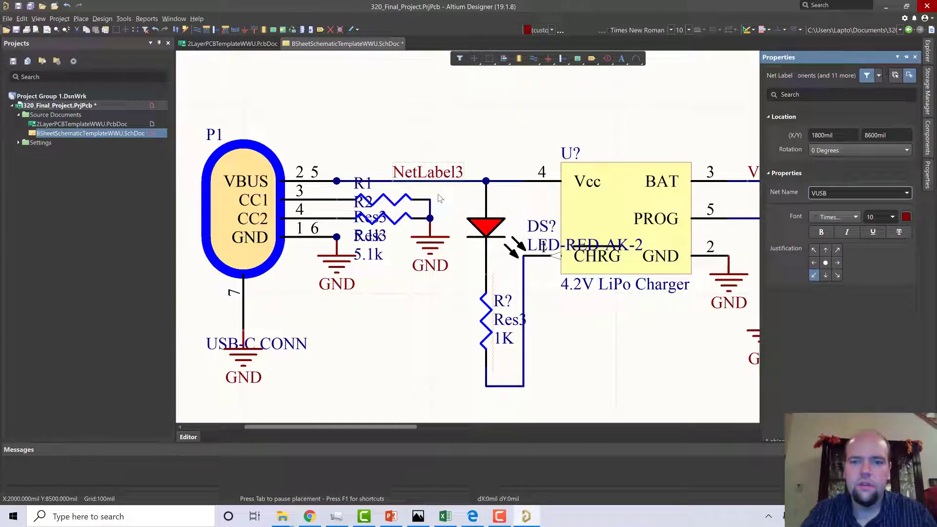
key("Return")
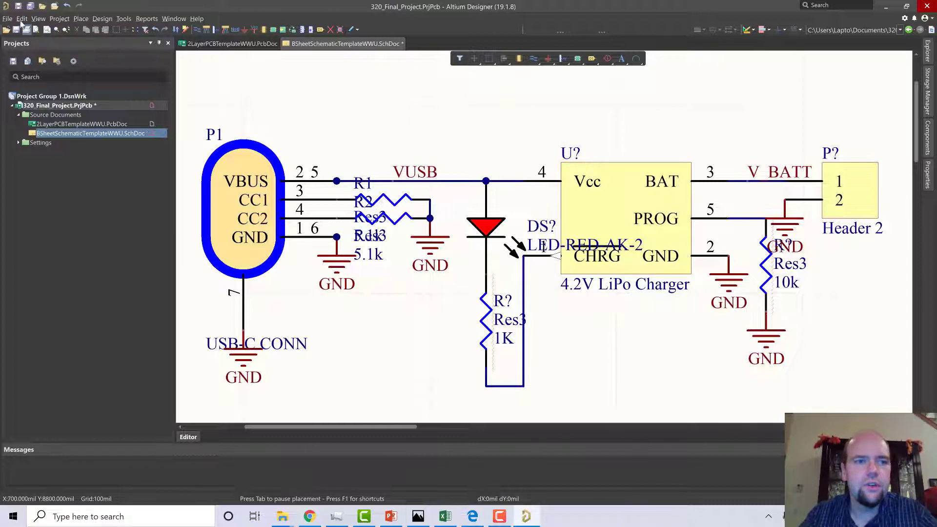
- Save the schematic document
left_click(7, 18)
left_click(21, 88)
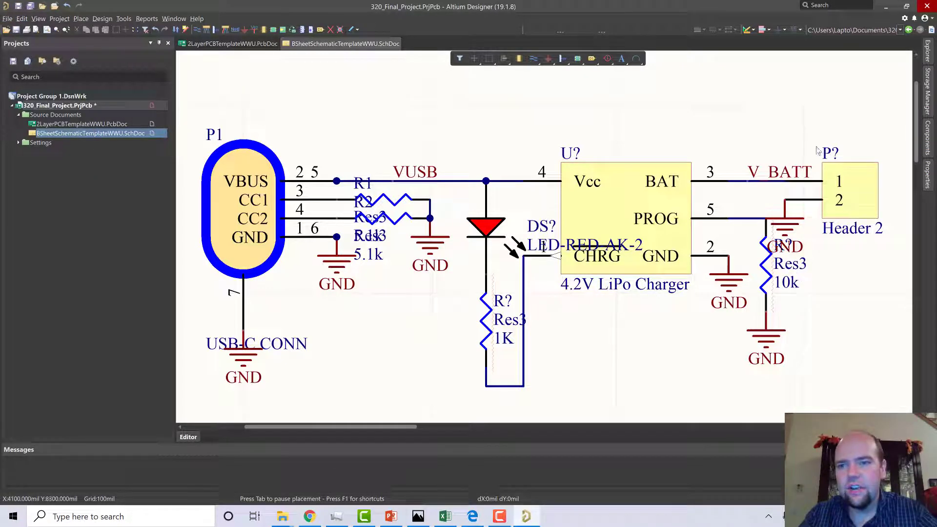
- Annotate the schematic to number all unassigned component designators, and execute the engineering change order
left_click(124, 19)
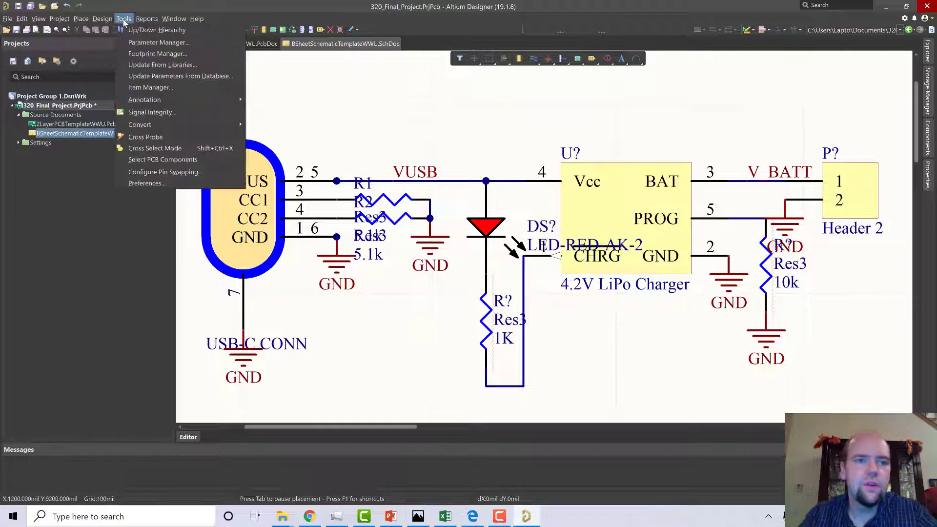
mouse_move(147, 99)
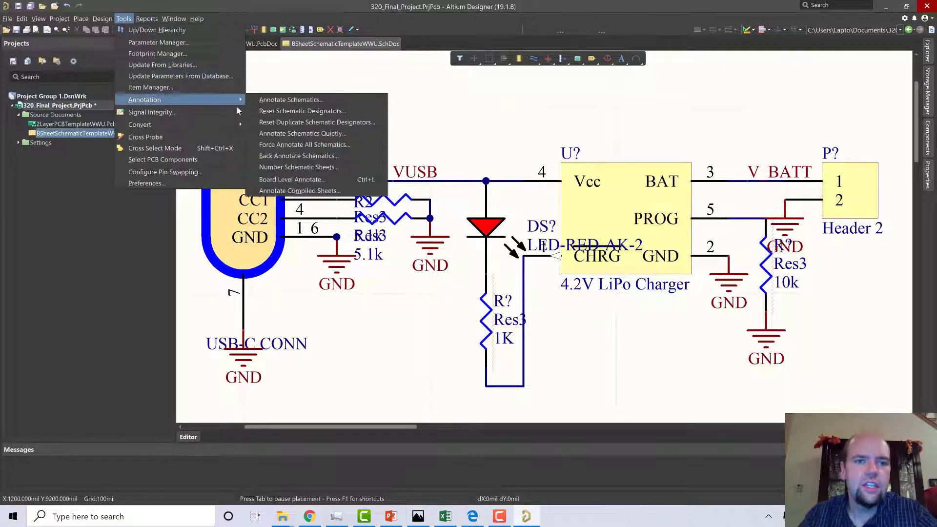
left_click(281, 100)
left_click(527, 406)
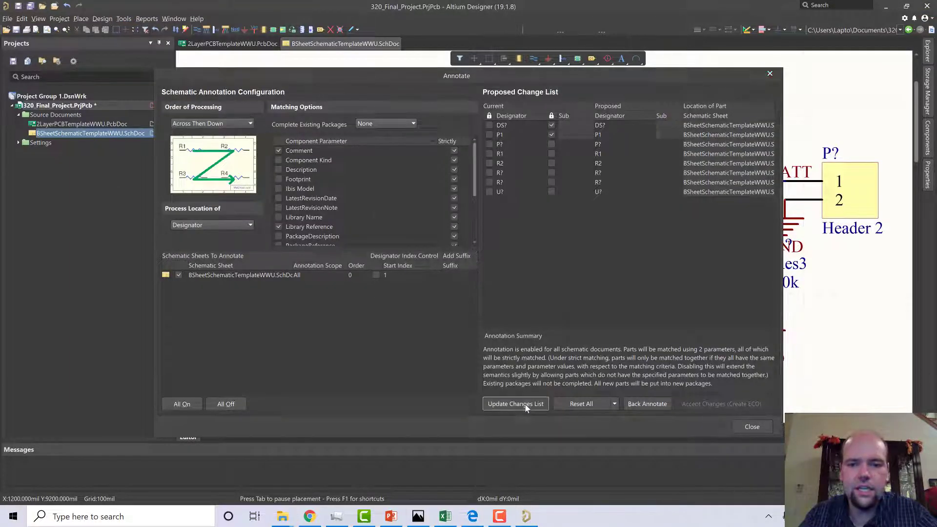
left_click(542, 287)
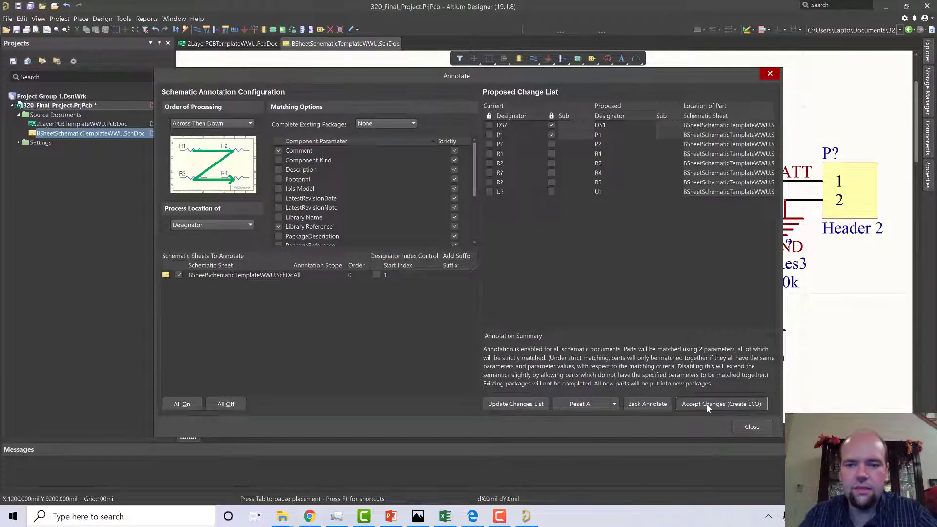
left_click(707, 403)
left_click(259, 389)
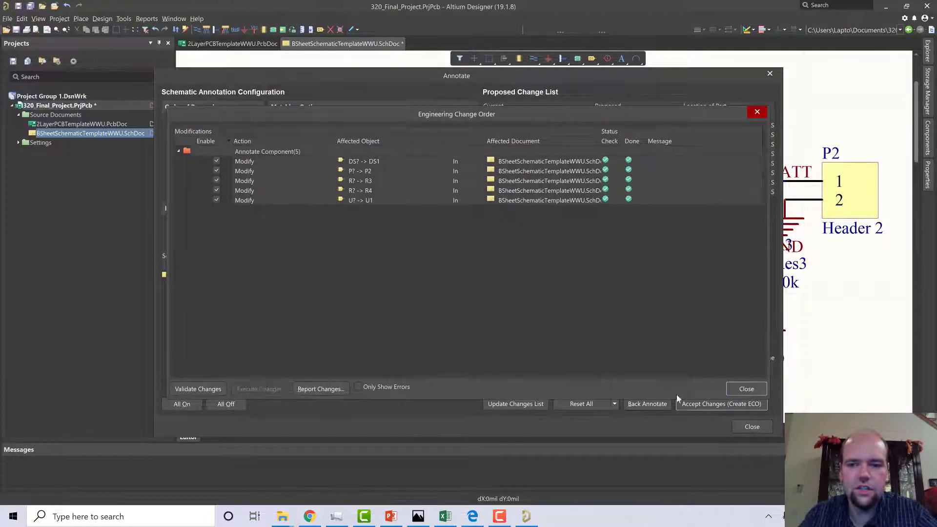
left_click(753, 389)
left_click(752, 427)
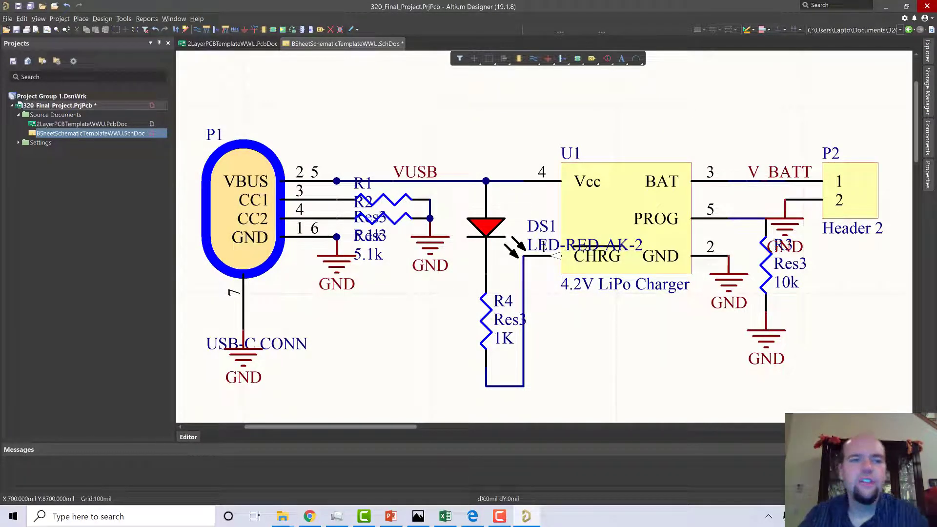
- Save the schematic and transfer its components and nets to 2LayerPCBTemplateWWU.PcbDoc by executing the engineering change order
left_click(7, 18)
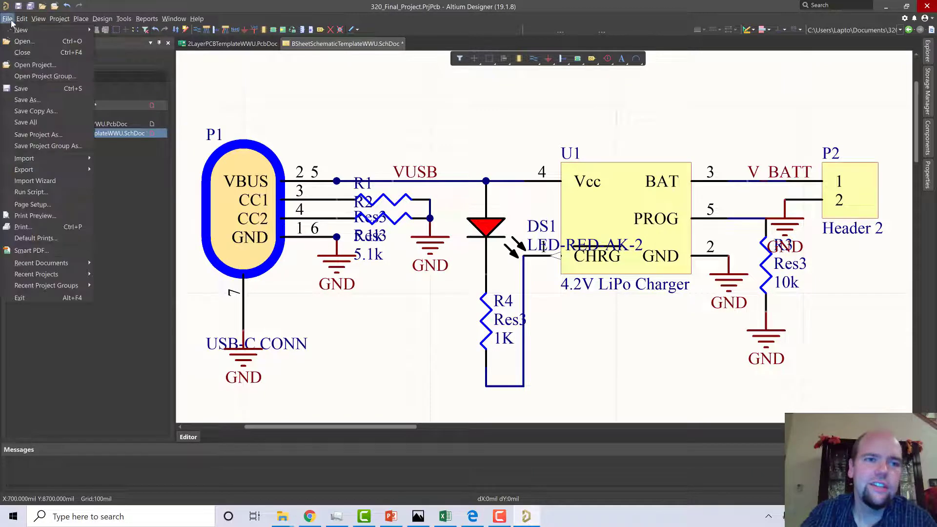
left_click(16, 88)
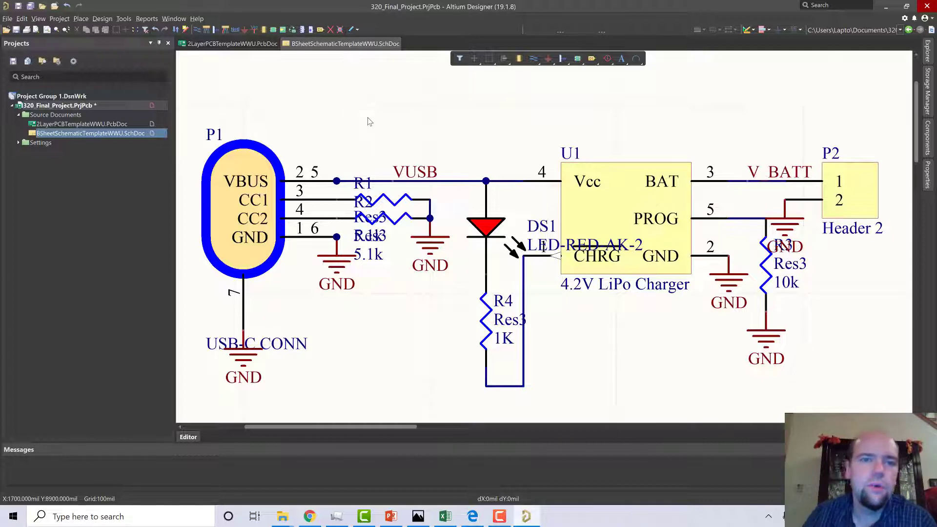
left_click(102, 20)
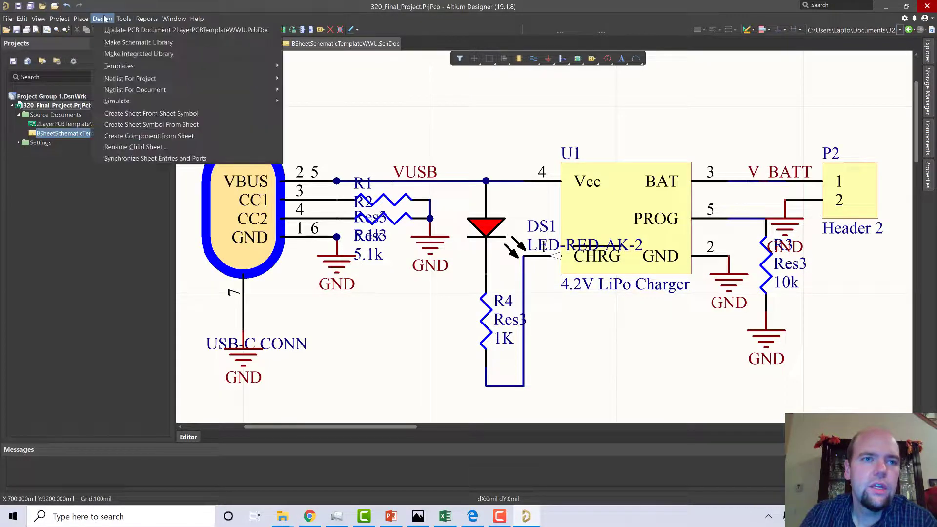
left_click(108, 30)
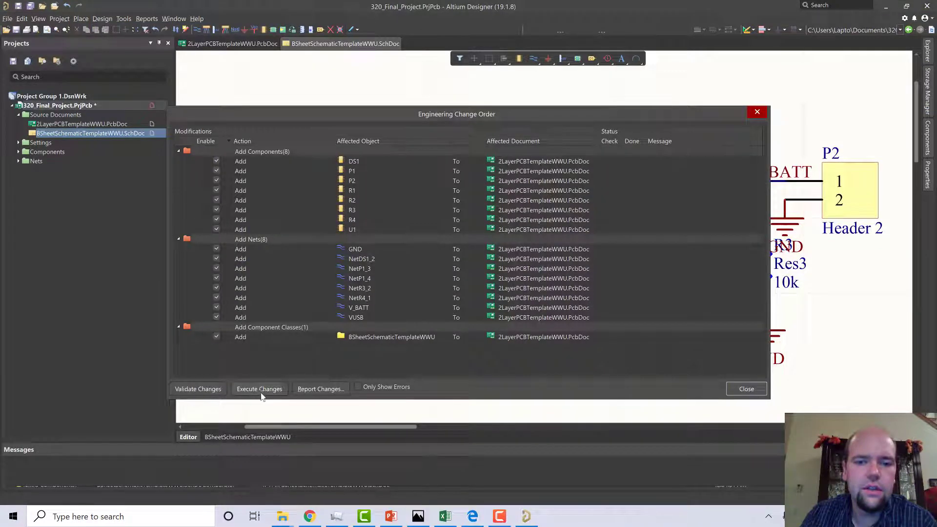
left_click(262, 393)
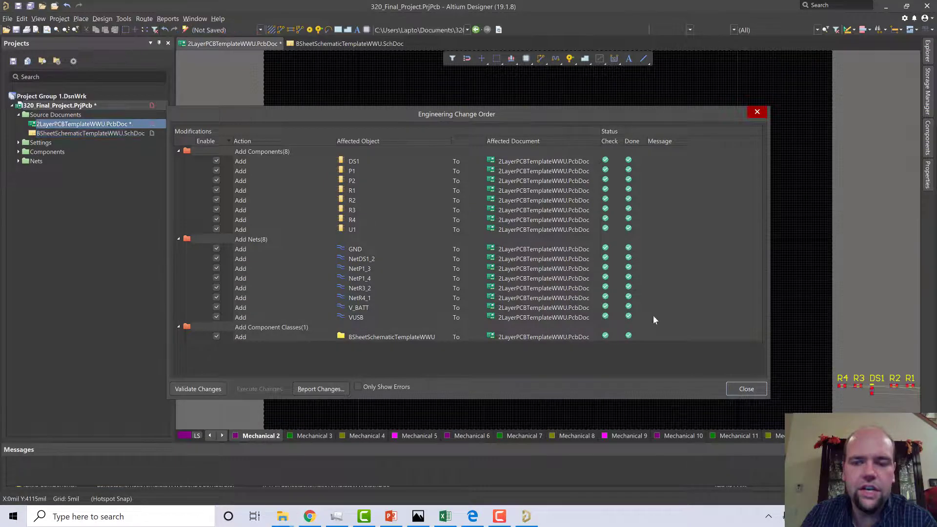
left_click(745, 389)
- Select all the imported footprints outside the board outline and move them together onto the upper-left area of the board
right_click_drag(871, 314, 701, 247)
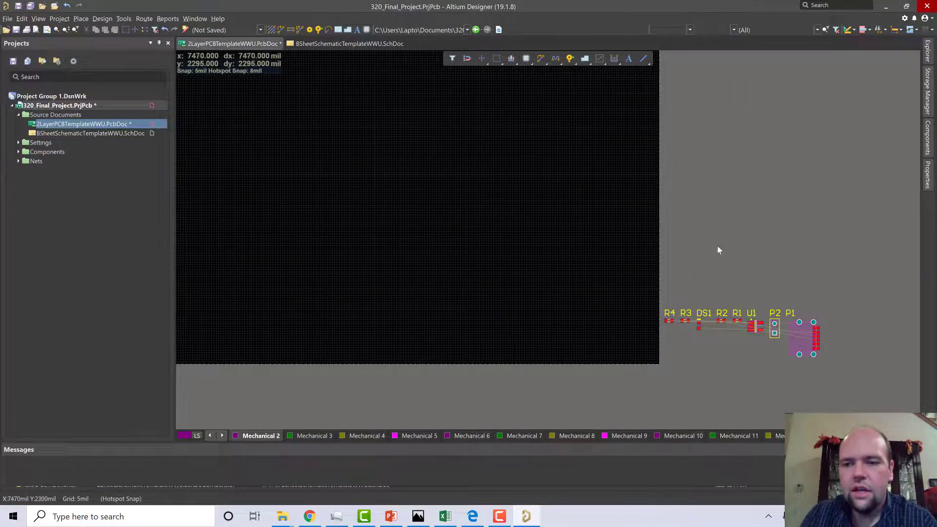
left_click_drag(849, 273, 652, 400)
left_click_drag(792, 339, 467, 164)
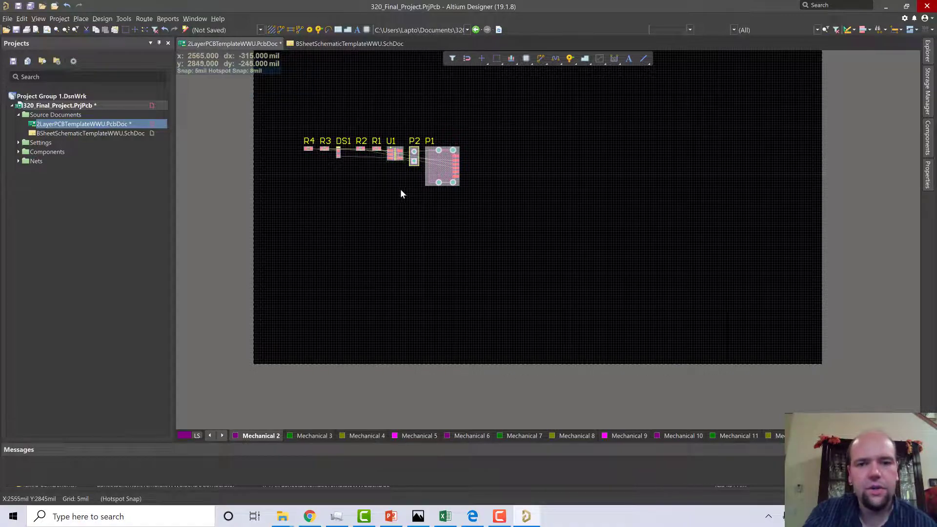
- Examine the imported footprints and their connection lines on the board
scroll(400, 194, "up", 4, "ctrl")
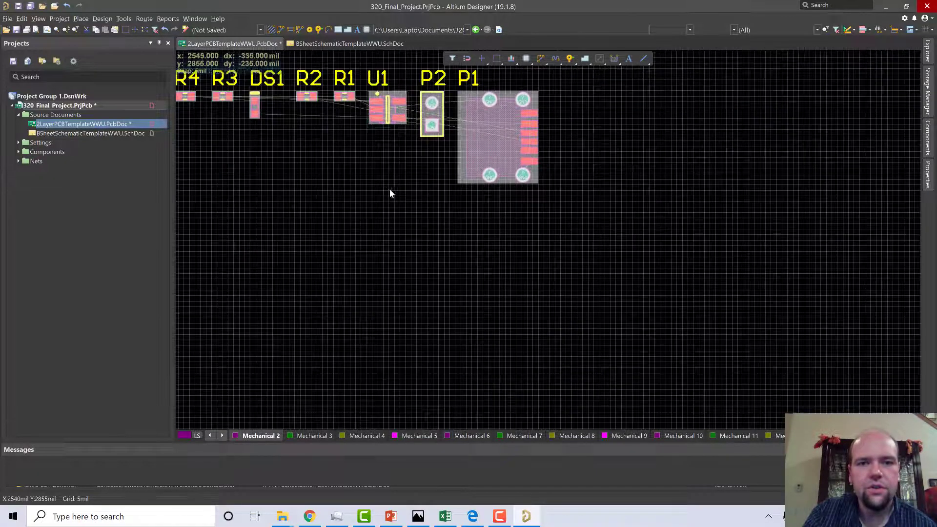
right_click_drag(432, 259, 414, 271)
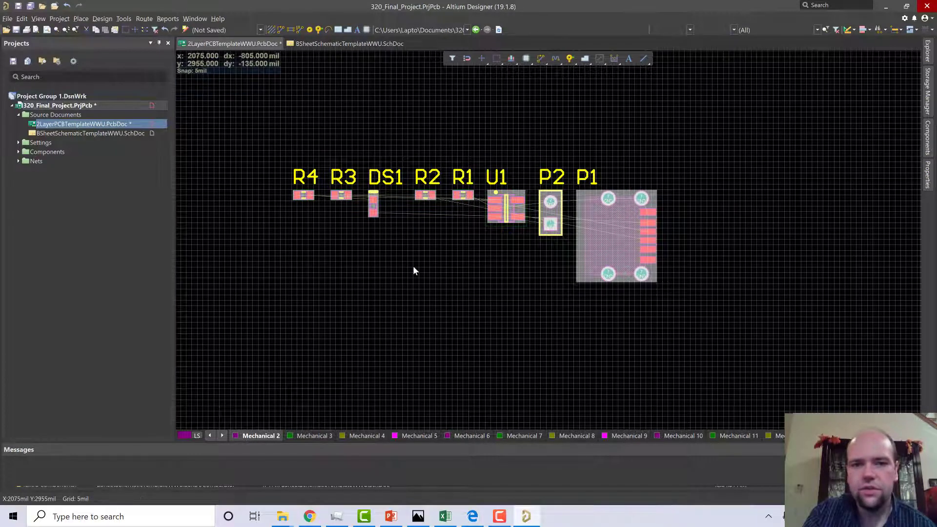
scroll(412, 271, "down", 1, "ctrl")
scroll(413, 271, "up", 1, "ctrl")
scroll(412, 270, "up", 3)
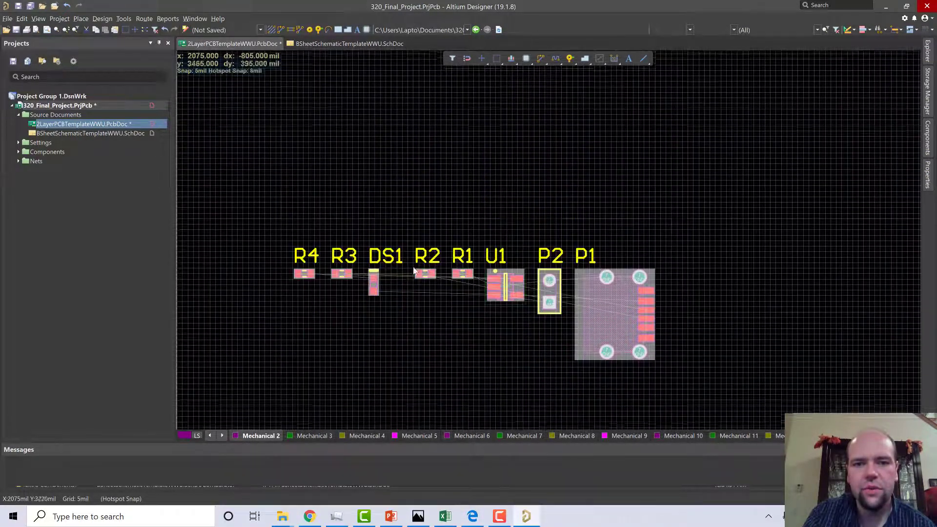
scroll(412, 271, "down", 4)
scroll(413, 271, "up", 2)
scroll(414, 267, "down", 2)
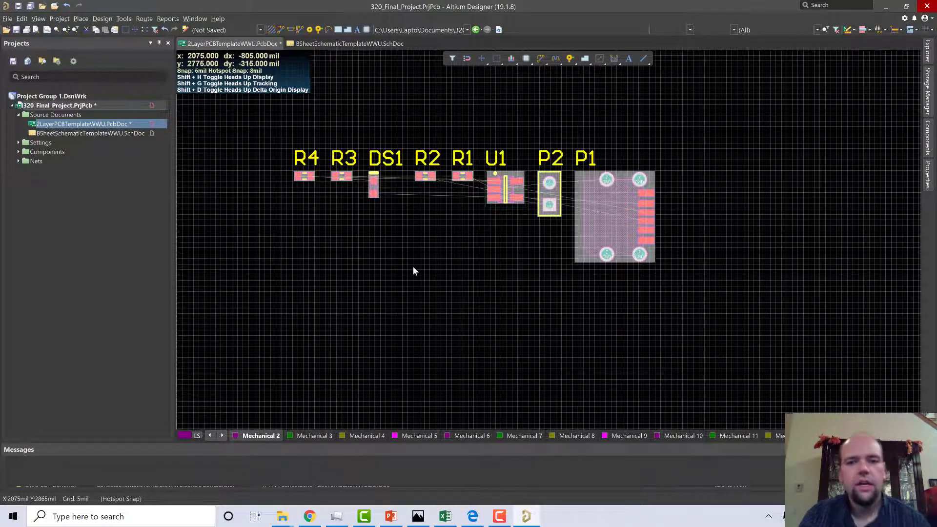
right_click_drag(471, 268, 461, 279)
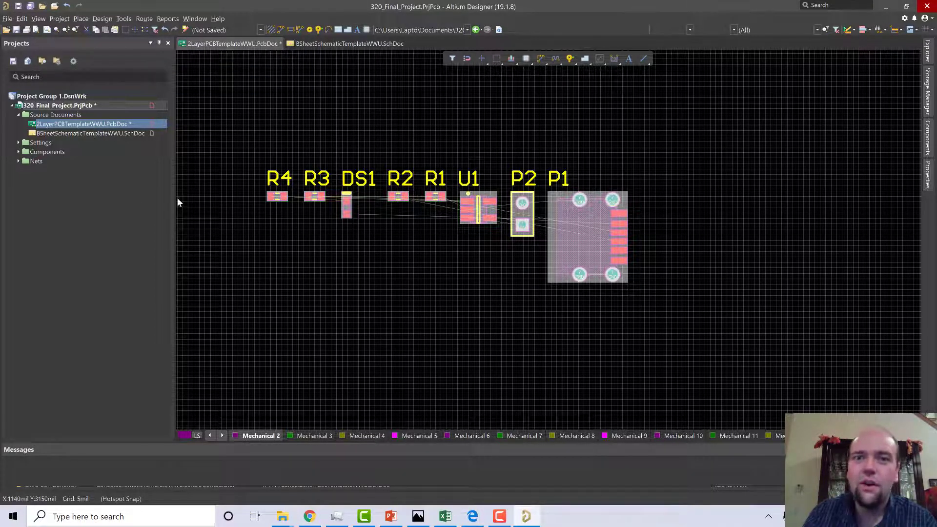
right_click_drag(349, 303, 401, 318)
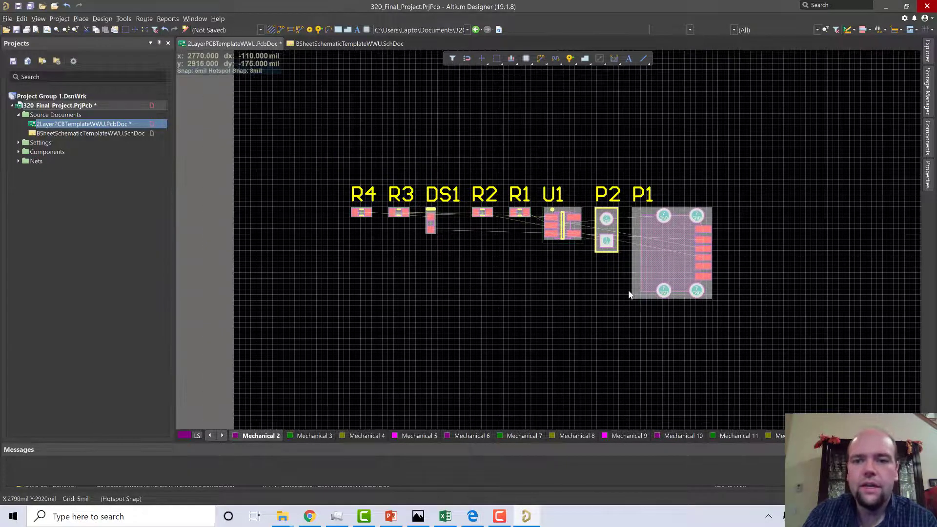
- Check the component order in the schematic, and move USB-C connector P1 on the board to the left of R4
double_click(96, 133)
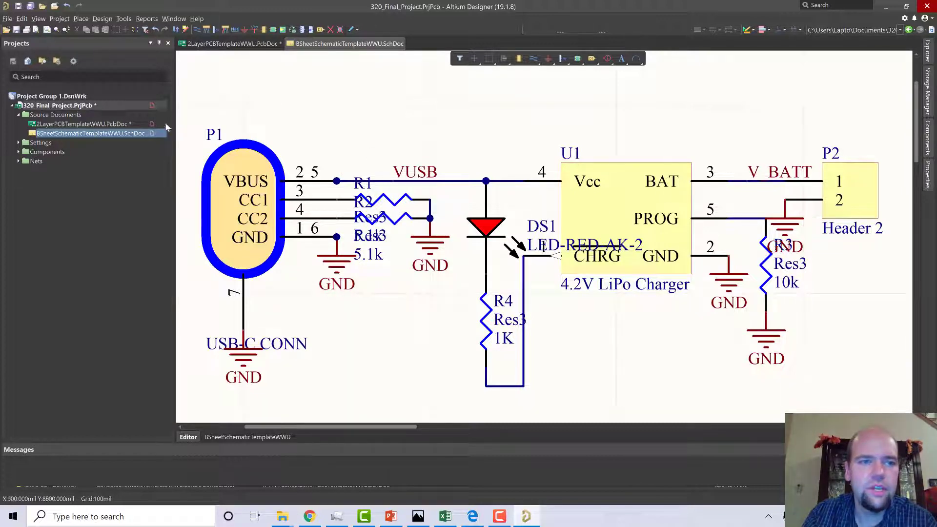
double_click(102, 125)
left_click_drag(603, 187, 659, 246)
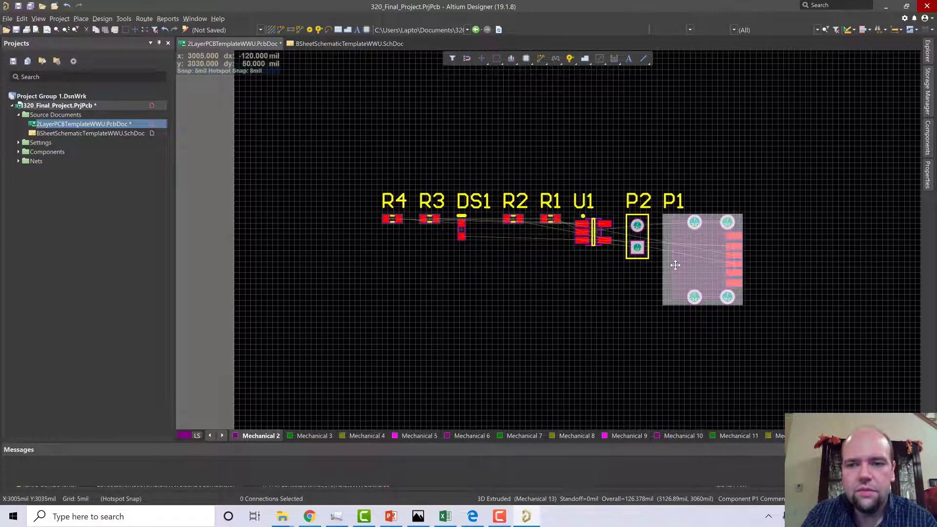
left_click_drag(693, 240, 351, 217)
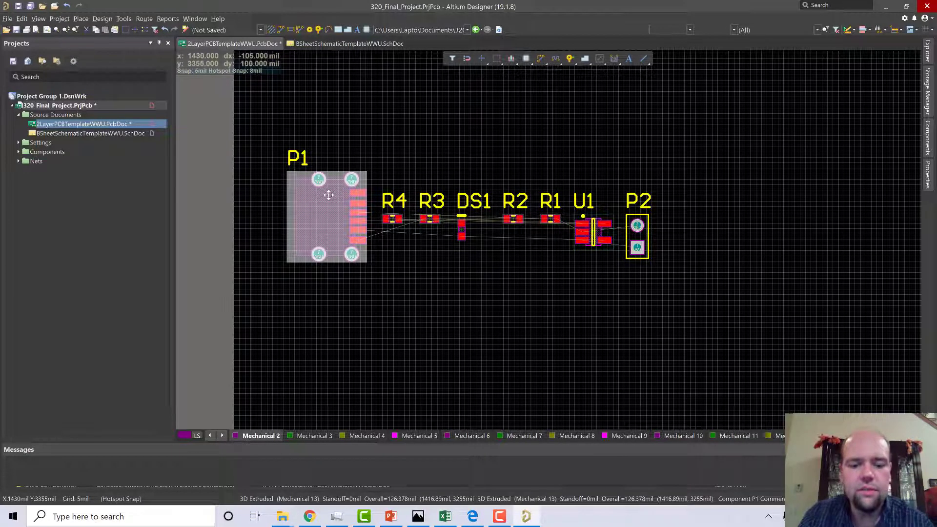
- Set the PCB snap grid to 25 mil and reposition P1 slightly higher on that grid
key("g")
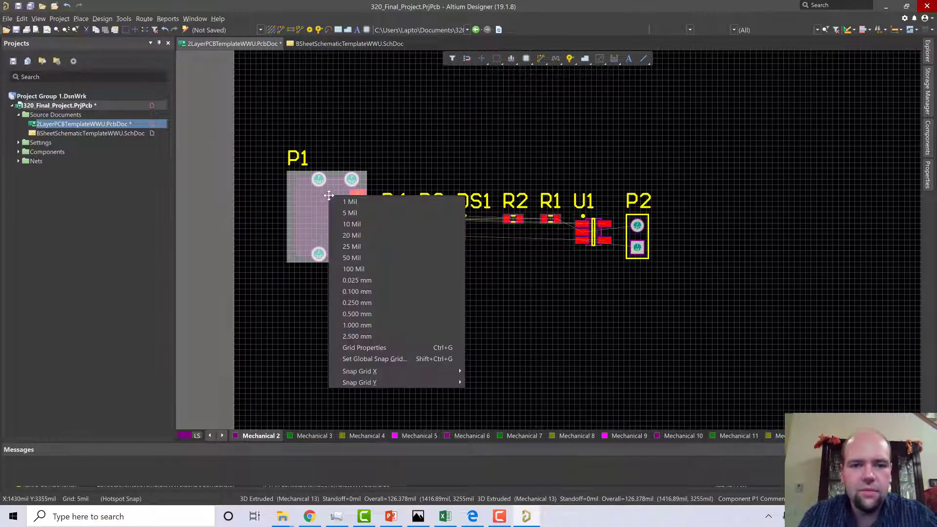
left_click(352, 247)
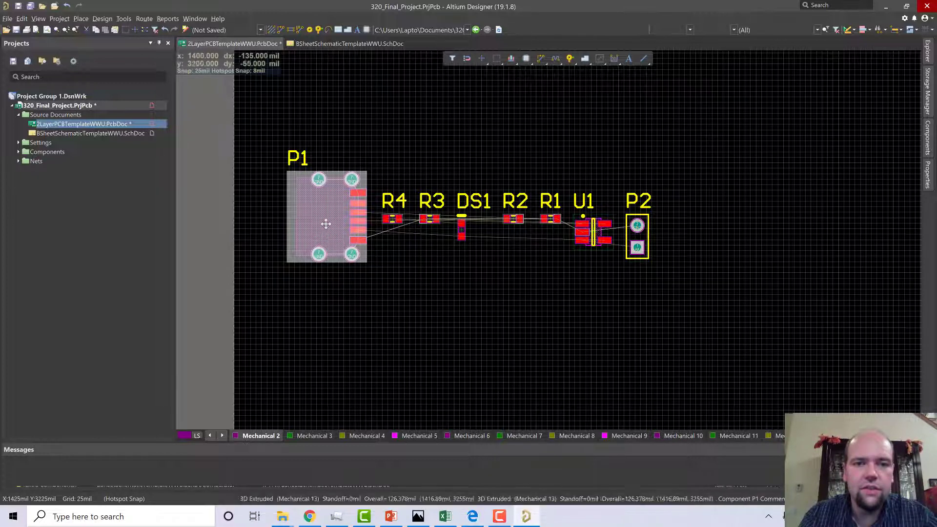
left_click_drag(324, 221, 352, 204)
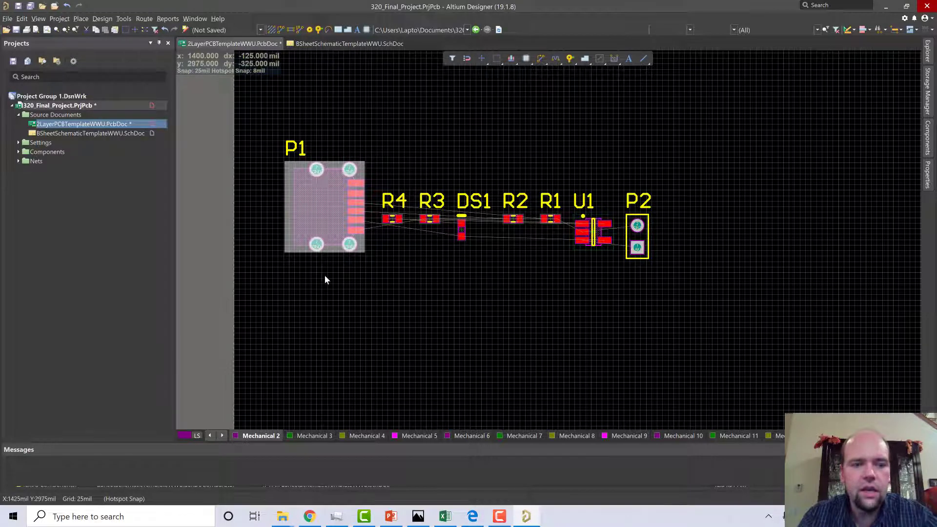
- Referring to the schematic, move R1 and R2 above the component row and shift R4, R3 and DS1 together below U1 and P2
double_click(113, 134)
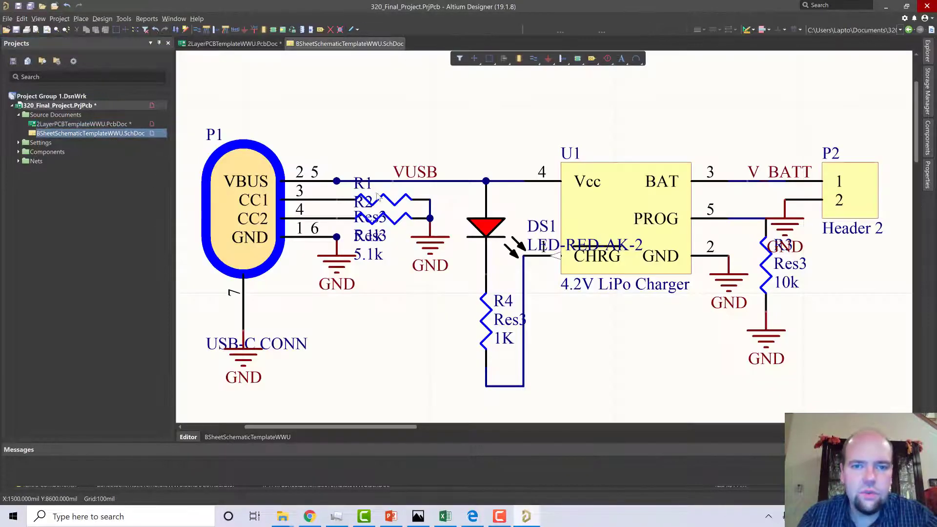
double_click(98, 125)
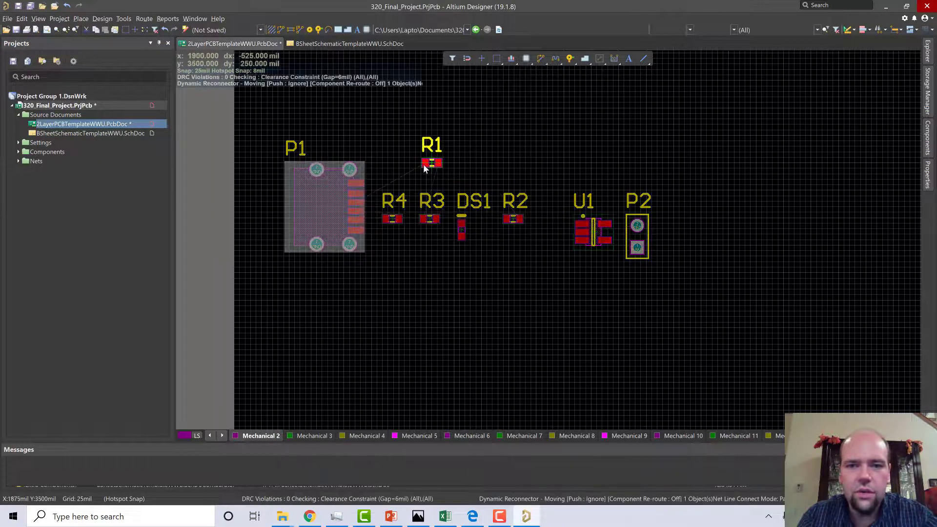
left_click(420, 163)
left_click(512, 219)
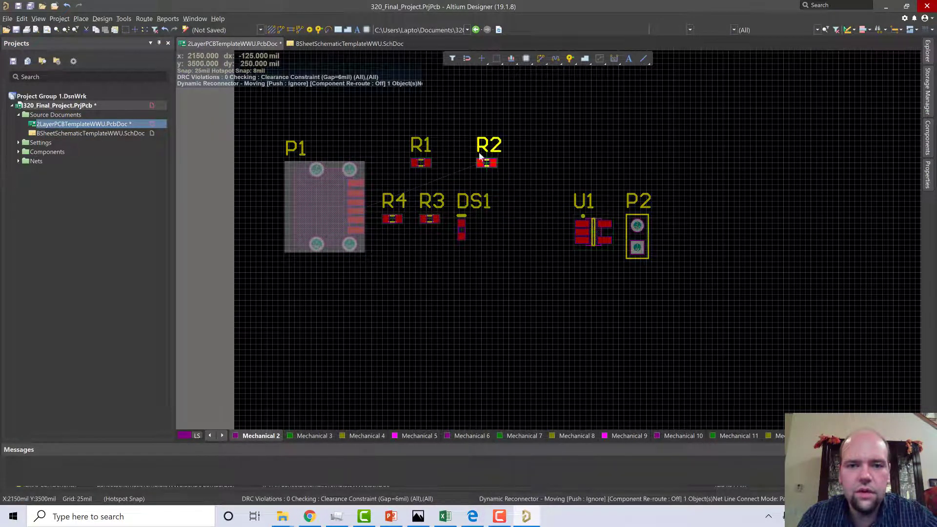
left_click(478, 151)
left_click_drag(513, 184, 371, 267)
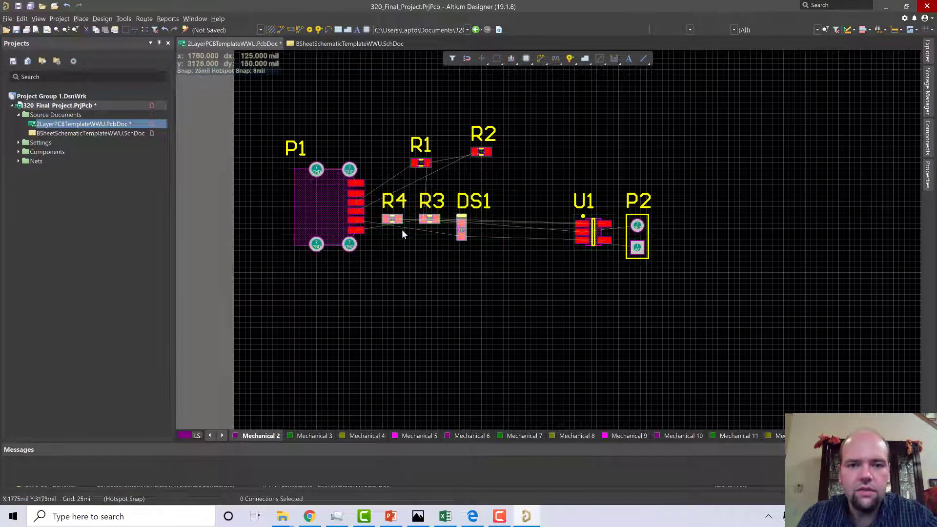
left_click_drag(401, 229, 580, 300)
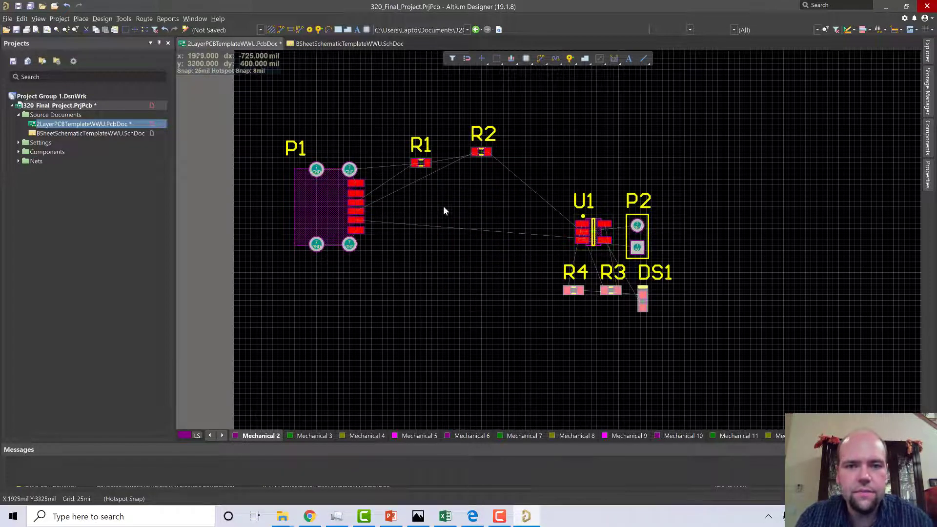
- Place R2 and R1 side by side to the right of P1's pads, rotated vertically with their GND pads facing down
scroll(438, 193, "up", 3, "ctrl")
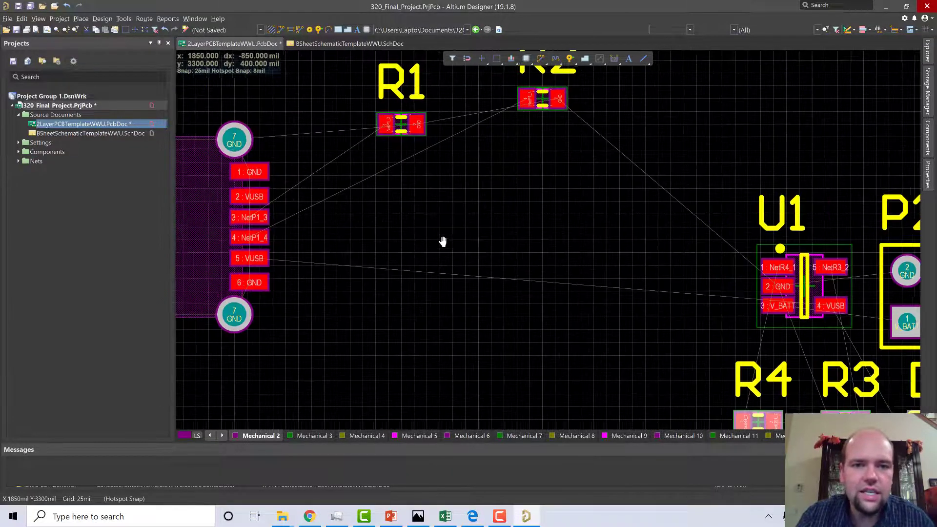
right_click_drag(443, 242, 519, 281)
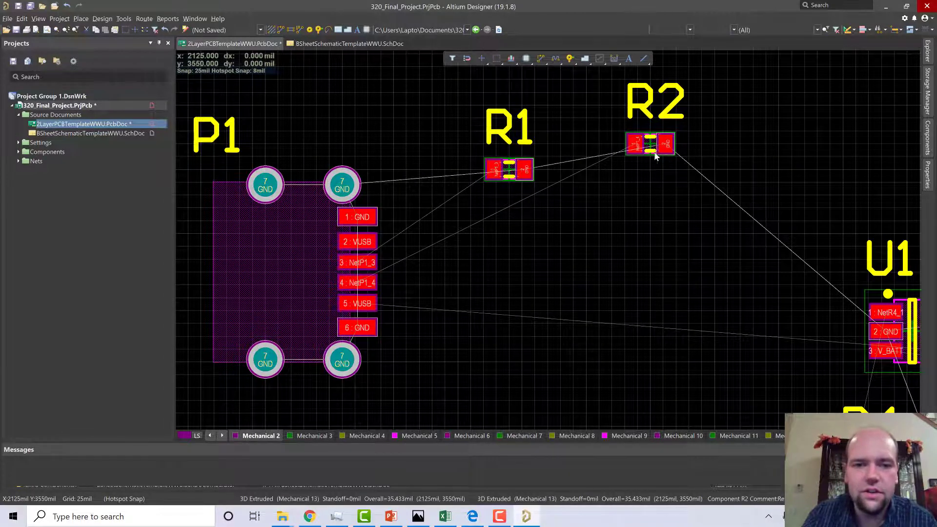
left_click_drag(651, 147, 431, 287)
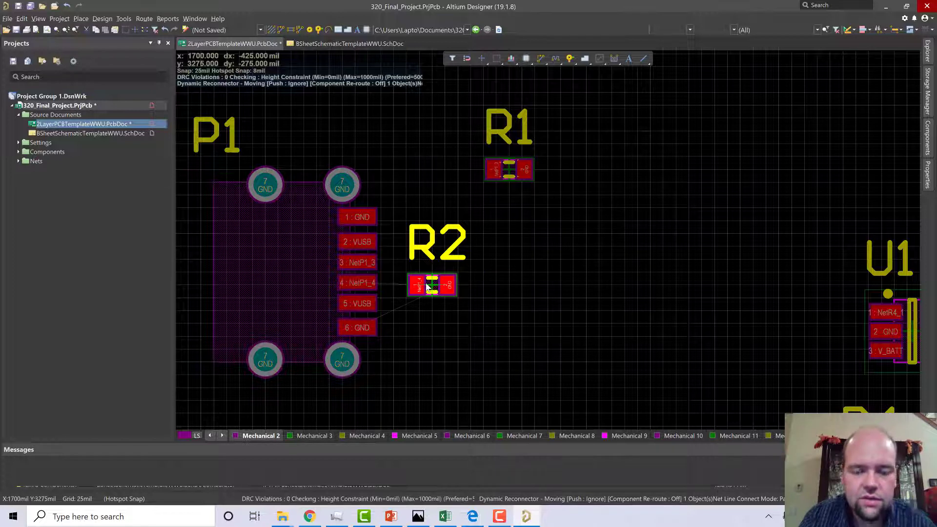
key("space")
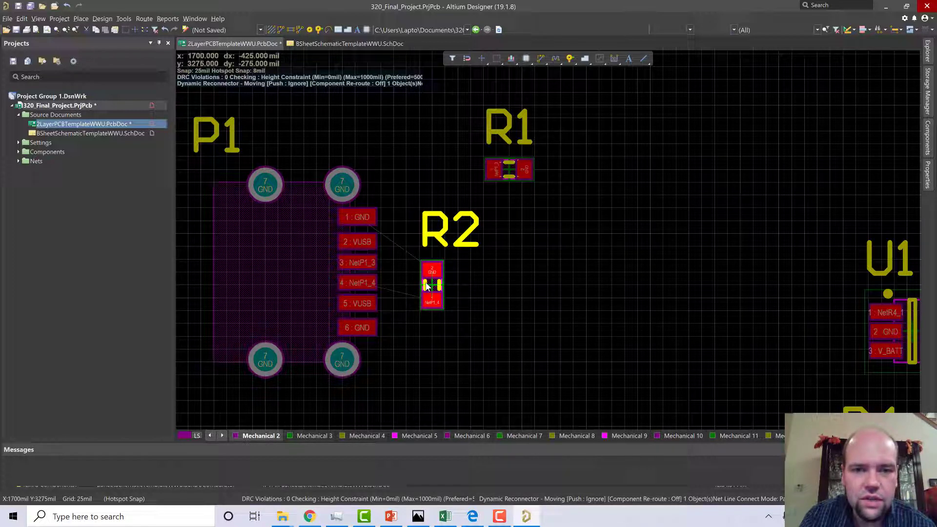
mouse_move(425, 287)
left_mouse_down()
mouse_move(412, 287)
mouse_move(418, 299)
left_mouse_up()
left_click_drag(509, 169, 471, 298)
key("space")
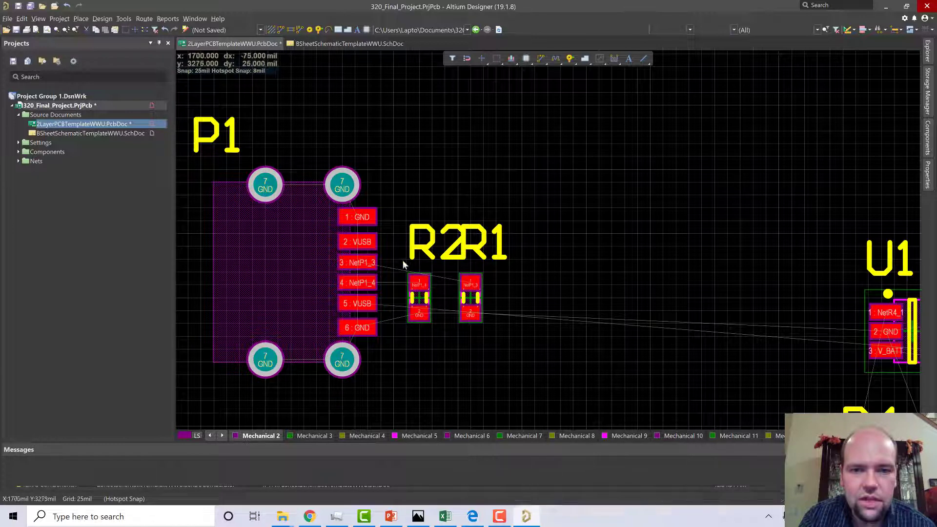
- Move U1 to the right of R1 and rotate it 180 degrees so its VUSB pad faces P1
key("shift")
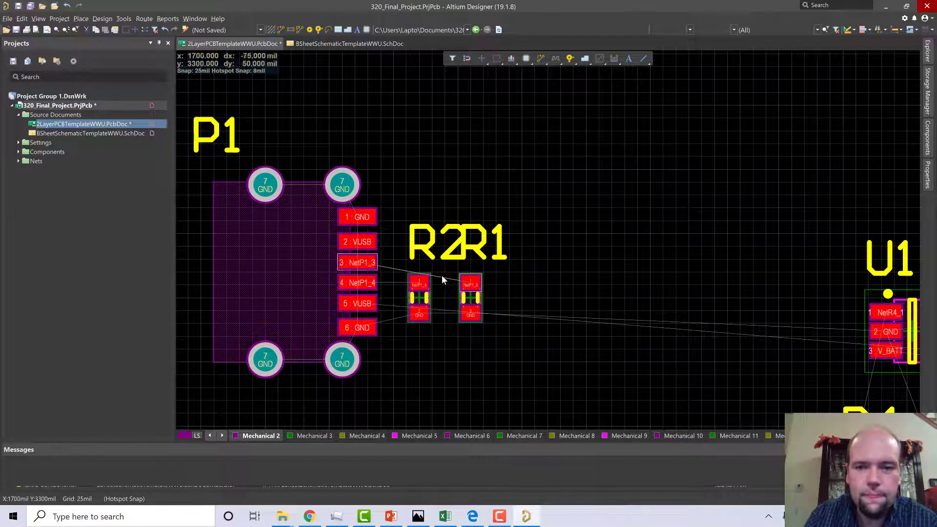
right_click_drag(772, 281, 657, 269)
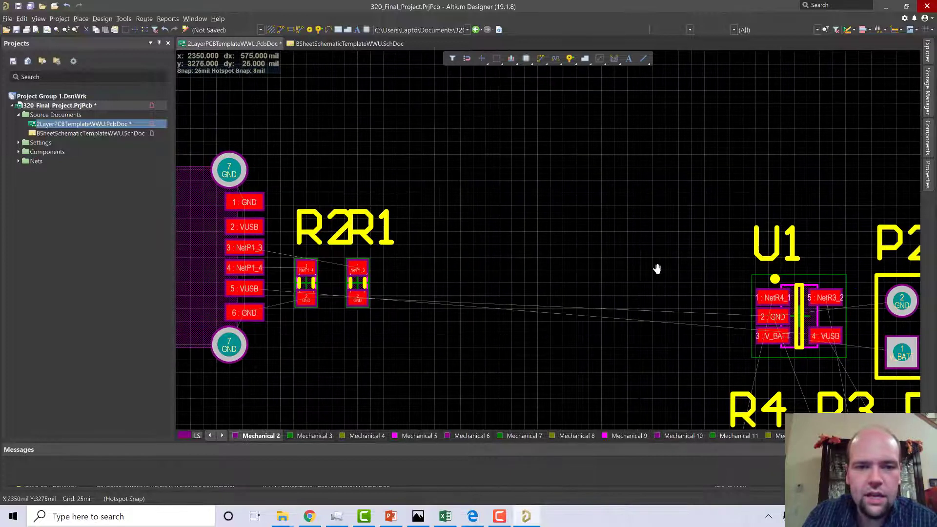
left_click_drag(761, 320, 521, 239)
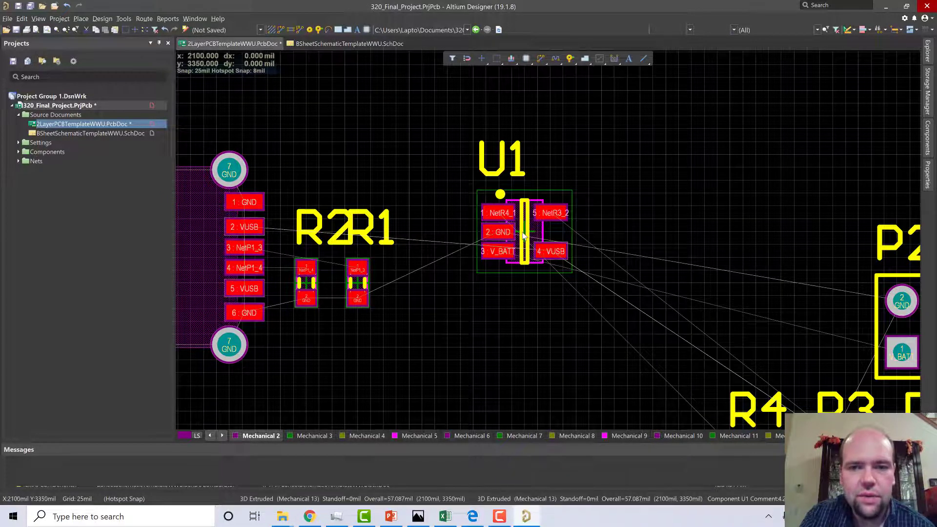
left_click_drag(506, 234, 459, 244)
key("space")
key("space")
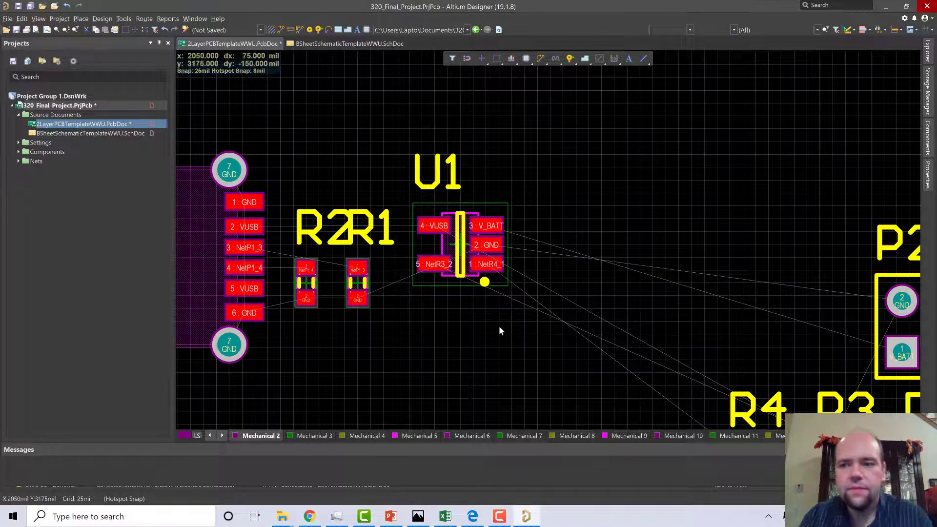
- Check the LED circuit in the schematic, and move DS1 on the board to below the left side of U1
right_click_drag(499, 326, 426, 250)
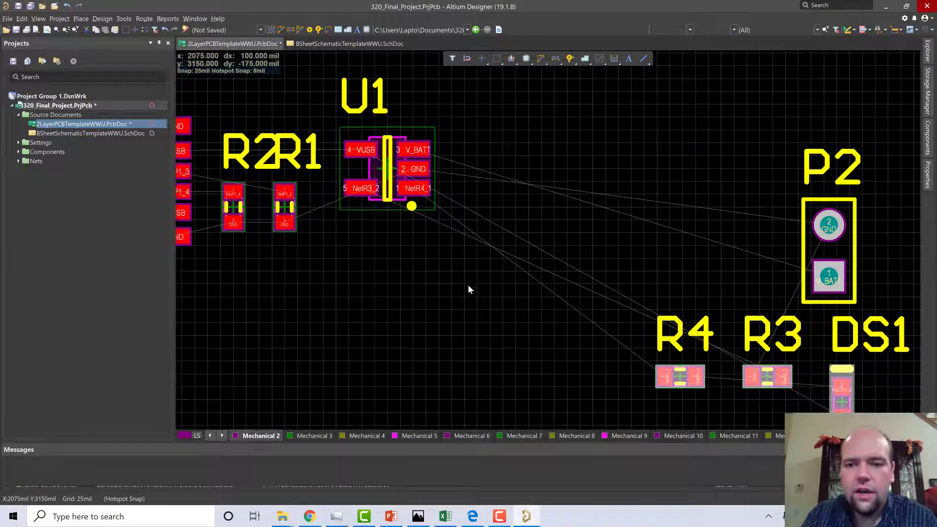
right_click_drag(471, 305, 542, 303)
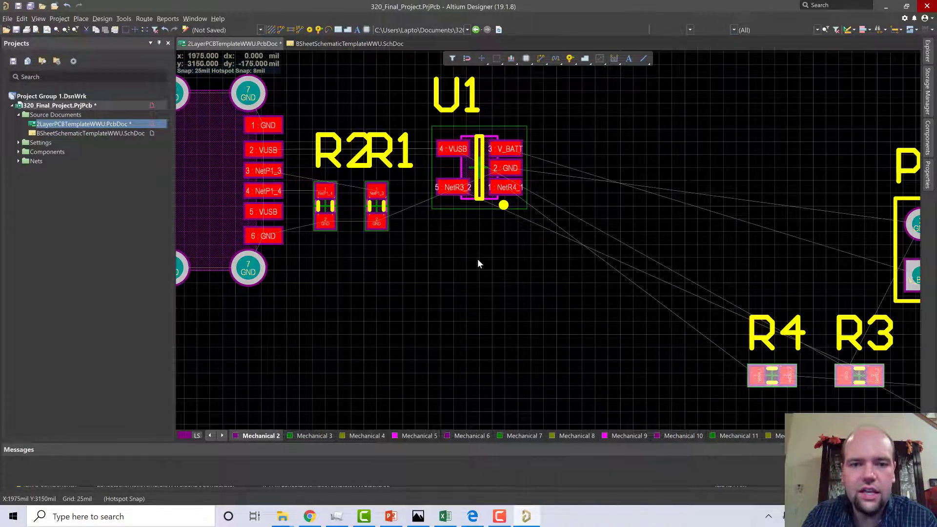
double_click(90, 133)
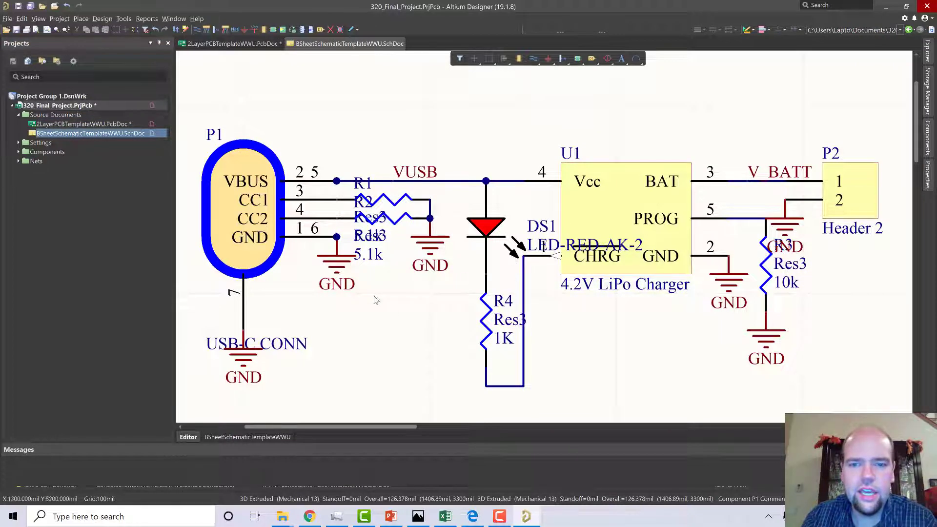
double_click(78, 124)
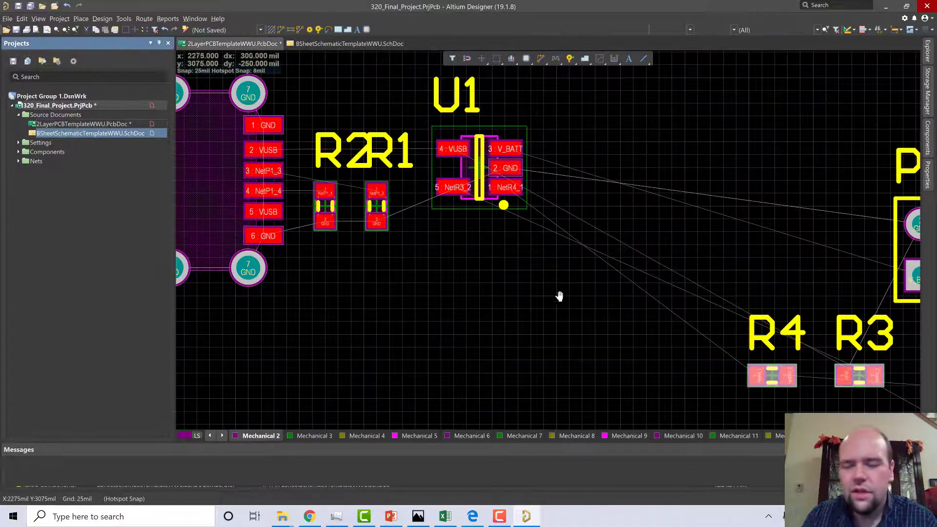
mouse_move(652, 371)
left_mouse_down()
mouse_move(473, 321)
mouse_move(639, 358)
left_mouse_up()
left_click_drag(630, 326, 532, 344)
left_click_drag(789, 376, 309, 298)
right_click_drag(508, 215, 649, 273)
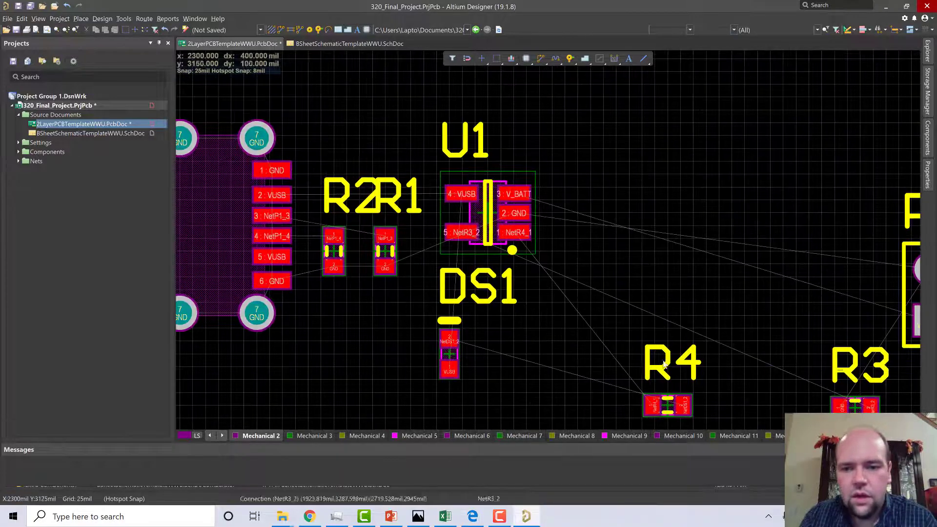
- Place R4 below U1, rotated vertically with its NetR4_1 pad facing up, and shift DS1 slightly to the left
left_click_drag(667, 398, 518, 303)
key("space")
key("space")
key("space")
right_click_drag(568, 305, 577, 346)
left_click_drag(461, 386, 429, 367)
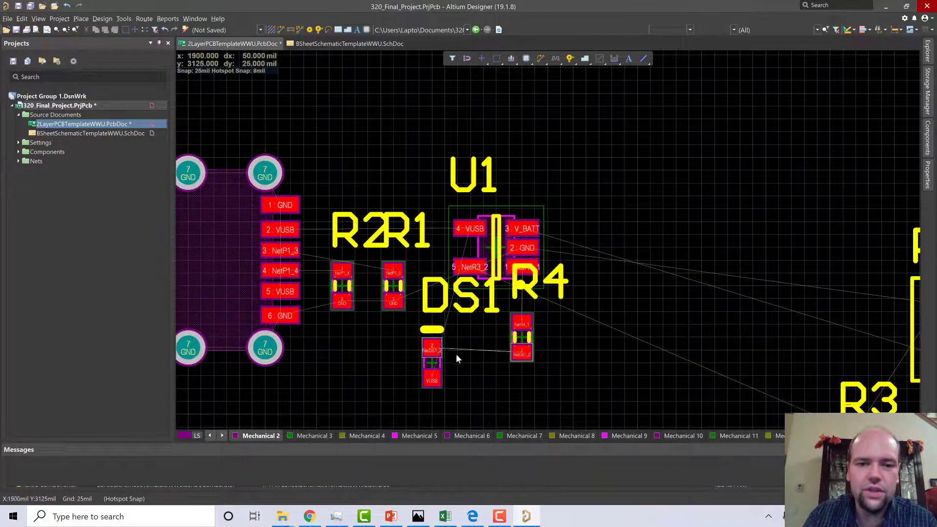
right_click_drag(461, 361, 565, 352)
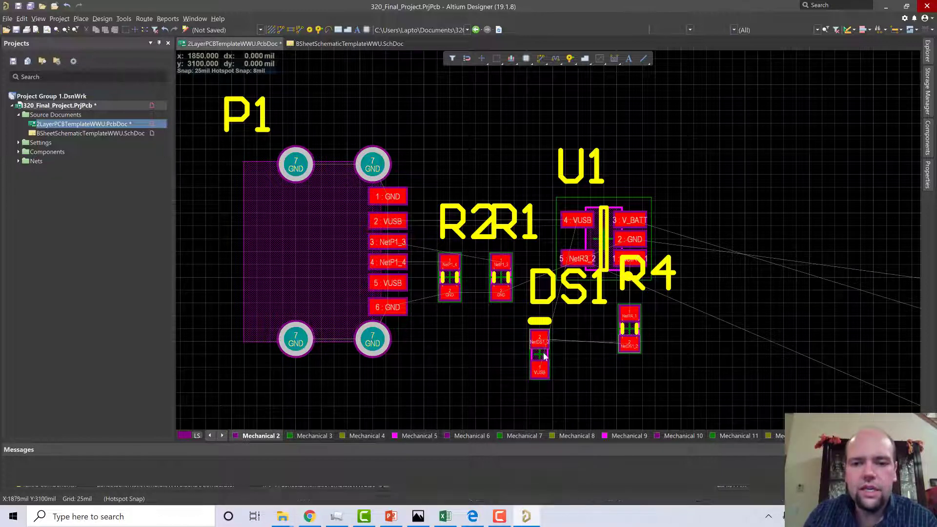
- Move DS1 slightly down and left to X 1800, Y 3075 mil, and flip it to the bottom side of the board
left_click_drag(539, 356, 520, 373)
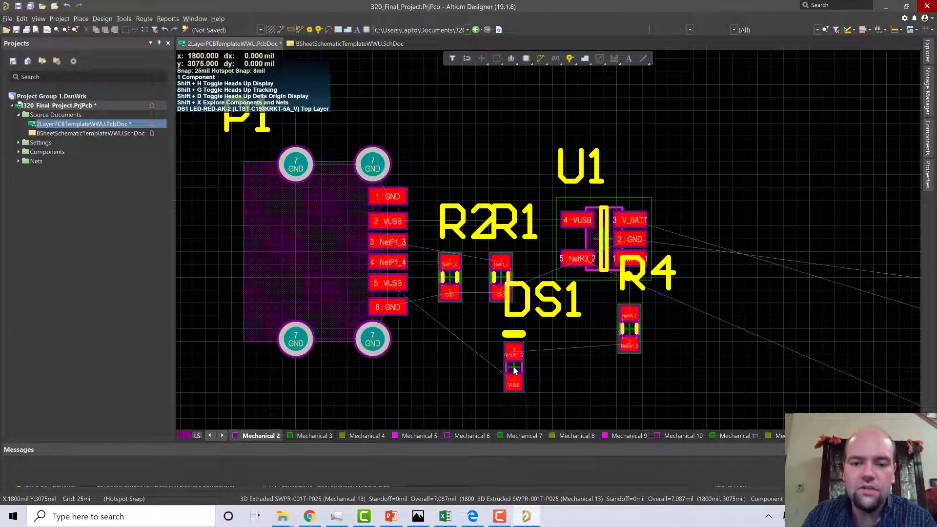
left_click(516, 369)
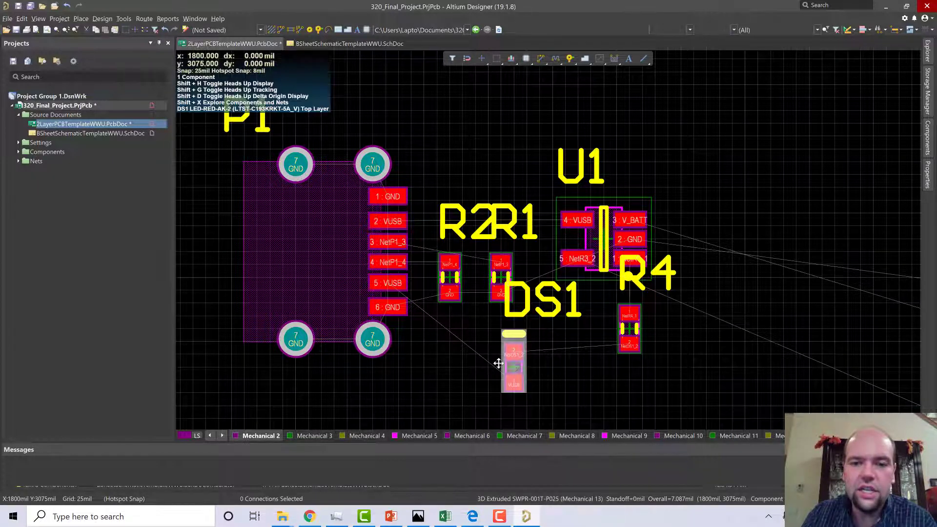
left_click(22, 19)
mouse_move(114, 181)
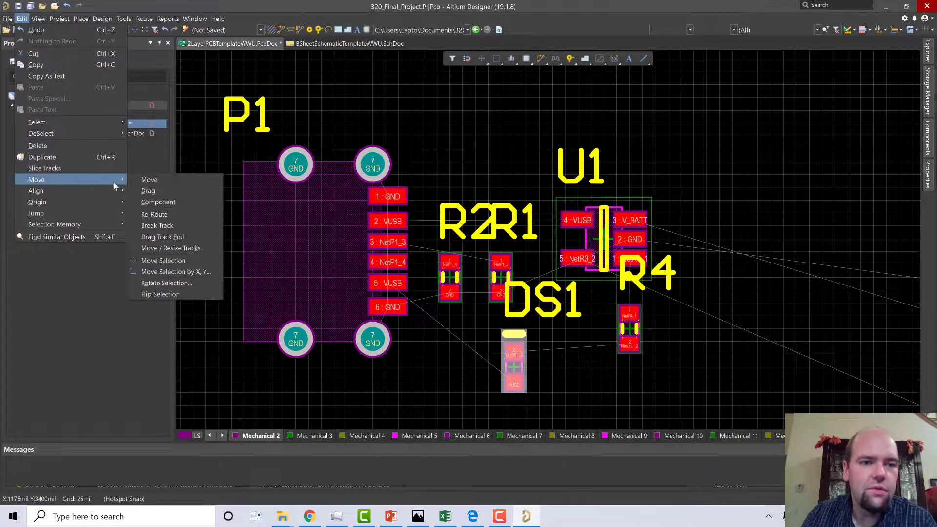
left_click(145, 295)
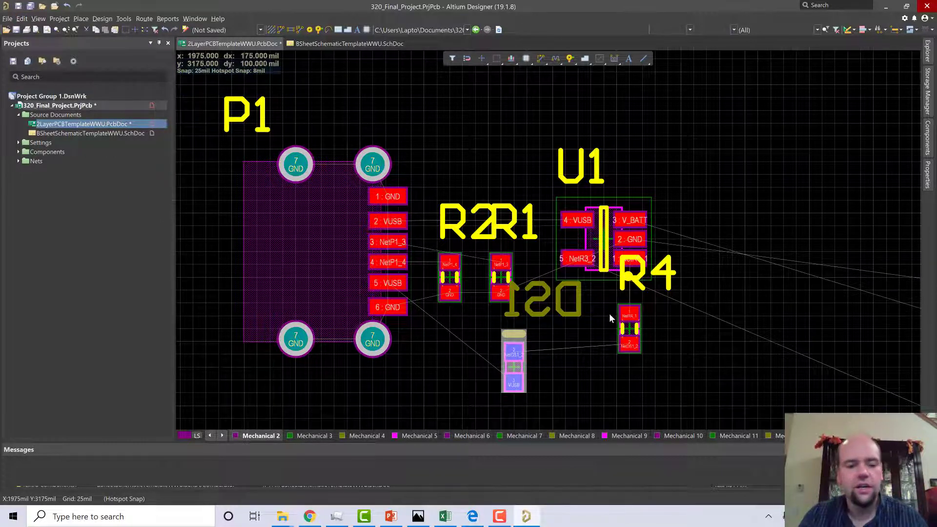
- Examine the component placement in the 3D board view from several angles, and return to the 2D layout
scroll(610, 317, "down", 1, "ctrl")
scroll(609, 313, "down", 1, "ctrl")
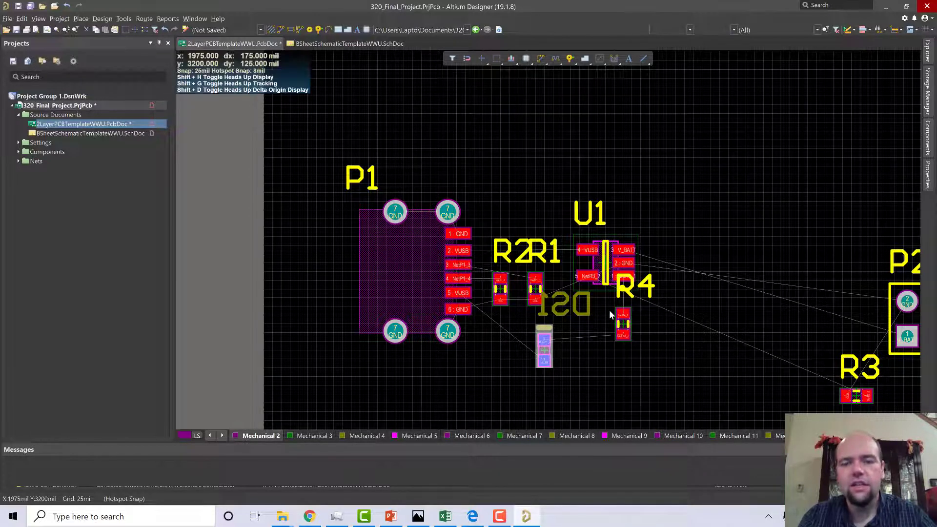
key("3")
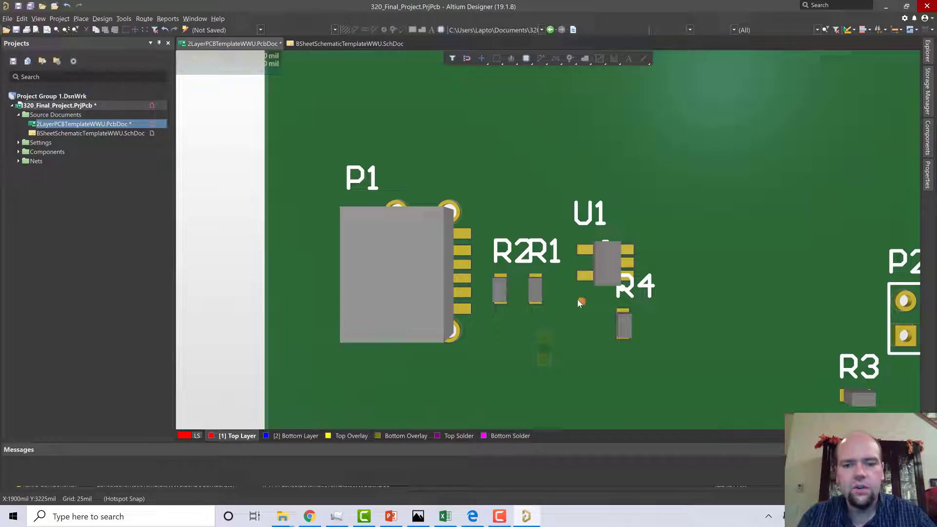
right_click_drag(596, 348, 388, 328)
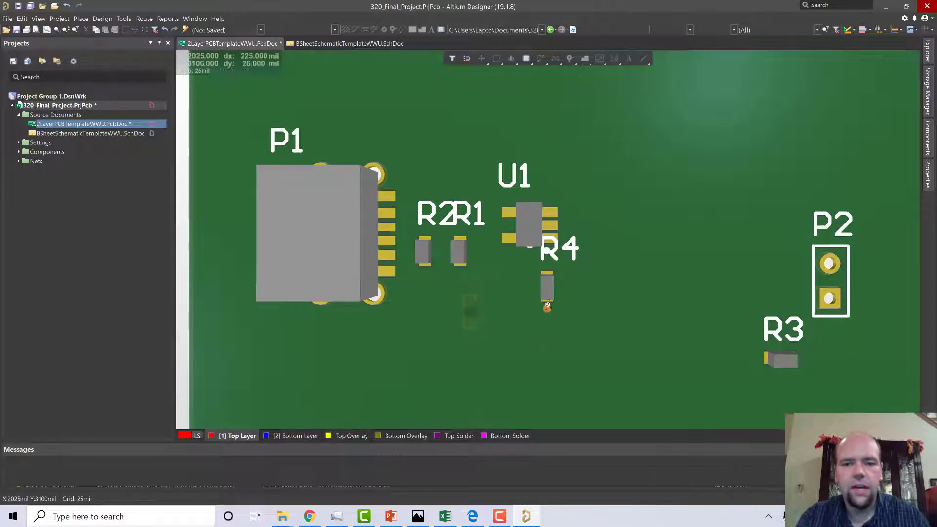
scroll(546, 307, "up", 3, "ctrl")
scroll(547, 306, "down", 5, "ctrl")
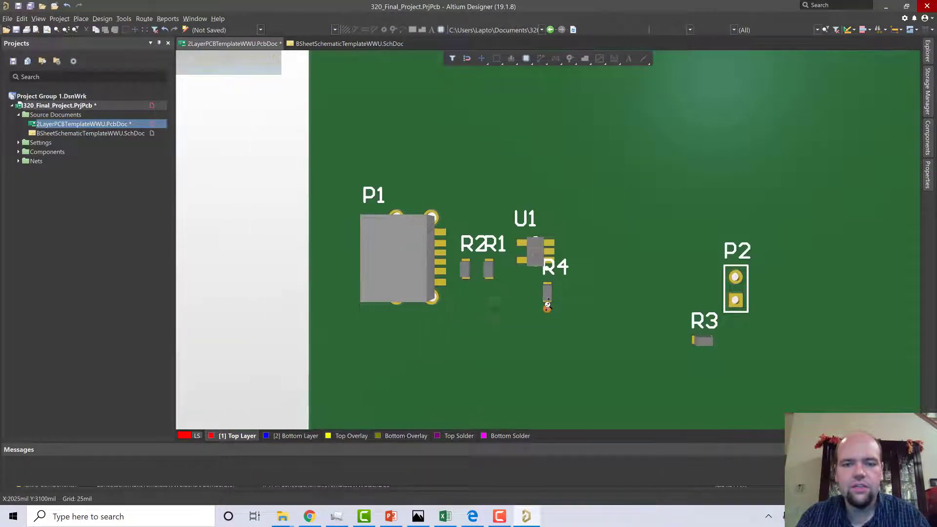
scroll(547, 306, "up", 2, "ctrl")
left_click_drag(547, 303, 547, 304)
mouse_move(540, 317)
right_mouse_down("shift")
mouse_move(508, 299)
mouse_move(548, 305)
mouse_move(535, 335)
mouse_move(525, 335)
mouse_move(539, 378)
mouse_move(525, 215)
mouse_move(566, 5)
mouse_move(531, 347)
mouse_move(464, 310)
mouse_move(490, 305)
right_mouse_up("shift")
right_click_drag(644, 261, 659, 309, "shift")
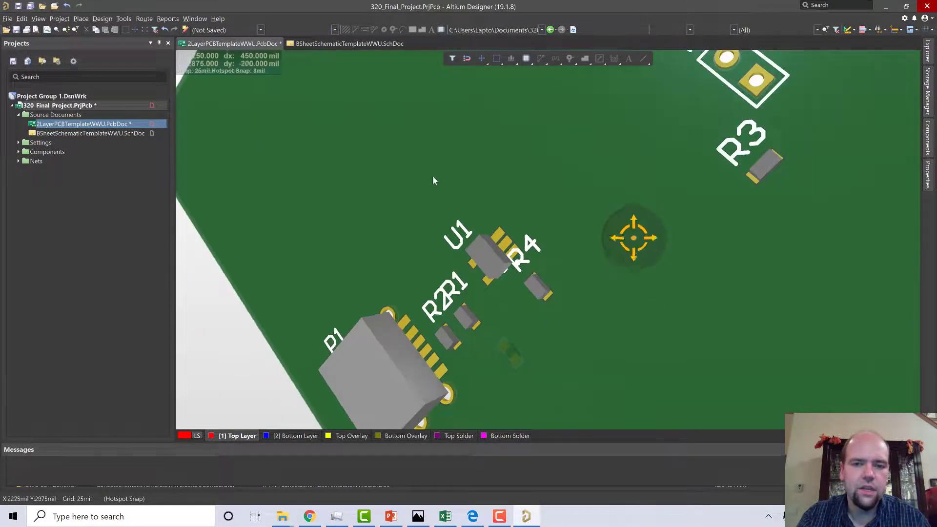
mouse_move(432, 182)
right_mouse_down()
mouse_move(745, 273)
mouse_move(735, 440)
mouse_move(674, 390)
mouse_move(683, 317)
mouse_move(708, 177)
mouse_move(777, 127)
mouse_move(766, 171)
mouse_move(642, 211)
mouse_move(619, 201)
right_mouse_up()
key("2")
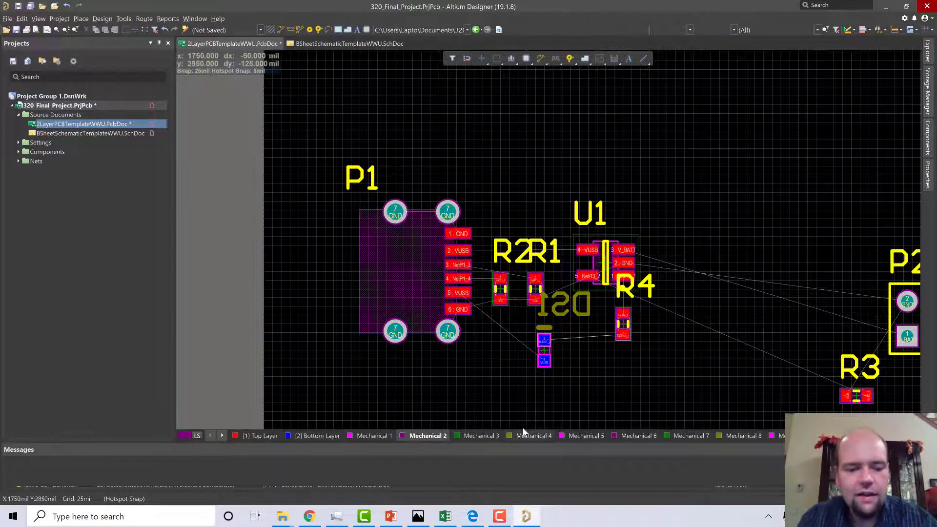
- Move bottom-side LED DS1 under the body of connector P1, at X 1350, Y 3300 mil
scroll(548, 336, "up", 5, "ctrl")
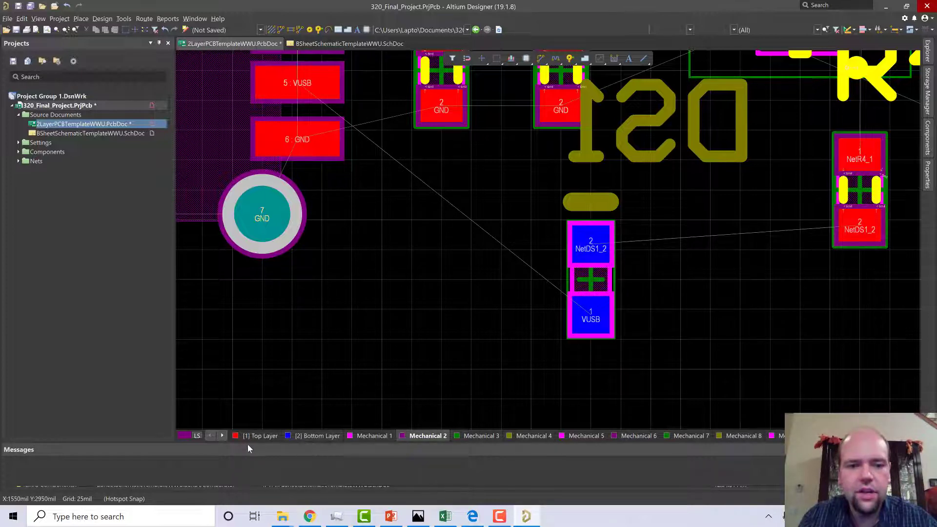
scroll(431, 309, "down", 3, "ctrl")
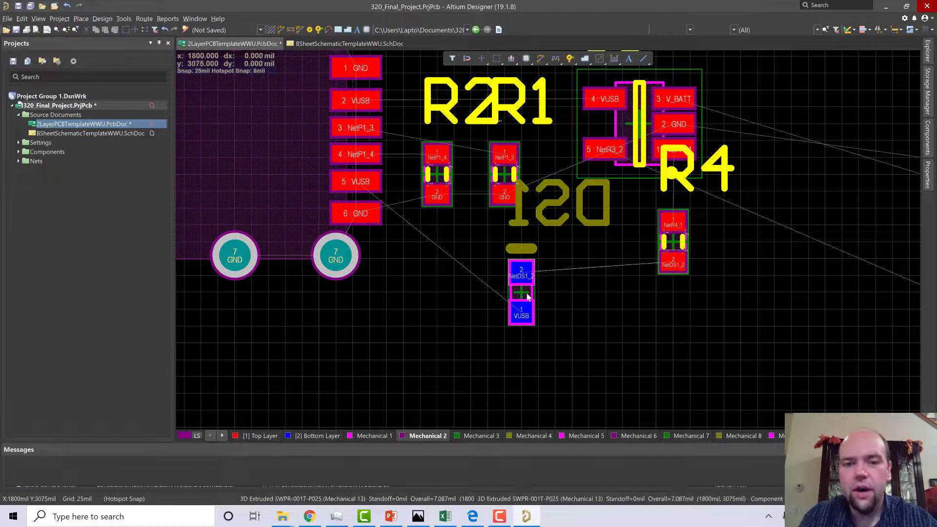
left_click_drag(513, 296, 241, 151)
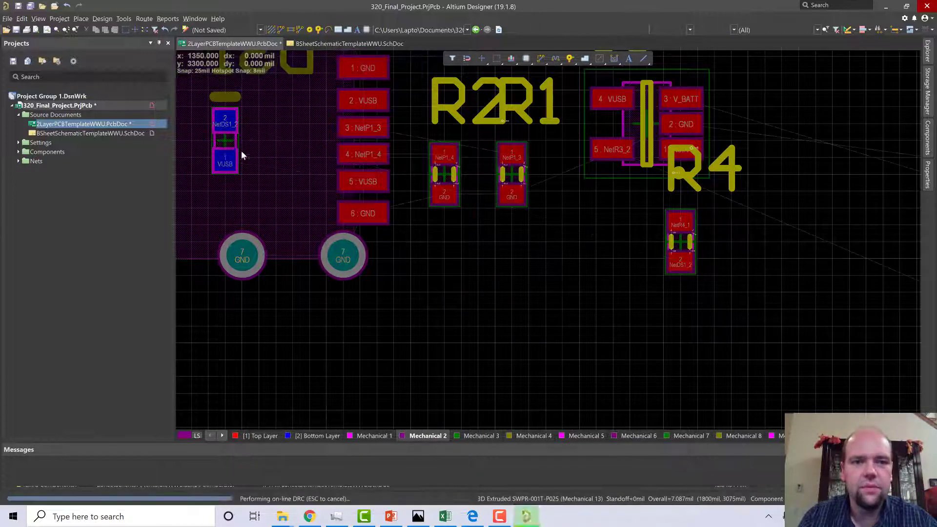
scroll(300, 223, "down", 4, "ctrl")
right_click_drag(373, 301, 458, 395)
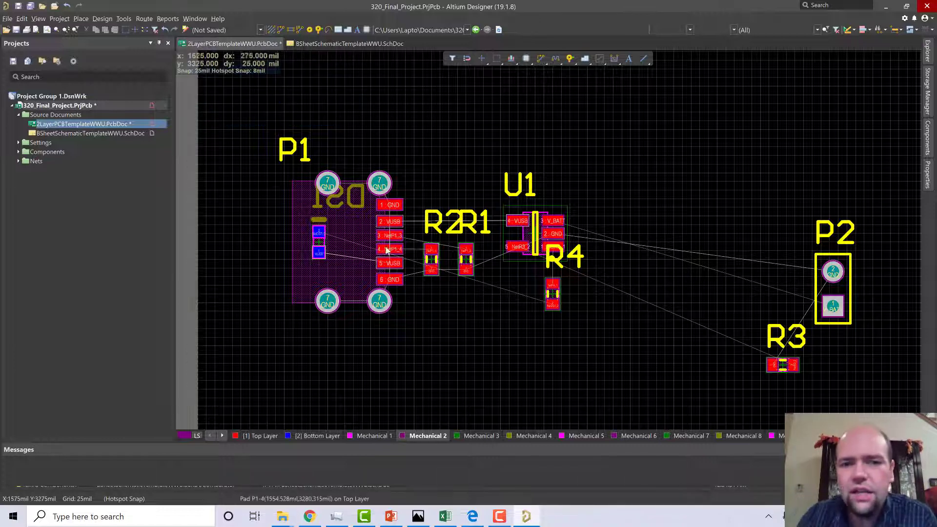
left_click_drag(321, 244, 322, 247)
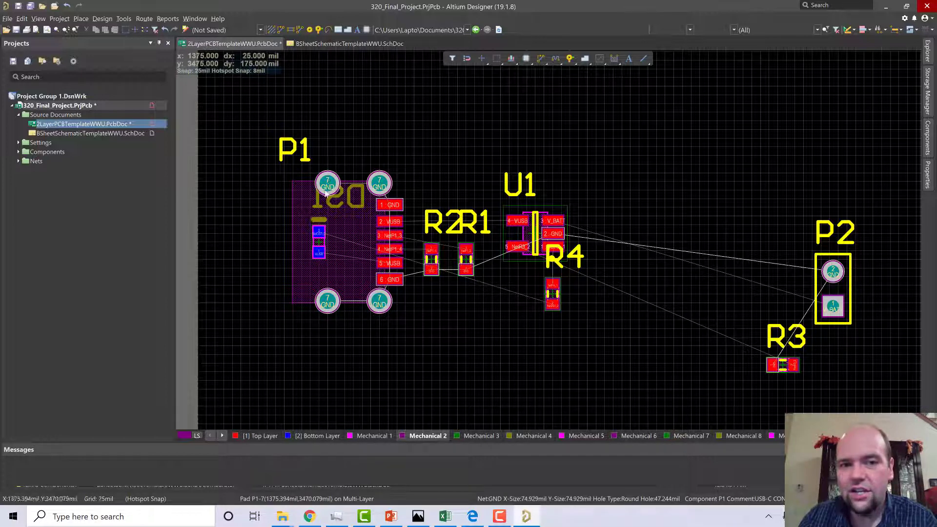
- Try DS1 over P1's upper-left GND mounting pad, and move it back to the middle of P1's body
mouse_move(328, 192)
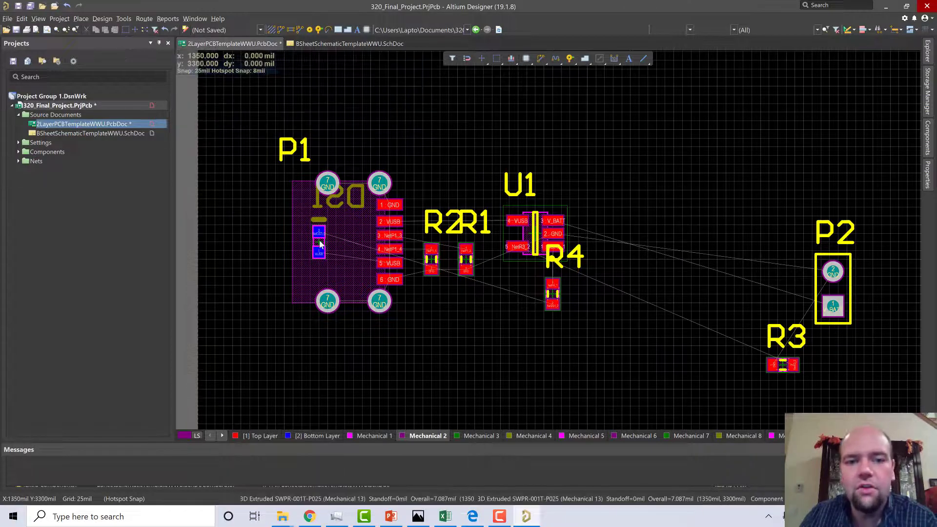
left_click_drag(320, 235, 328, 203)
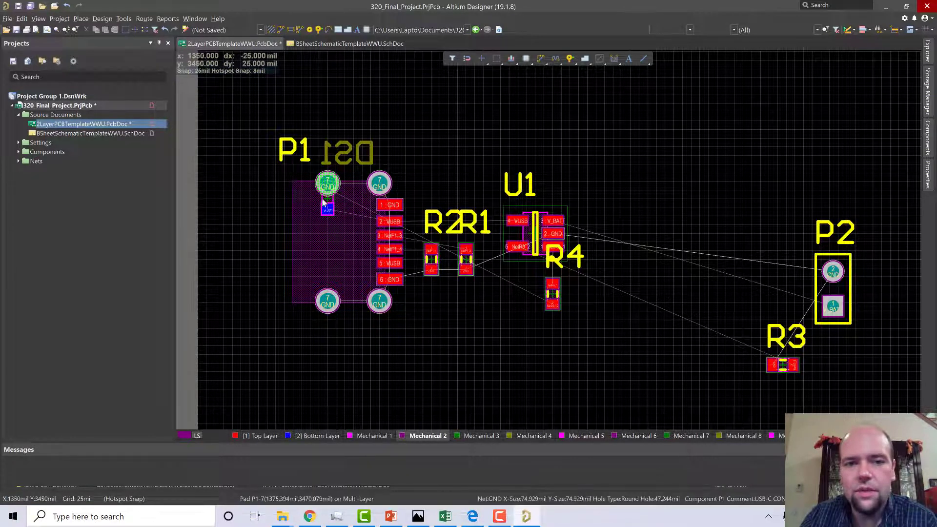
left_click_drag(326, 207, 318, 249)
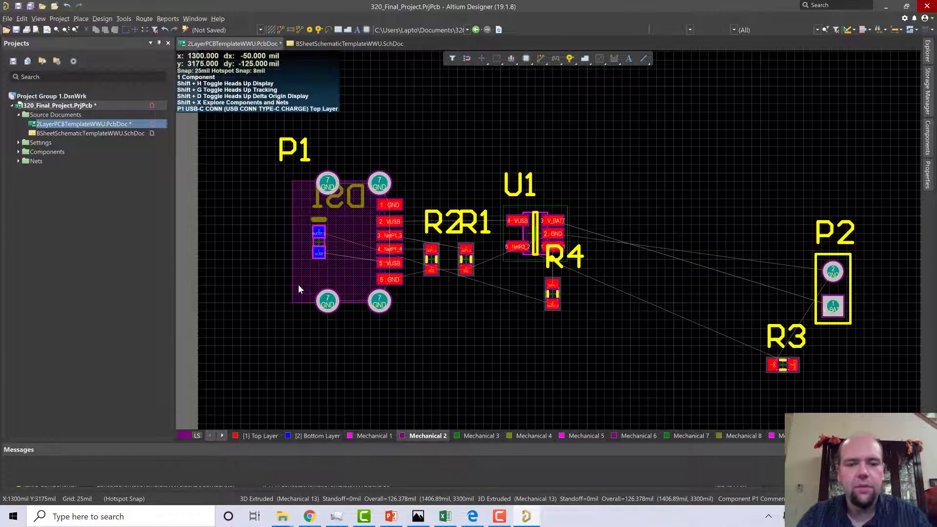
- Examine the placement of DS1, P1 and the other parts in the 3D view from both board sides, and return to the 2D layout
key("3")
right_click_drag(492, 356, 668, 148, "shift")
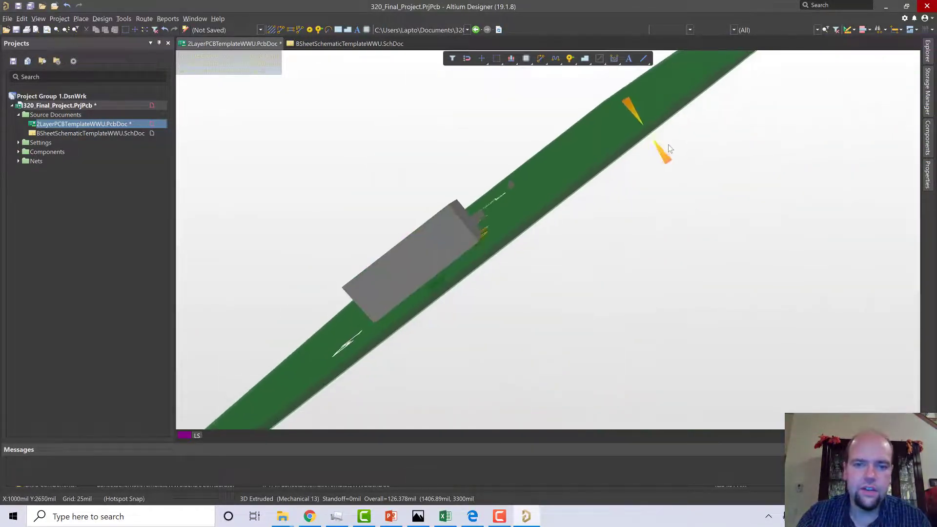
key("shift")
right_click_drag(445, 226, 564, 171, "shift")
key("shift")
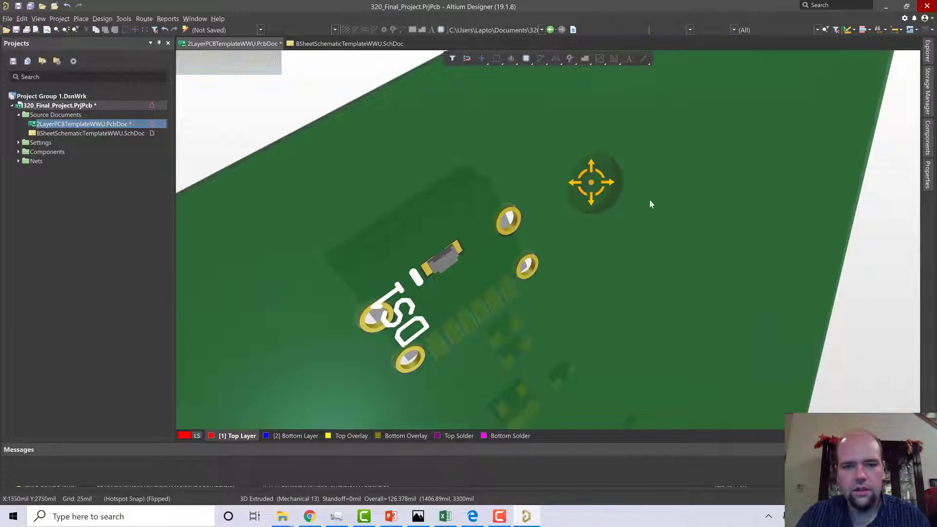
right_click_drag(650, 203, 577, 100, "shift")
right_click(599, 58)
right_click_drag(490, 211, 768, 217, "shift")
right_click(502, 203)
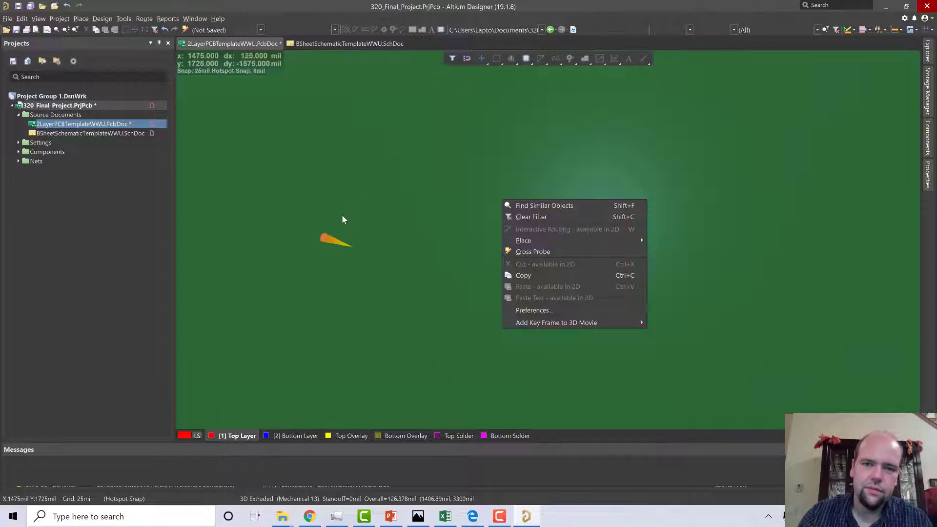
left_click(364, 182)
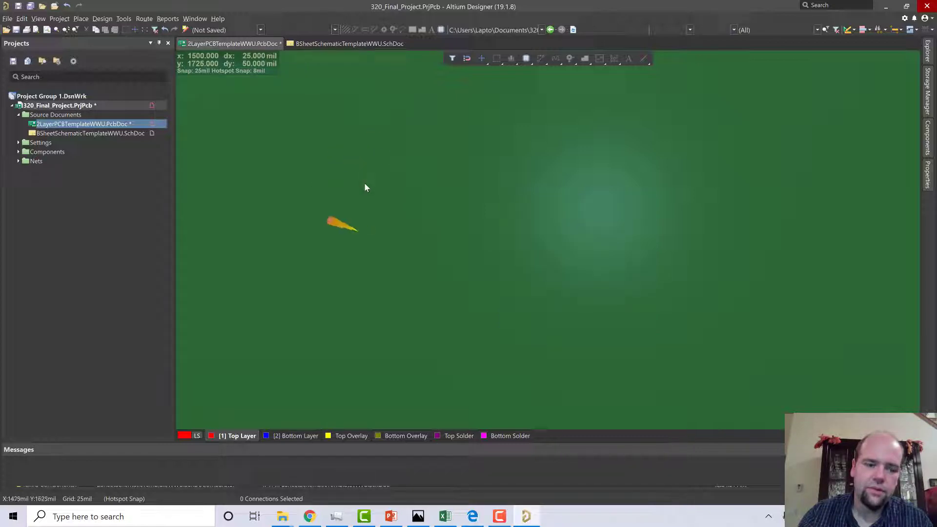
scroll(365, 188, "down", 5, "ctrl")
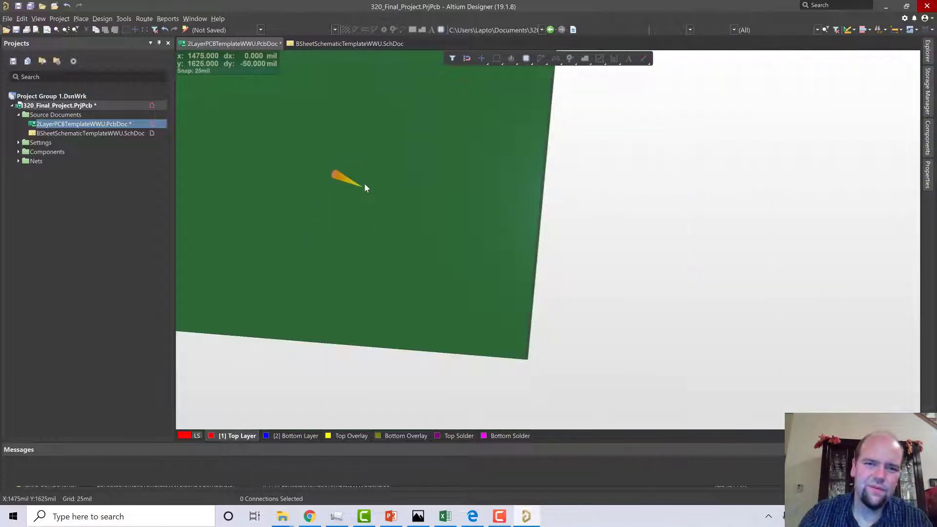
right_click_drag(379, 228, 454, 158)
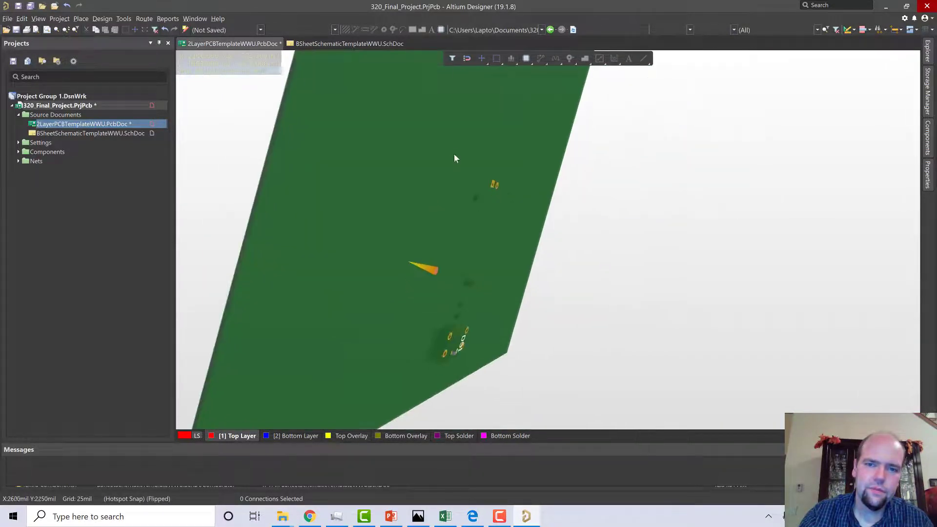
mouse_move(534, 171)
right_mouse_down("shift")
mouse_move(651, 341)
mouse_move(493, 364)
mouse_move(579, 242)
mouse_move(767, 215)
mouse_move(487, 433)
mouse_move(381, 247)
mouse_move(571, 247)
mouse_move(335, 203)
mouse_move(595, 190)
mouse_move(699, 198)
mouse_move(319, 254)
mouse_move(320, 232)
mouse_move(234, 224)
right_mouse_up("shift")
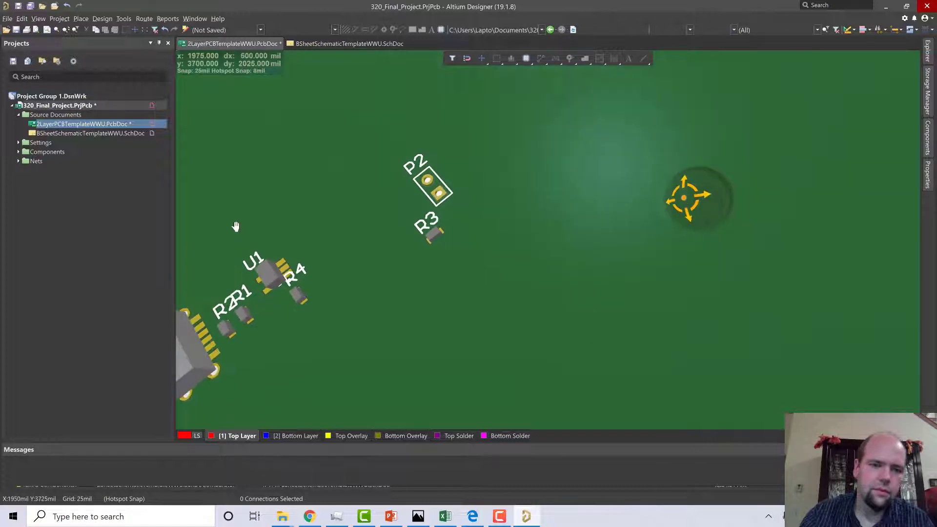
mouse_move(304, 330)
right_mouse_down()
mouse_move(303, 310)
mouse_move(495, 223)
right_mouse_up()
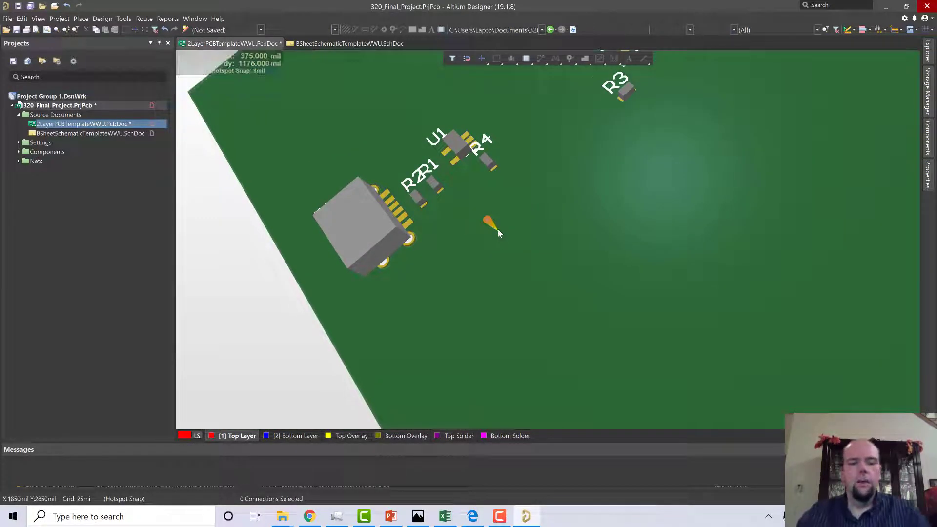
key("2")
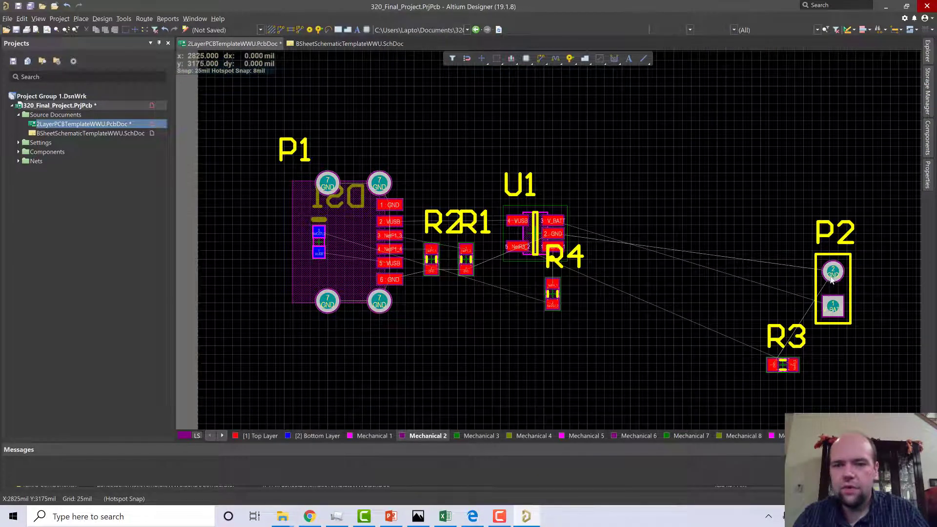
- Move header P2 close beside U1's V_BATT and GND pads, rotated 180 degrees so its pad 1 is on top
left_click_drag(832, 278, 648, 225)
key("space")
key("space")
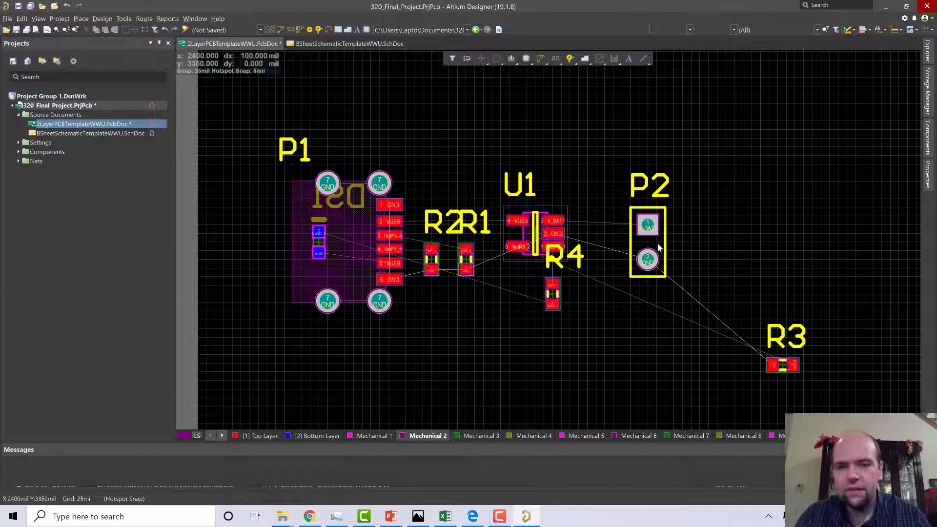
left_click_drag(648, 226, 629, 221)
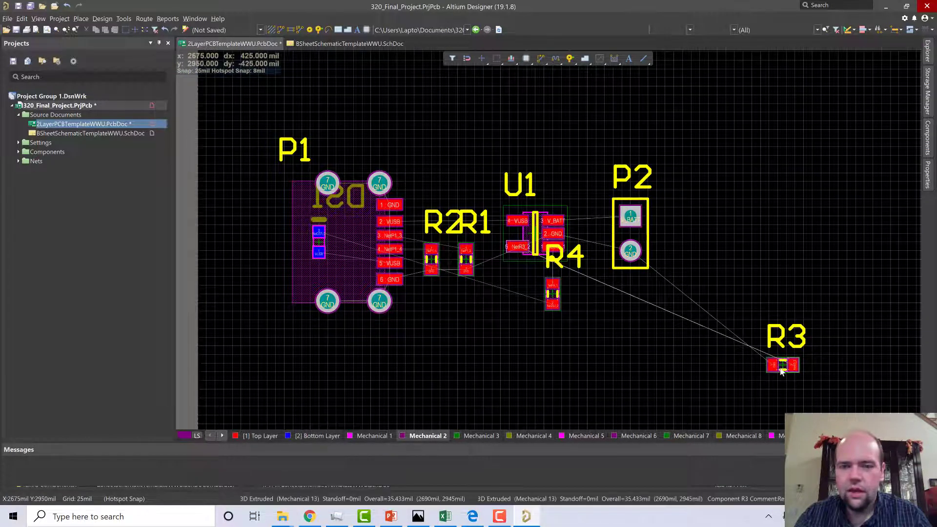
- Place R3 horizontally below U1 and left of R4, at X 1900, Y 3150 mil, and check its connections in the schematic
left_click_drag(762, 366, 507, 295)
key("space")
key("space")
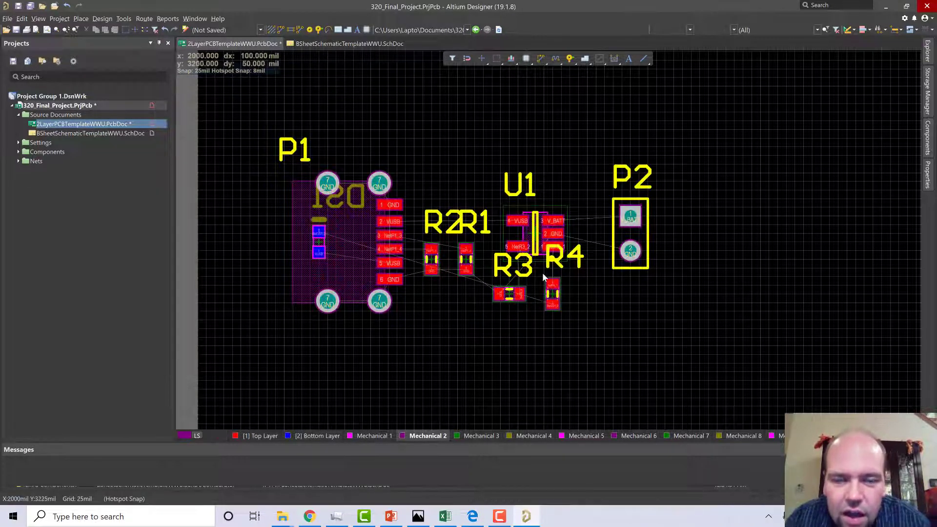
left_click(90, 133)
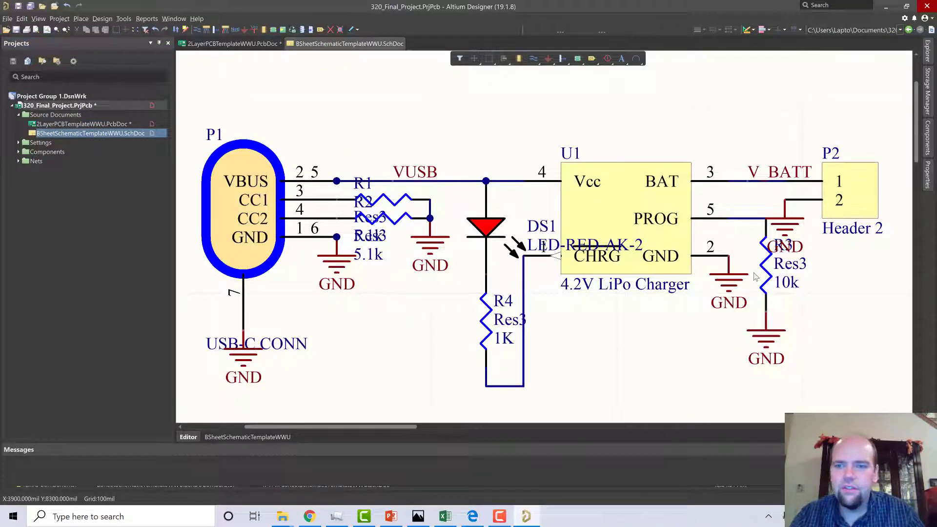
left_click(107, 124)
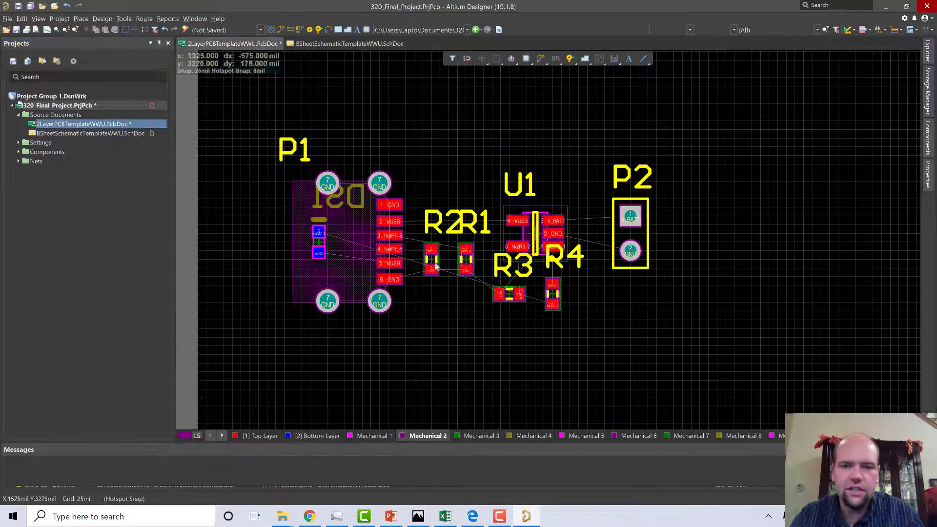
- Rotate R3 to vertical beside R4, with its NetR3_2 pad facing U1 and its GND pad at the bottom
scroll(493, 303, "up", 5, "ctrl")
scroll(496, 311, "up", 1, "ctrl")
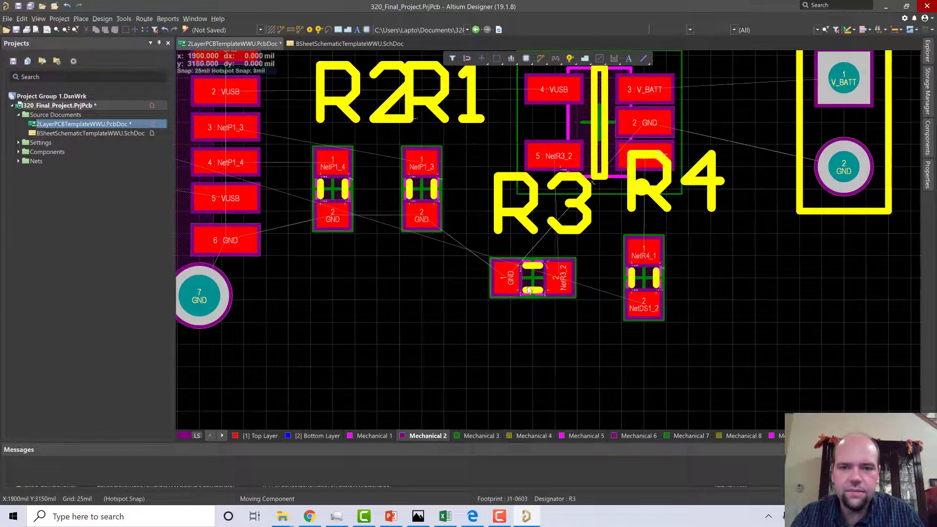
left_click_drag(523, 285, 550, 270)
scroll(502, 273, "up", 2, "ctrl")
key("space")
scroll(551, 269, "down", 1, "ctrl")
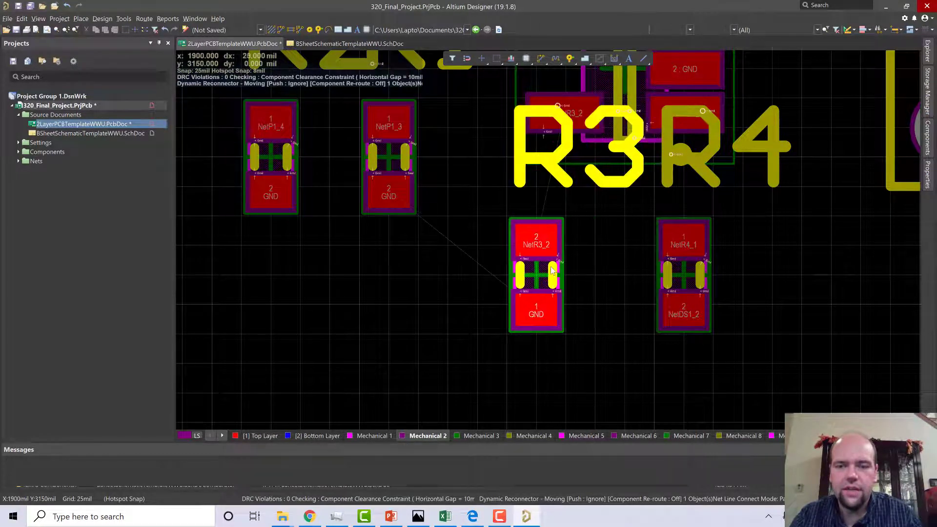
scroll(614, 255, "down", 2, "ctrl")
scroll(610, 262, "down", 1, "ctrl")
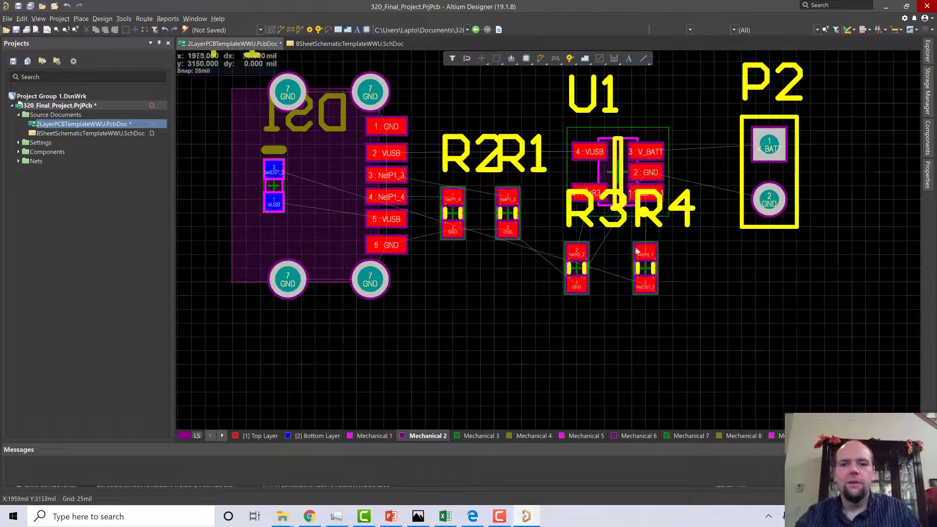
- Move the R3 and R4 designators below their resistors, and shift P2 50 mil closer to U1
left_click(591, 222)
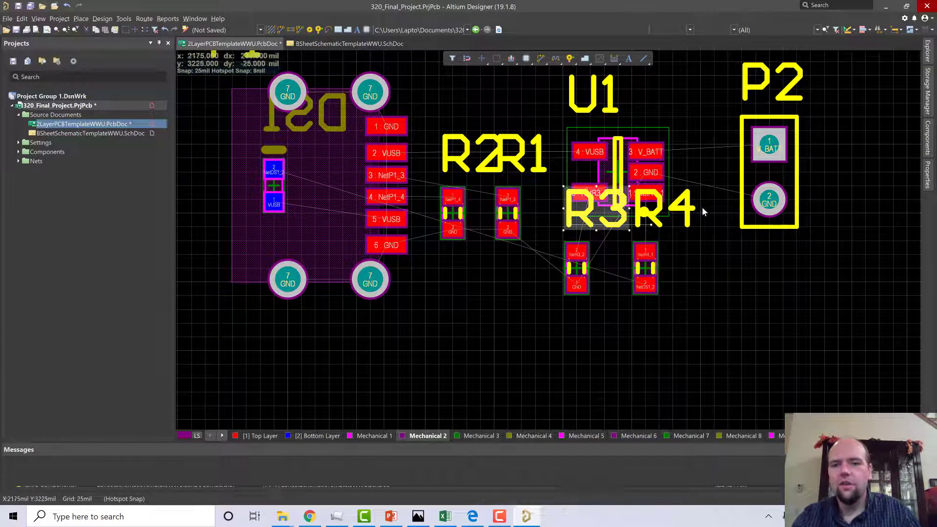
left_click_drag(583, 217, 547, 332)
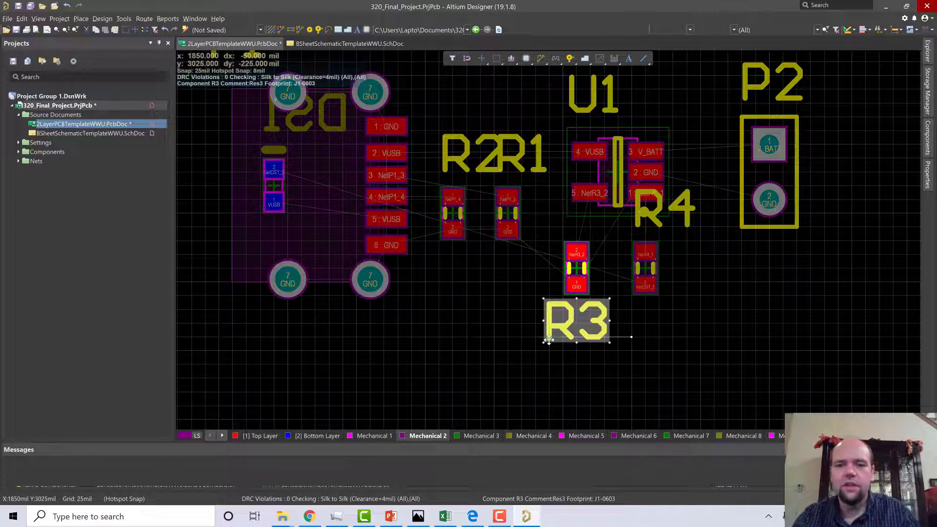
left_click_drag(648, 267, 628, 344)
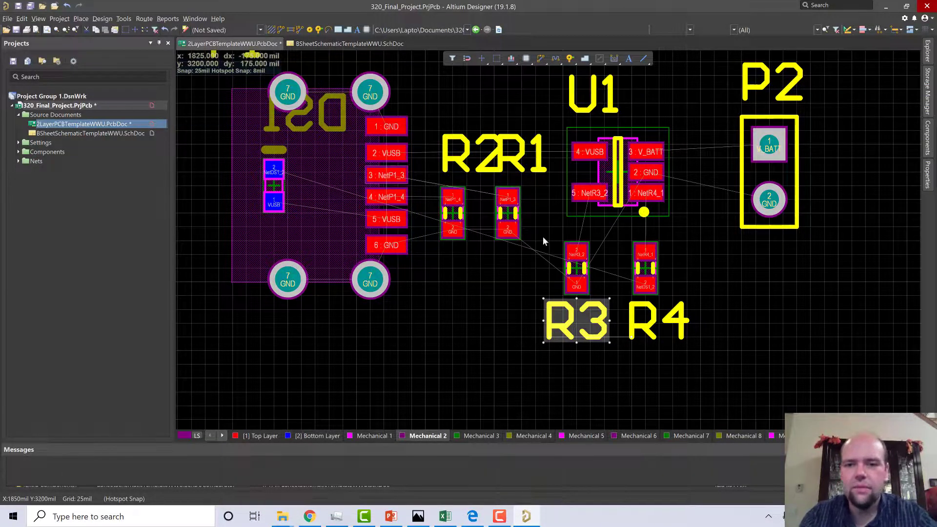
left_click_drag(778, 149, 750, 149)
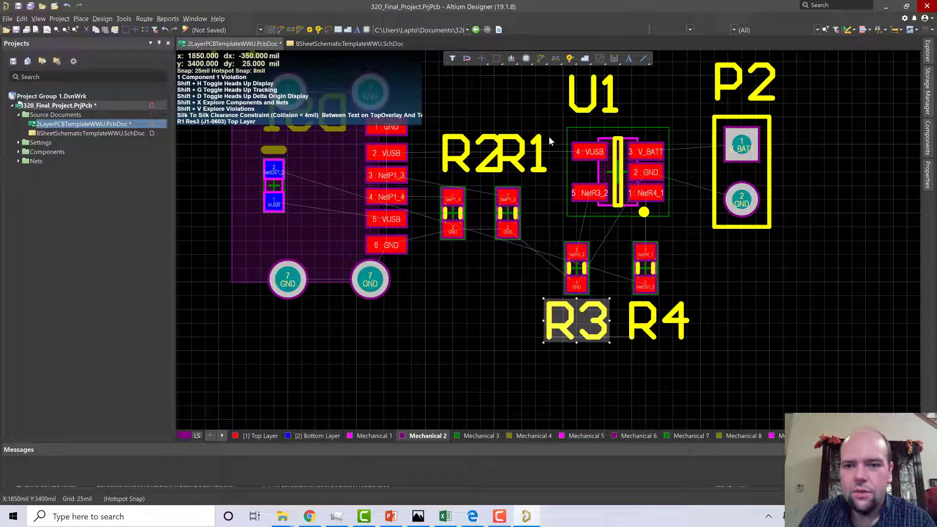
- Route a 28 mil wide GND track on the Top Layer between P1's two lower mounting pads
left_click(281, 30)
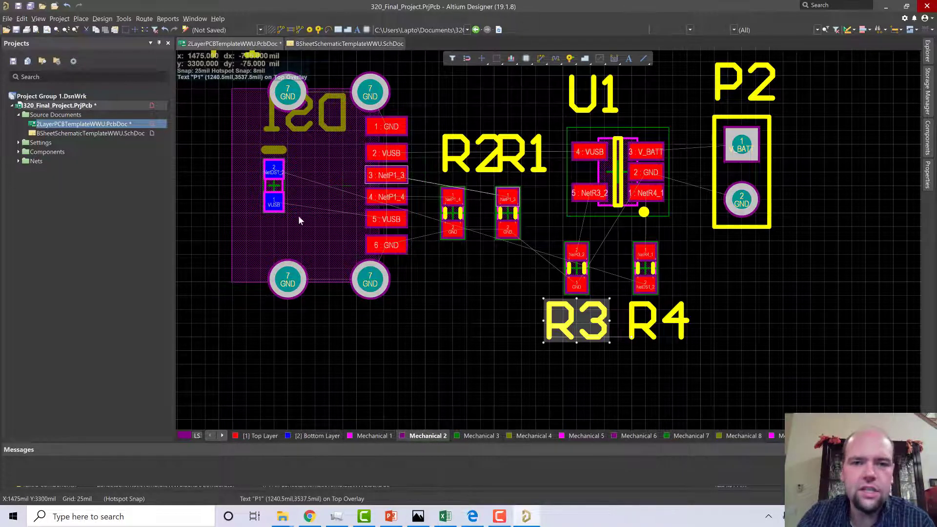
left_click(290, 286)
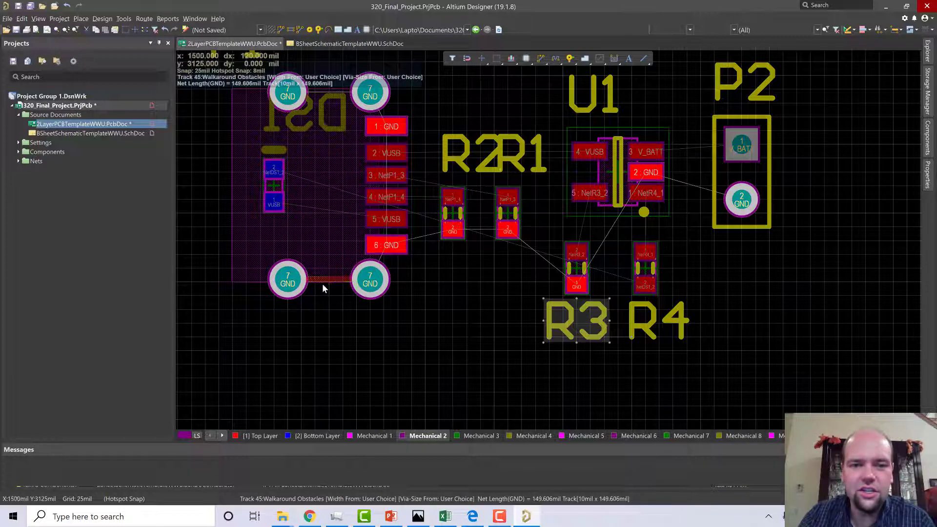
key("KP_Multiply")
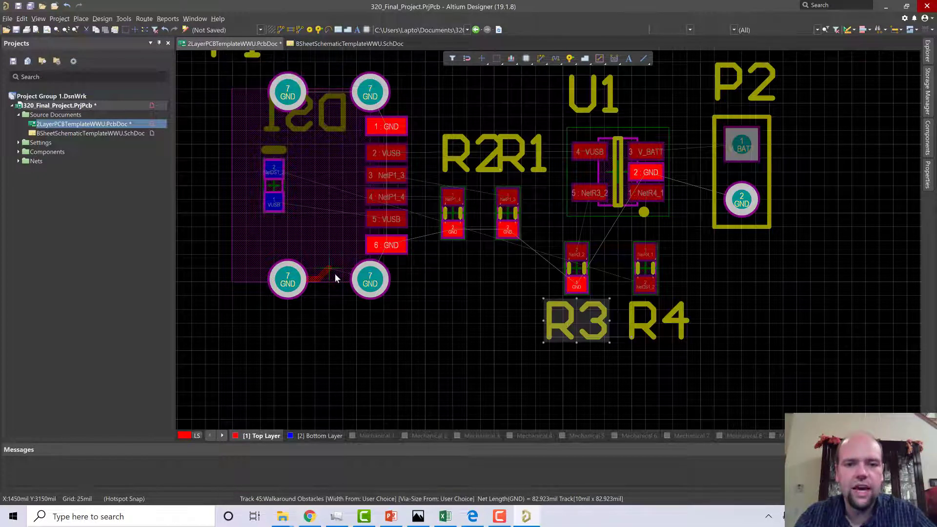
key("Tab")
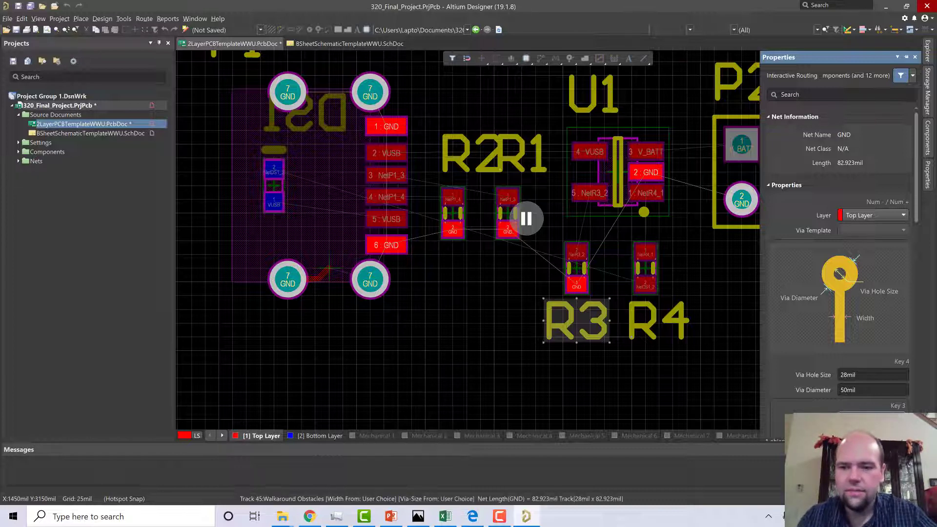
left_click(526, 218)
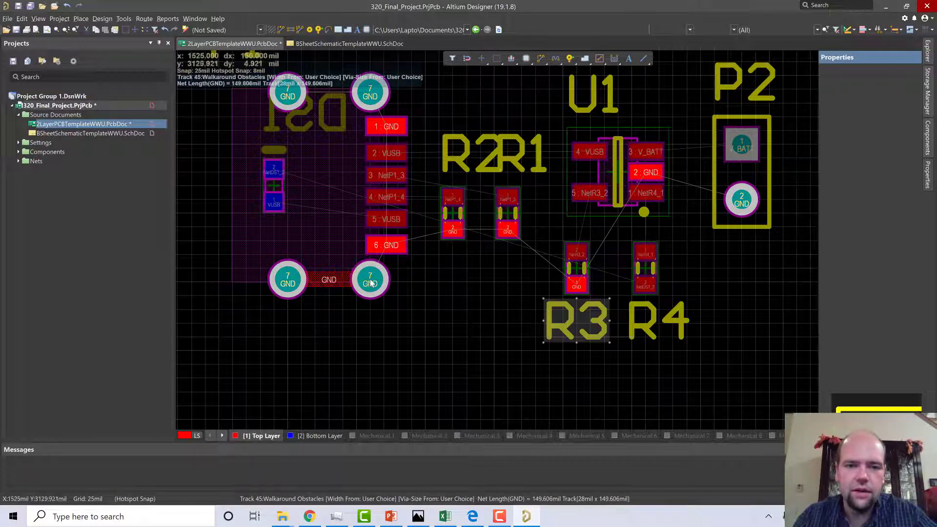
left_click(370, 282)
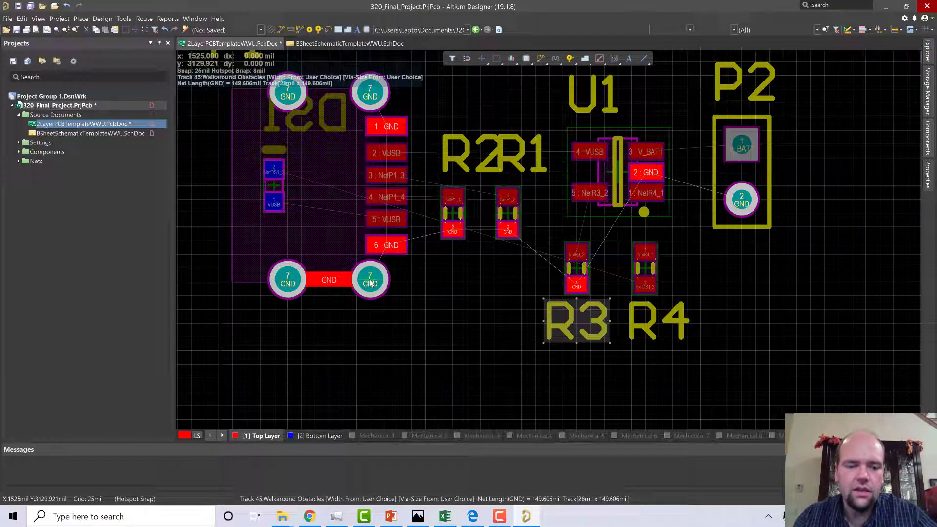
right_click(317, 203)
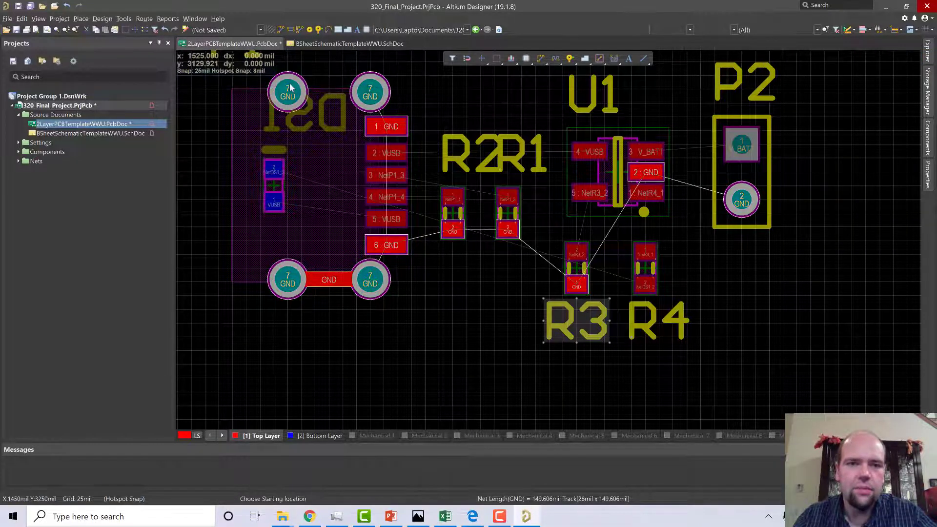
- Route a 28 mil GND track on the Top Layer between P1's two upper mounting pads
scroll(293, 220, "up", 5)
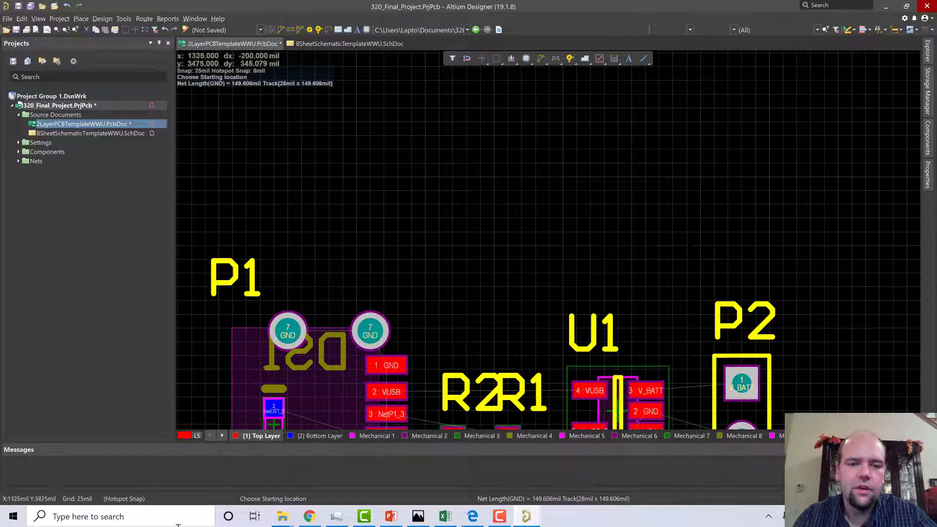
scroll(284, 262, "down", 2)
left_click(318, 255)
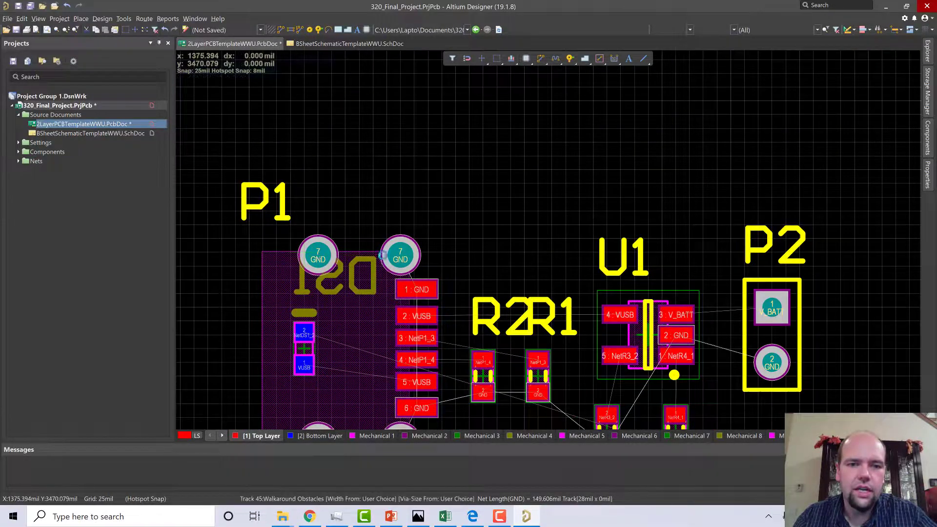
left_click(405, 257)
right_click(425, 285)
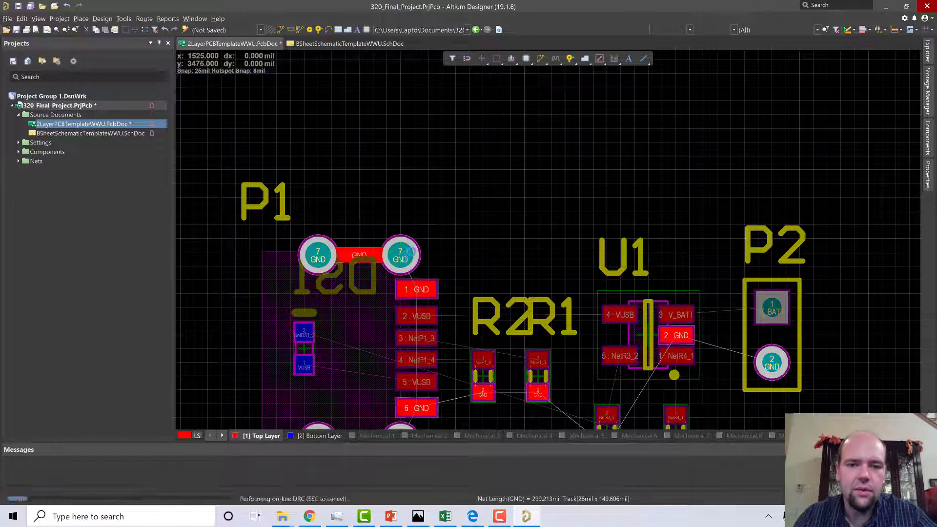
- Route 28 mil GND tracks from P1's upper-right mounting pad to pin 1 and from its lower-right mounting pad to pin 6
left_click(407, 261)
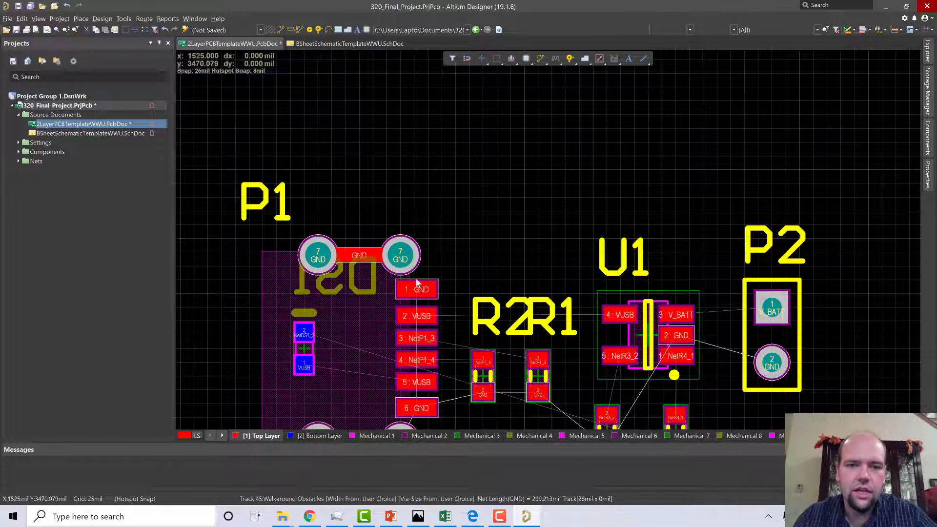
left_click(417, 290)
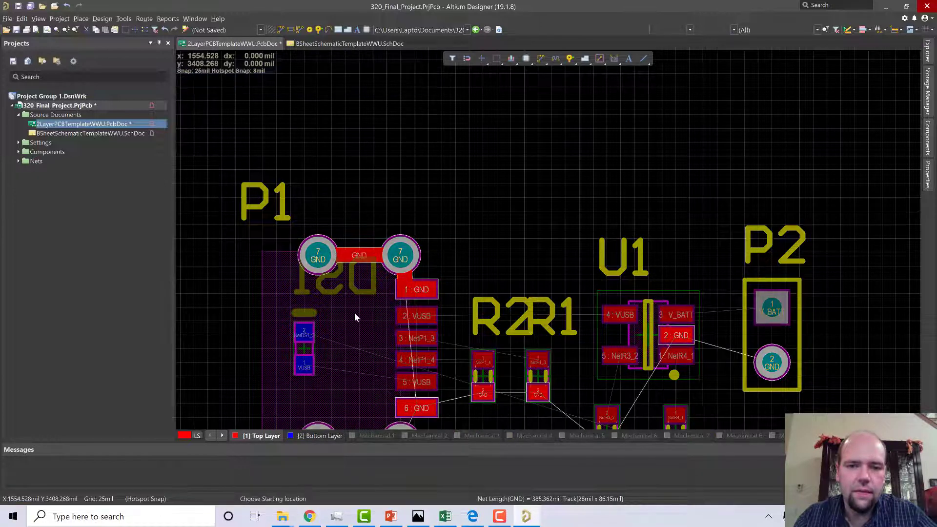
scroll(354, 318, "down", 3)
right_click(400, 347)
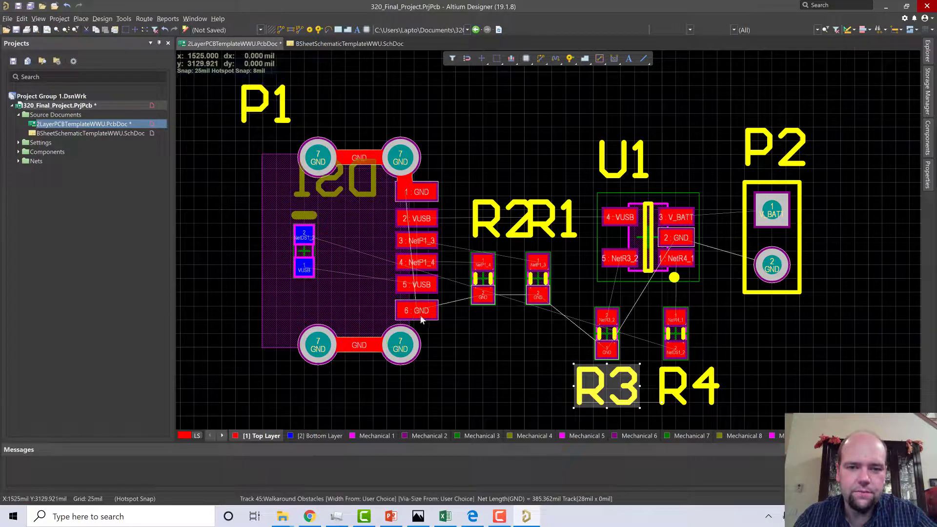
left_click(400, 347)
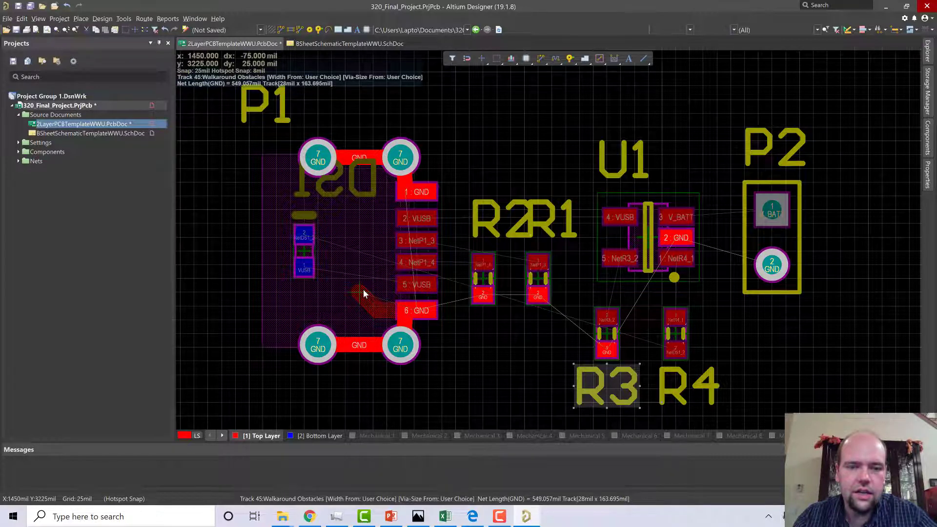
- Route a 28 mil GND track on the Top Layer from P1 pin 6 around behind the connector pads to pin 1
left_click(364, 293)
left_click(365, 215)
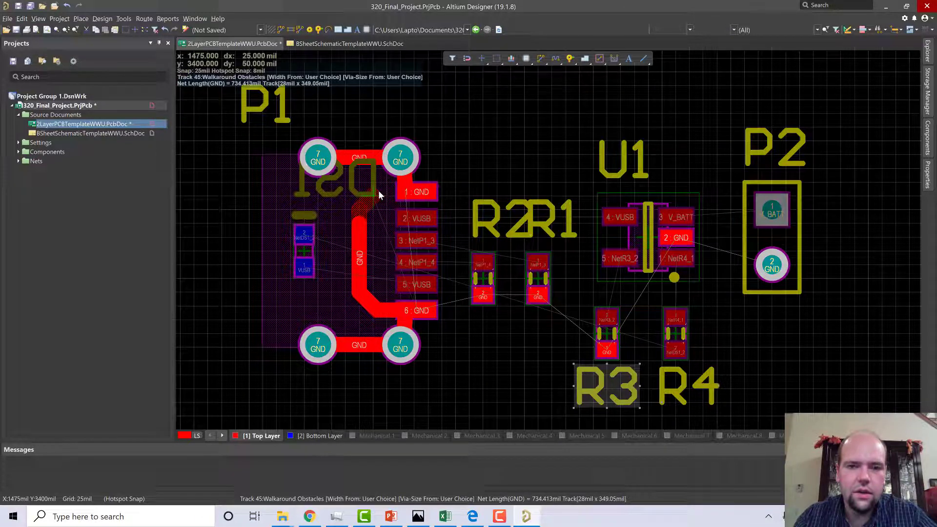
left_click(410, 195)
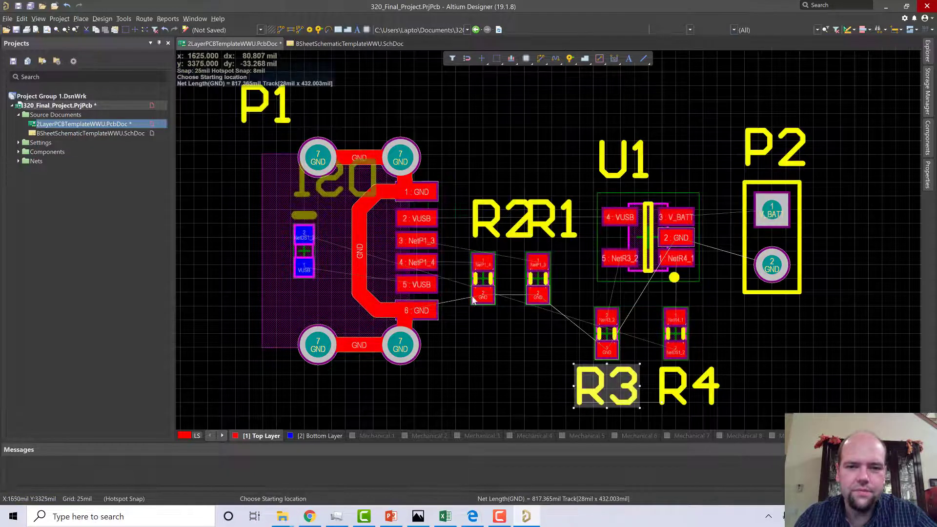
- Route a 28 mil GND track from P1 pin 6 through pin 2 of R2 and R1 to R3 pin 1
scroll(468, 358, "down", 1)
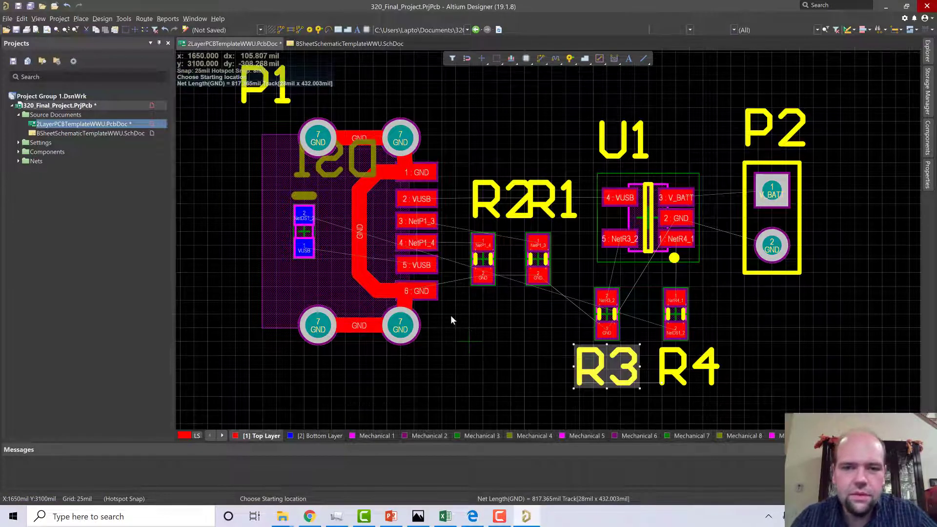
left_click(421, 292)
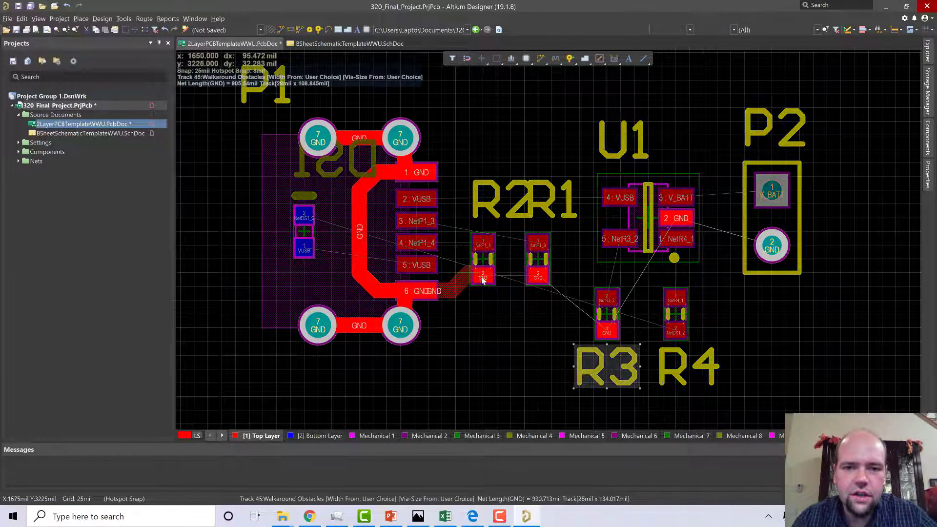
left_click(482, 278)
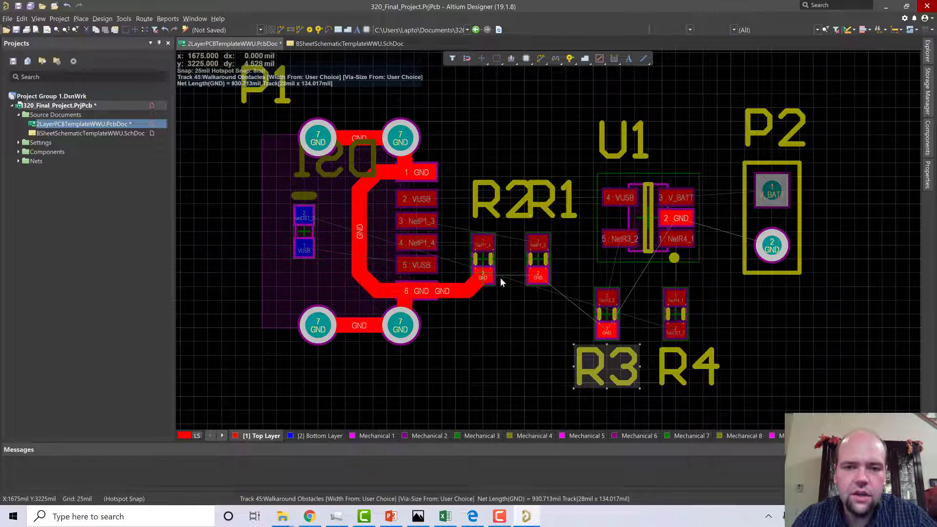
left_click(540, 279)
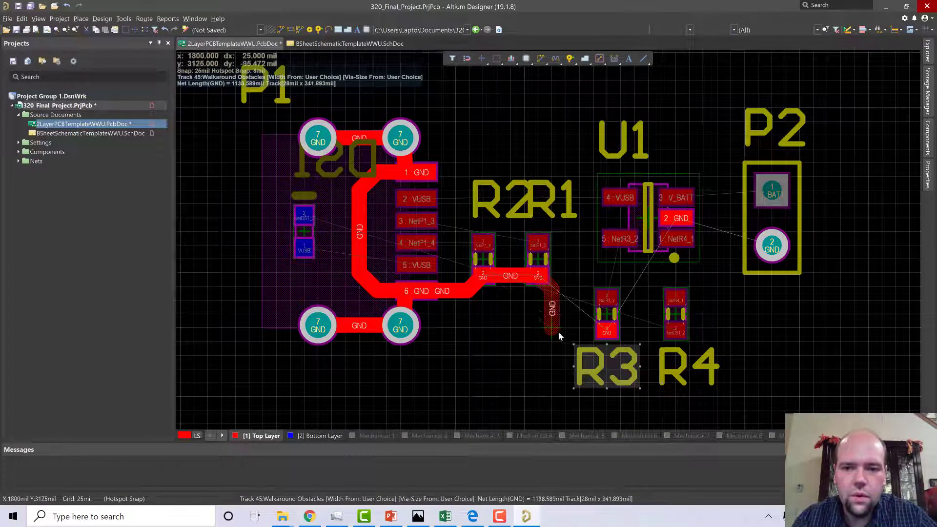
left_click(544, 325)
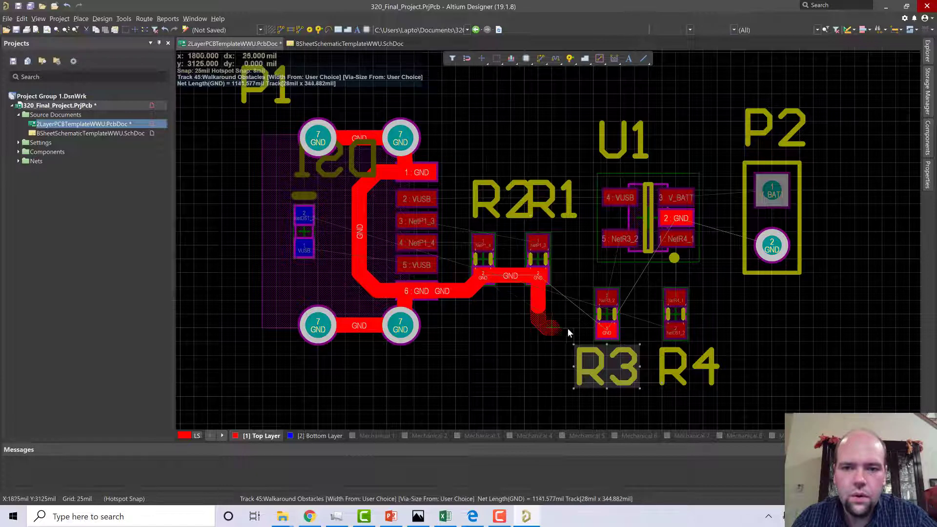
left_click(608, 335)
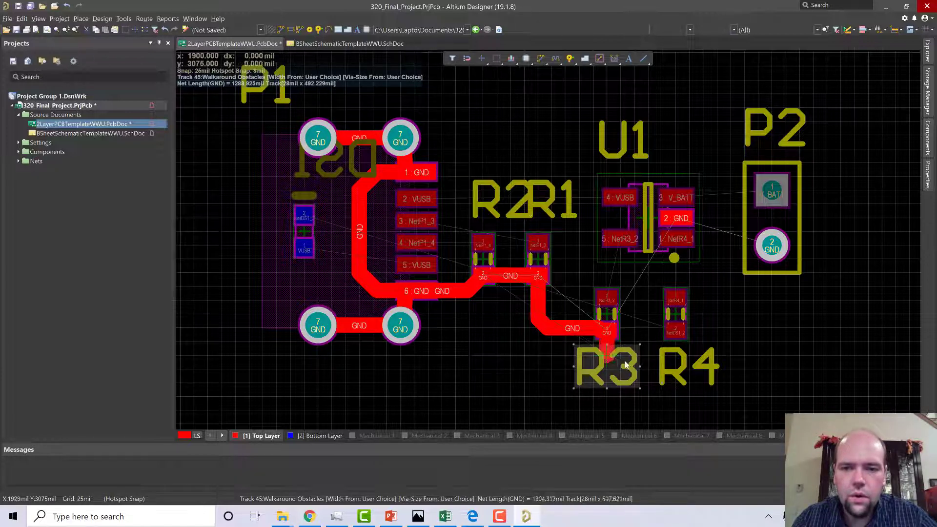
- Continue the 28 mil GND track from R3 pin 1 beneath R4 and up to P2 pin 2
left_click(662, 374)
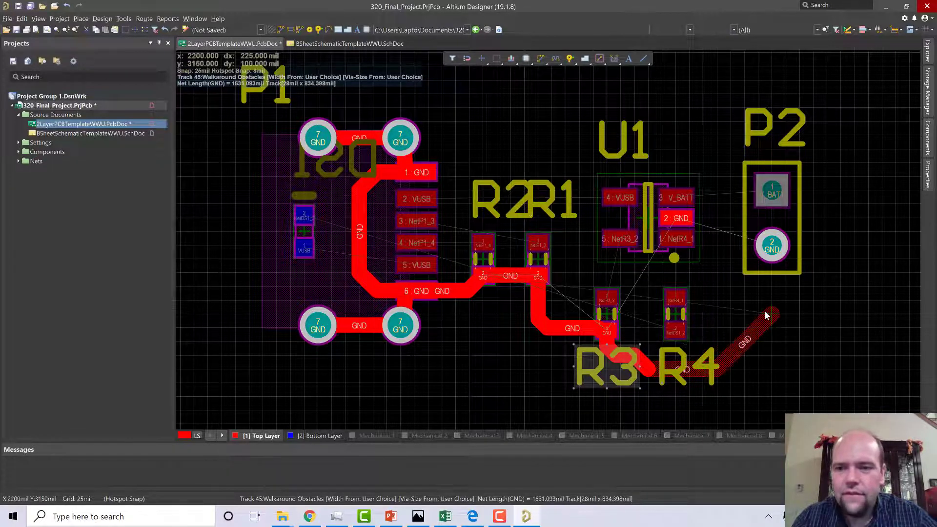
left_click(773, 298)
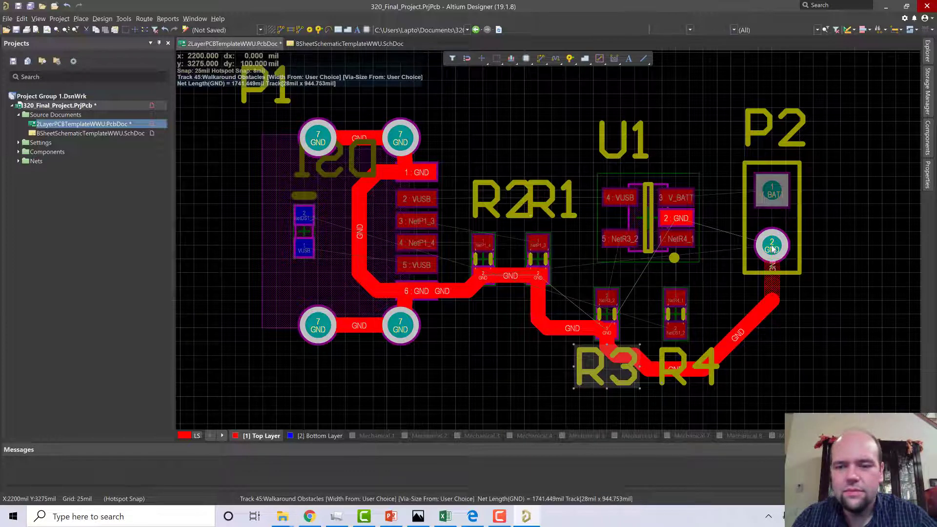
left_click(771, 249)
key("Escape")
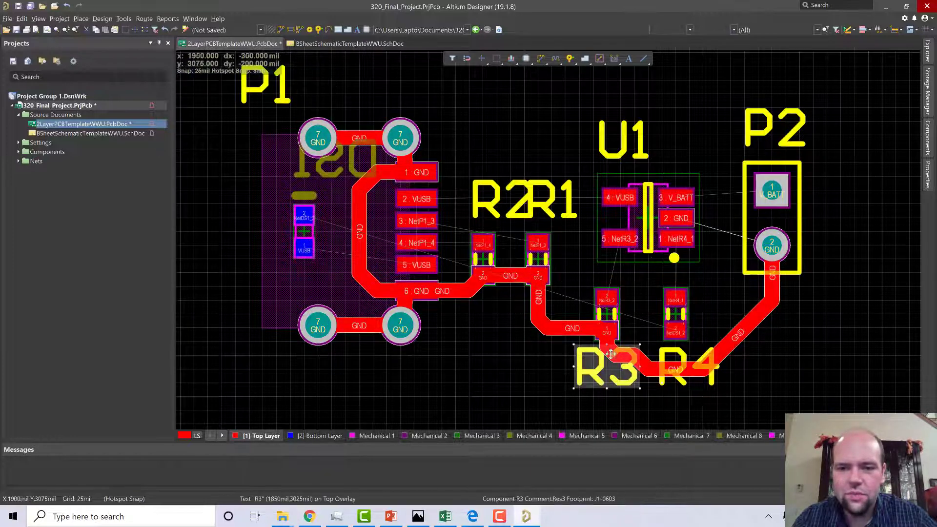
- Straighten the jog in the GND track below R3 into one clean diagonal
key("ctrl+w")
left_click(628, 374)
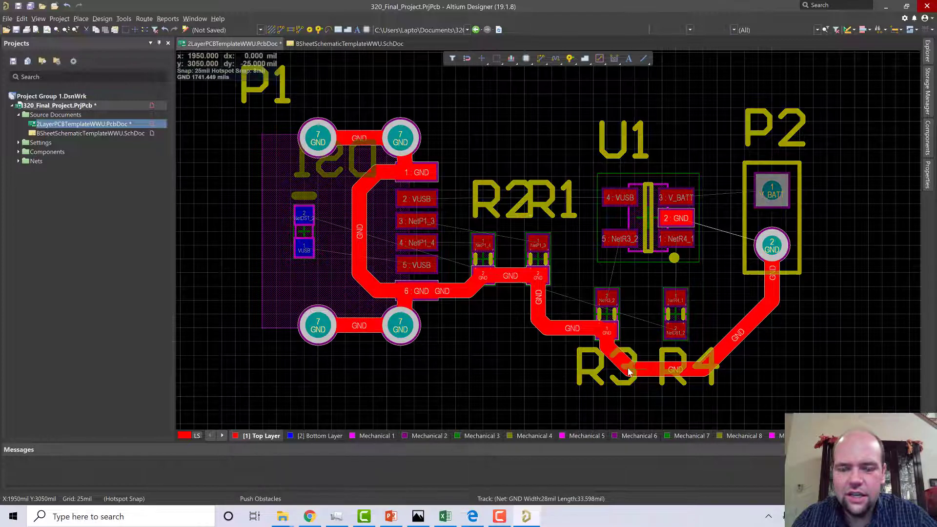
key("Escape")
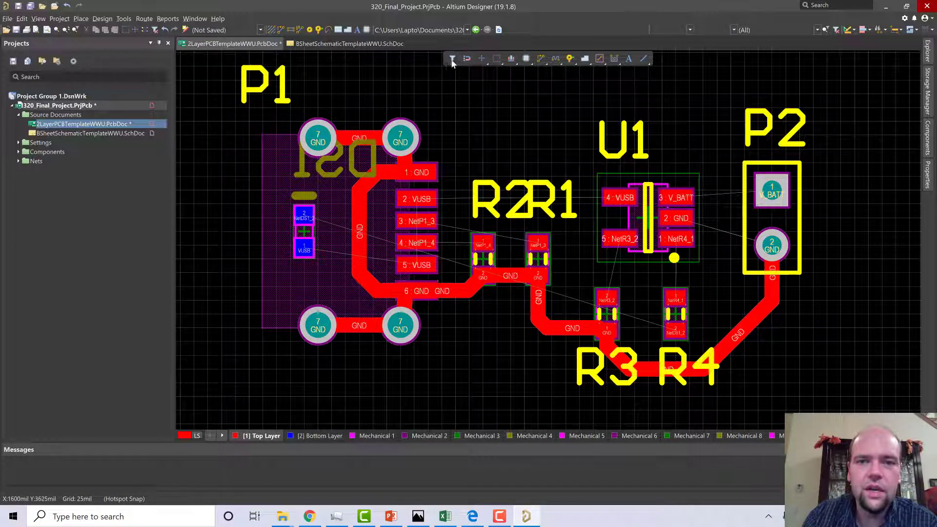
- Route a 28 mil VUSB track on the Top Layer from P1 pin 5 around to pin 2 and on to U1 pin 4
left_click(493, 60)
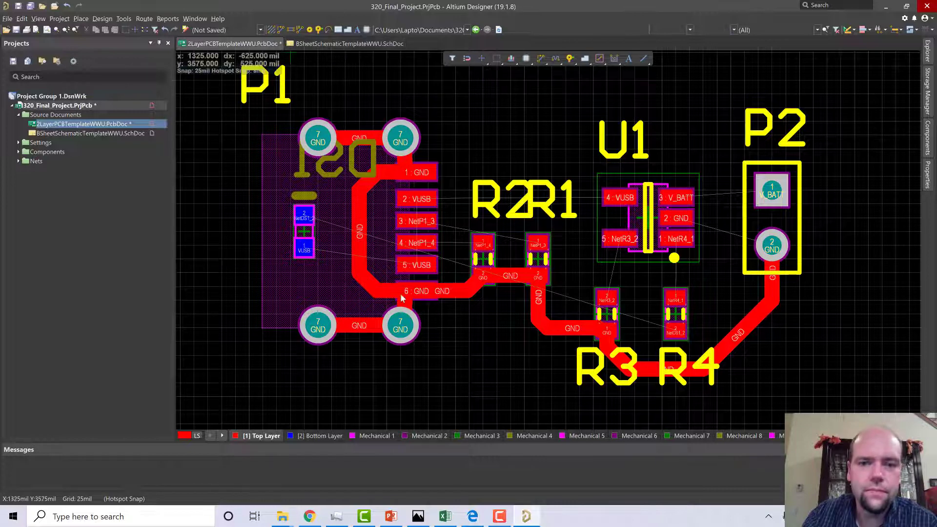
left_click(412, 266)
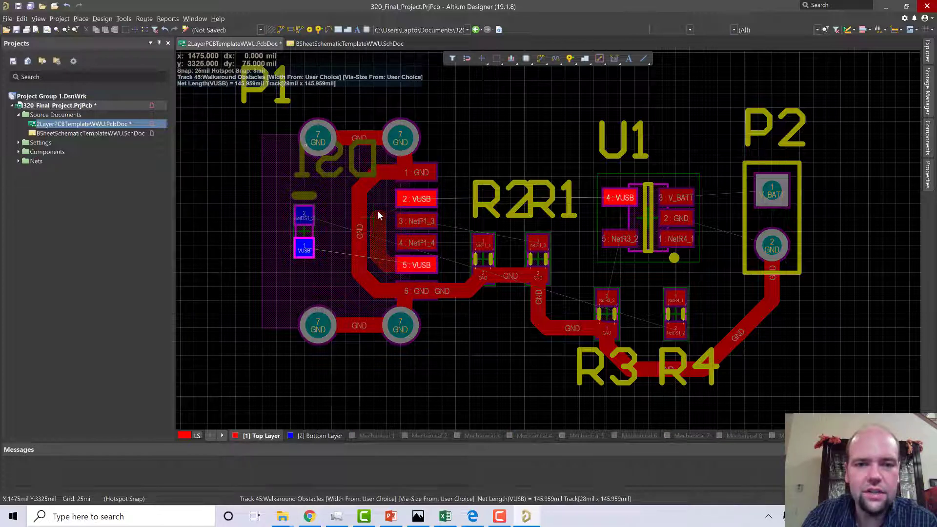
left_click(403, 204)
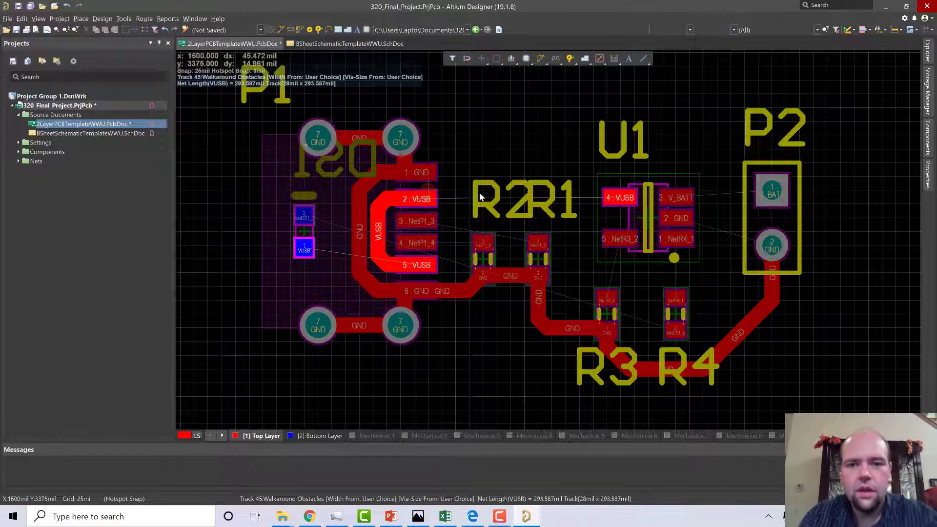
left_click(619, 198)
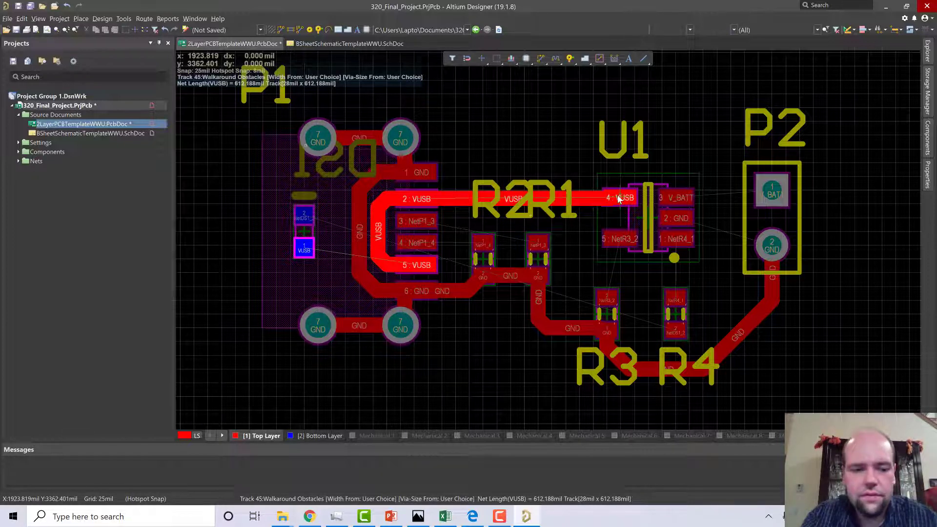
key("Escape")
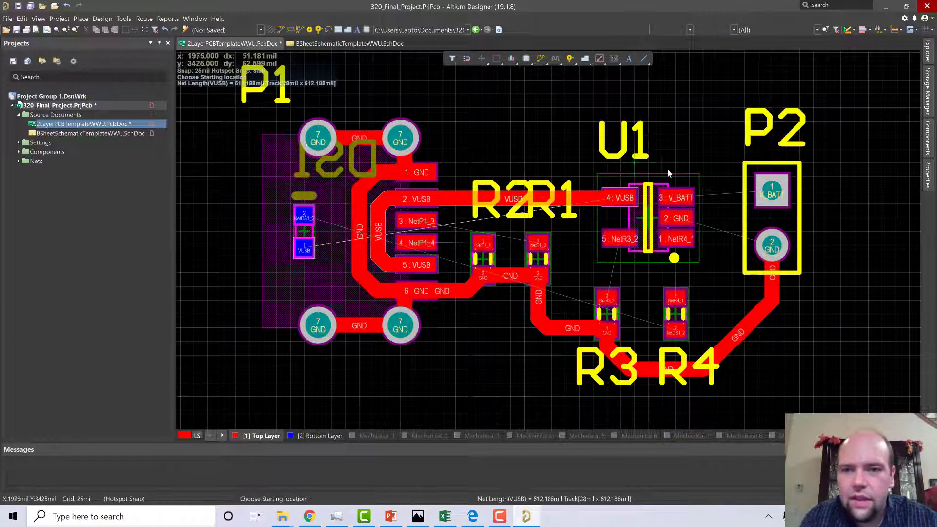
- Route 28 mil tracks from U1 to P2: V_BATT from pin 3 to pin 1 and GND from pin 2 to pin 2
left_click(680, 200)
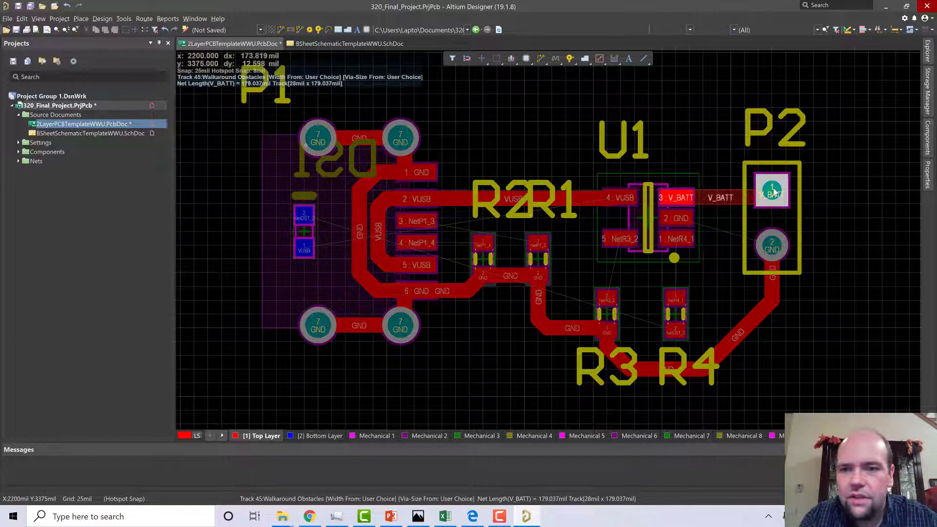
left_click(772, 191)
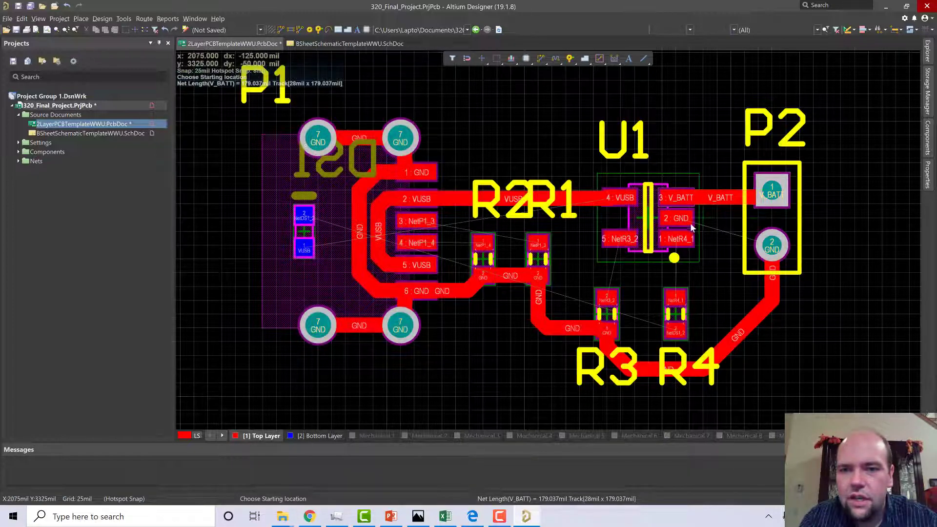
left_click(682, 224)
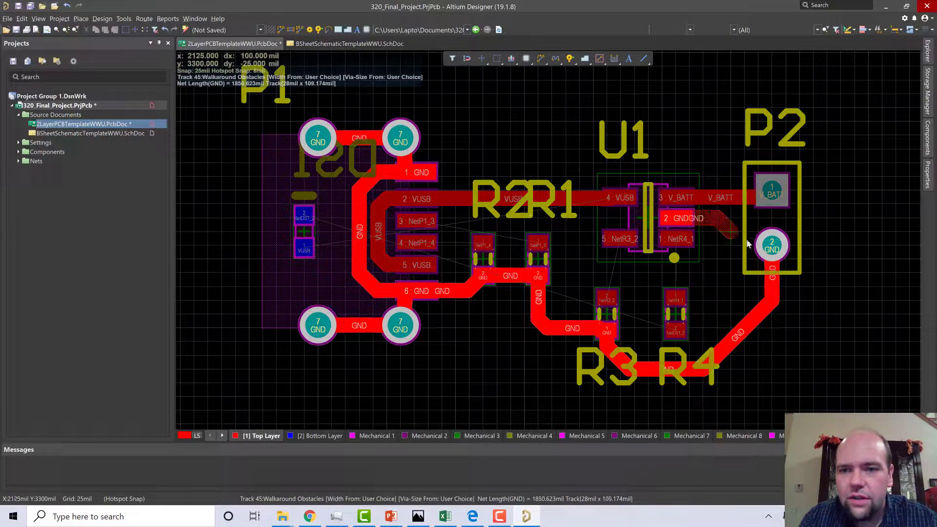
left_click(776, 251)
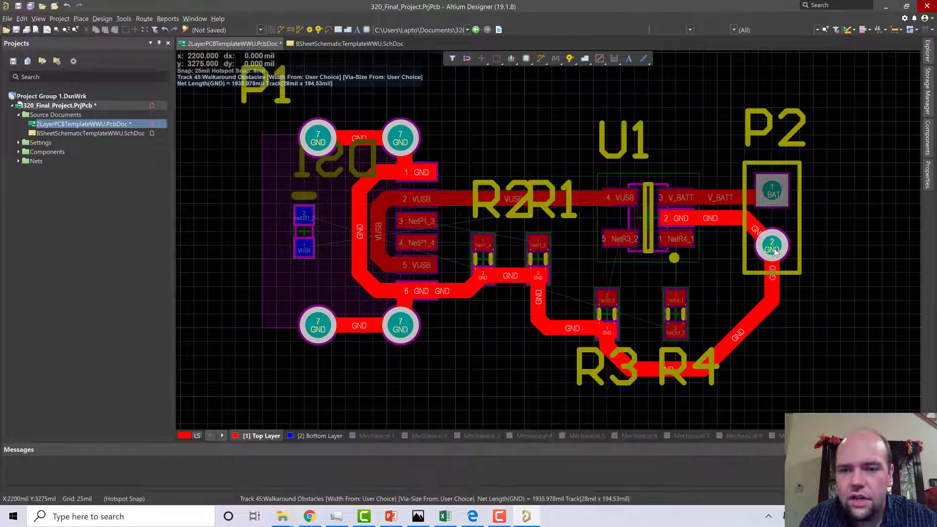
right_click(619, 276)
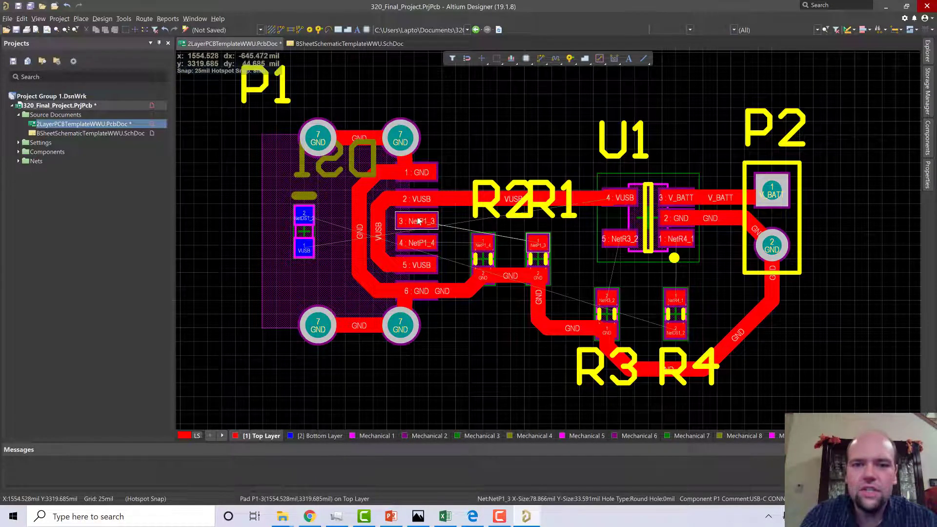
- Route 12 mil Top Layer tracks from P1 pin 4 to R2 pin 1 and from P1 pin 3 to R1 pin 1
left_click(281, 30)
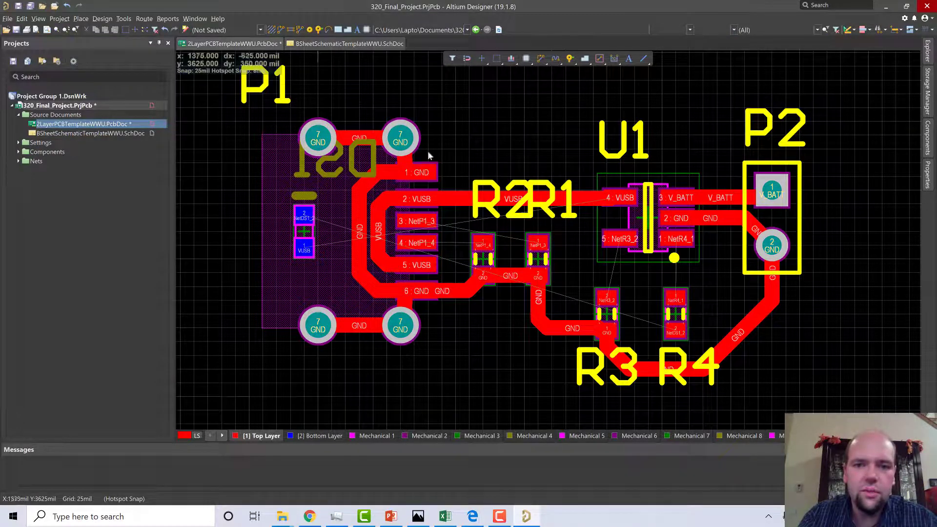
left_click(421, 246)
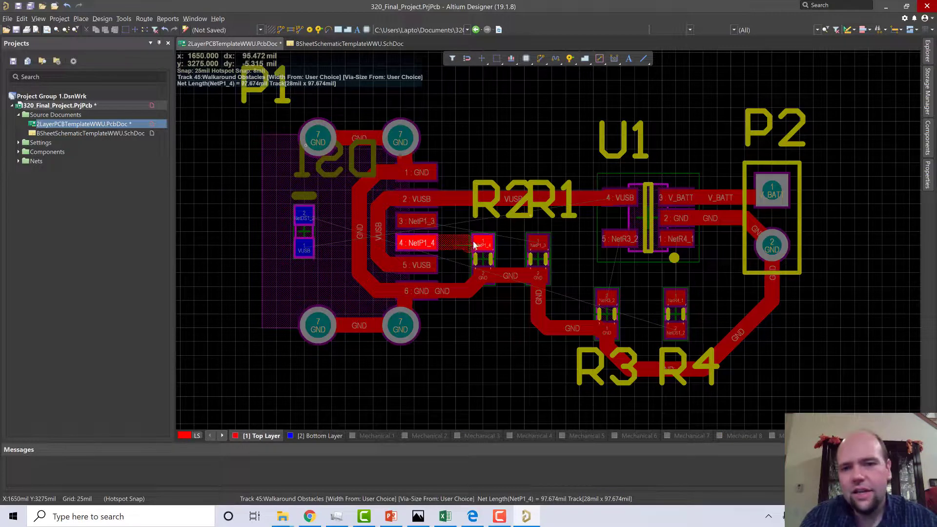
key("Tab")
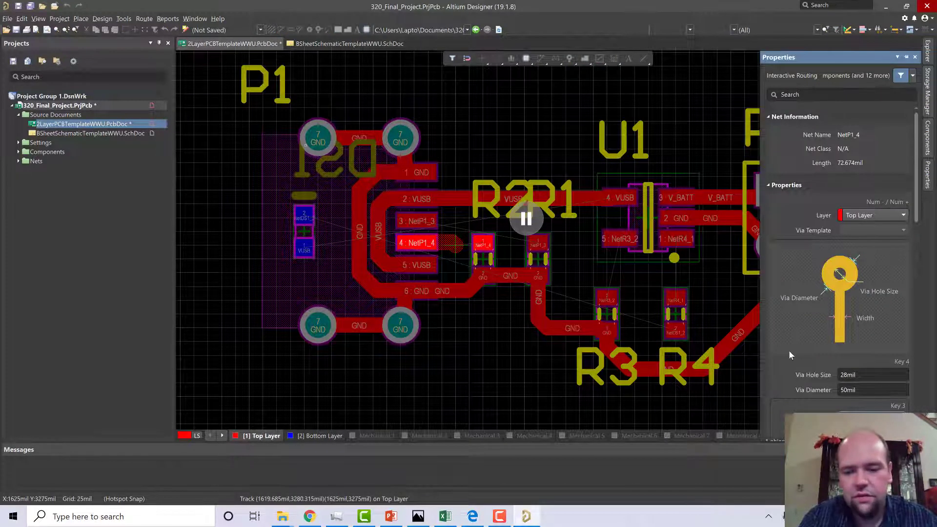
left_click(526, 218)
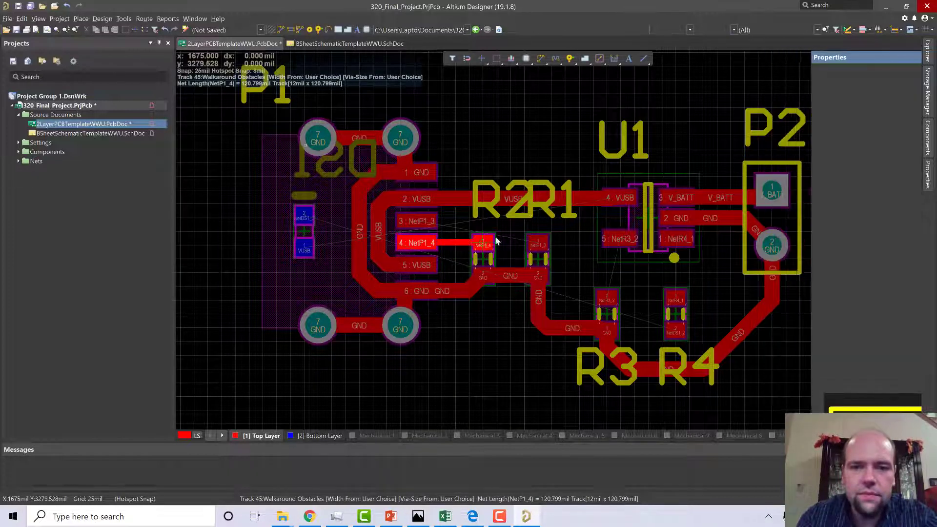
left_click(482, 253)
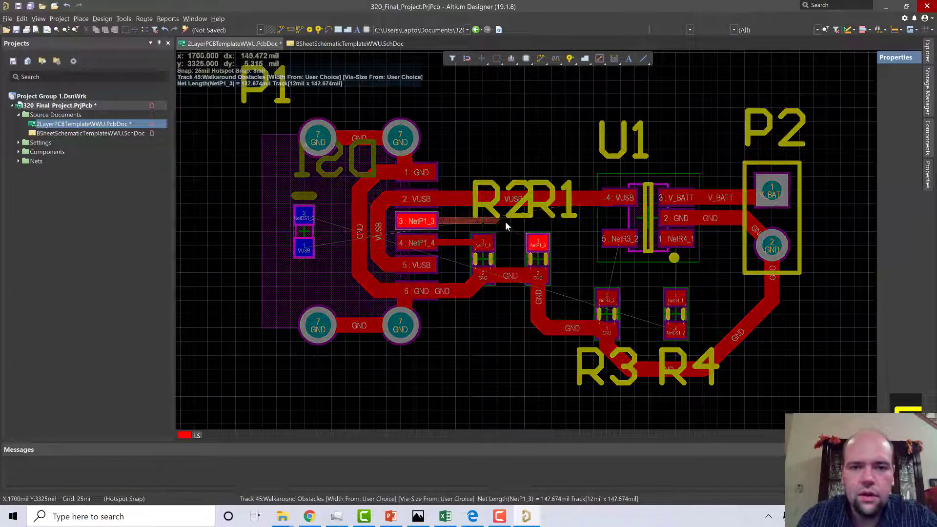
left_click(417, 222)
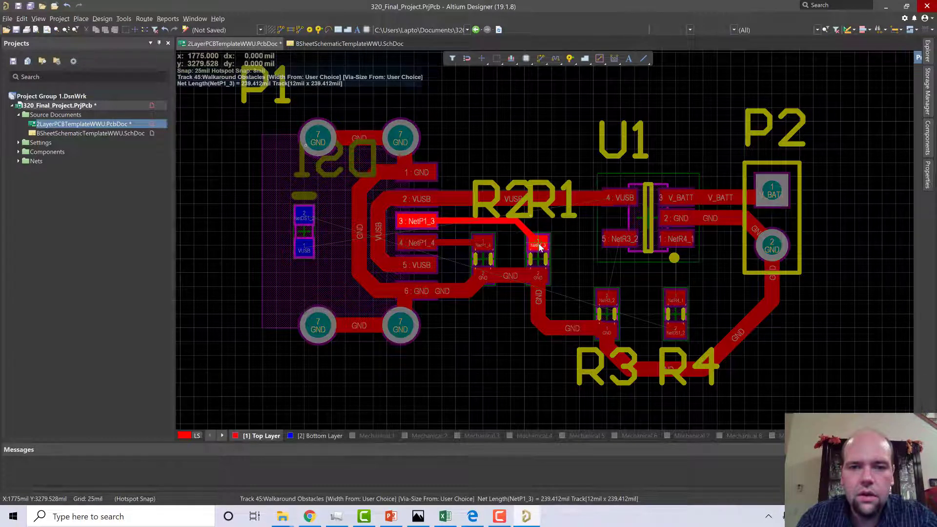
left_click(539, 247)
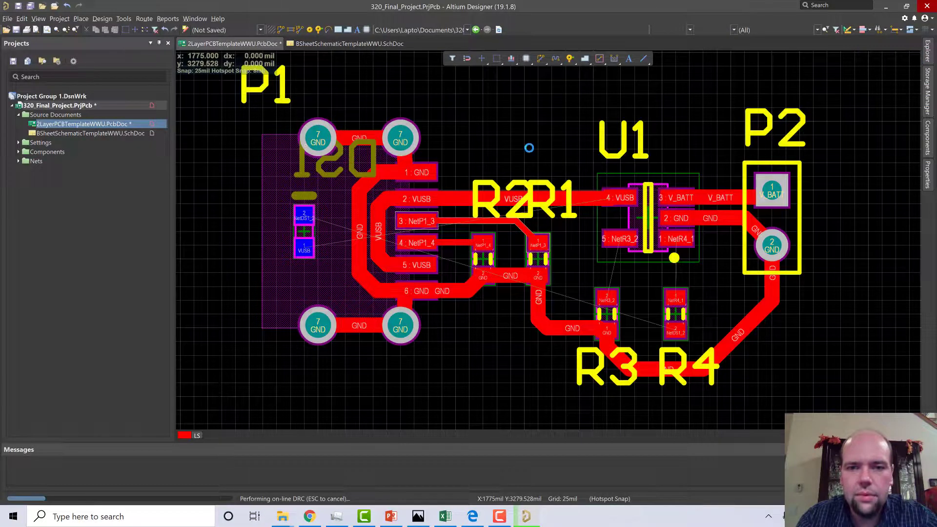
- Route 12 mil Top Layer tracks from U1 pin 5 to R3 pin 2 and from R4 pin 1 to U1 pin 1
left_click(622, 240)
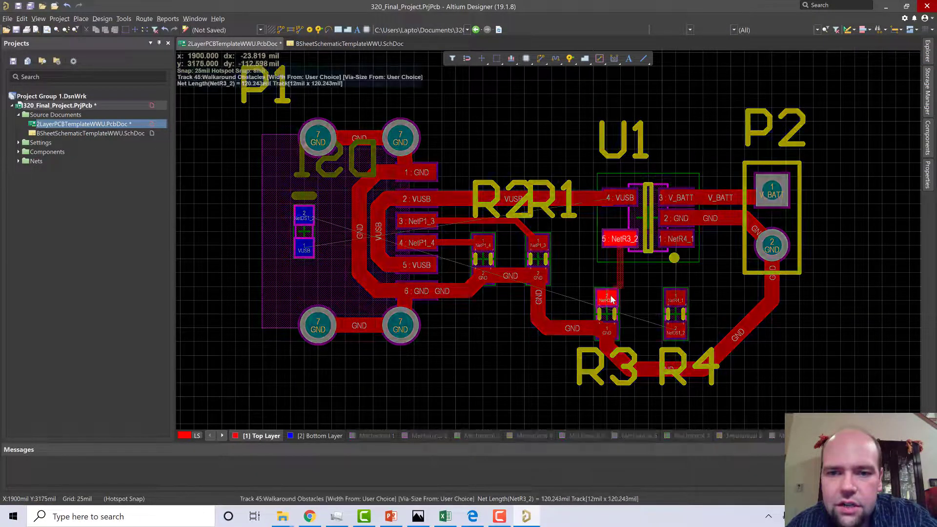
left_click(611, 299)
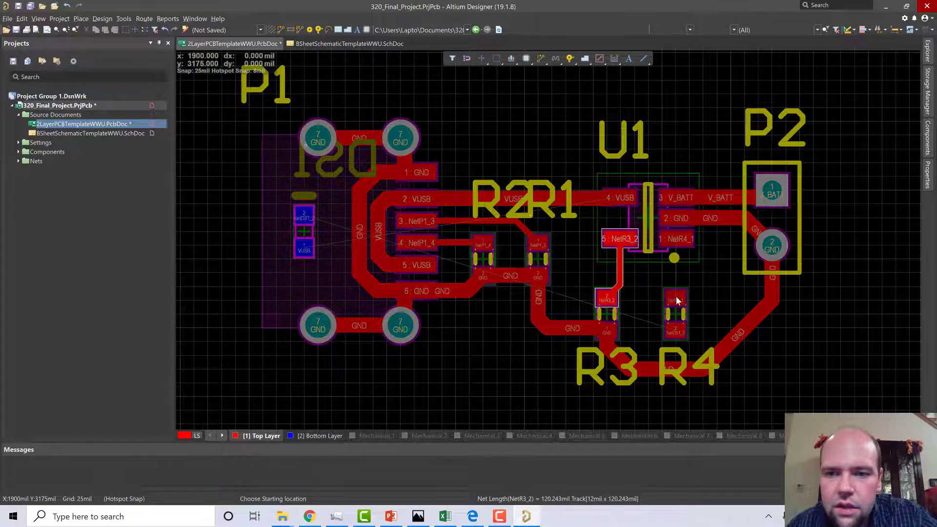
left_click(676, 300)
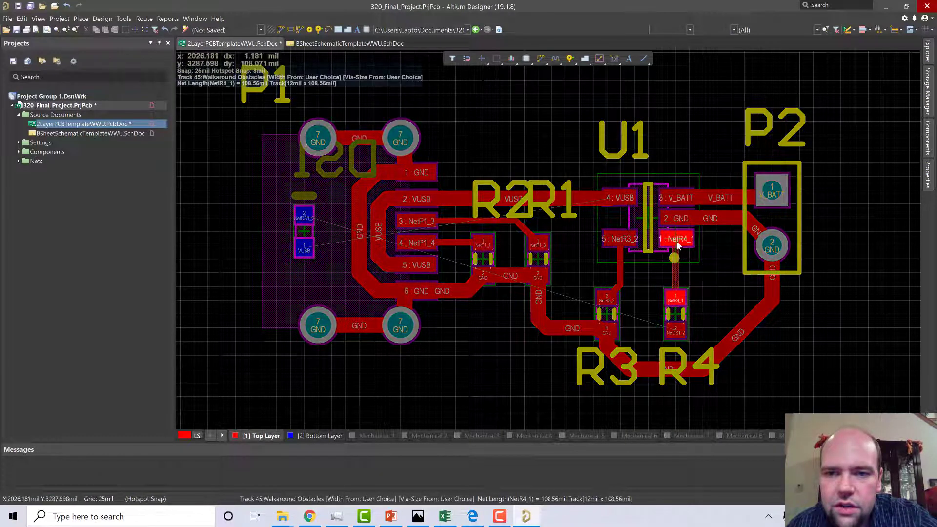
left_click(677, 244)
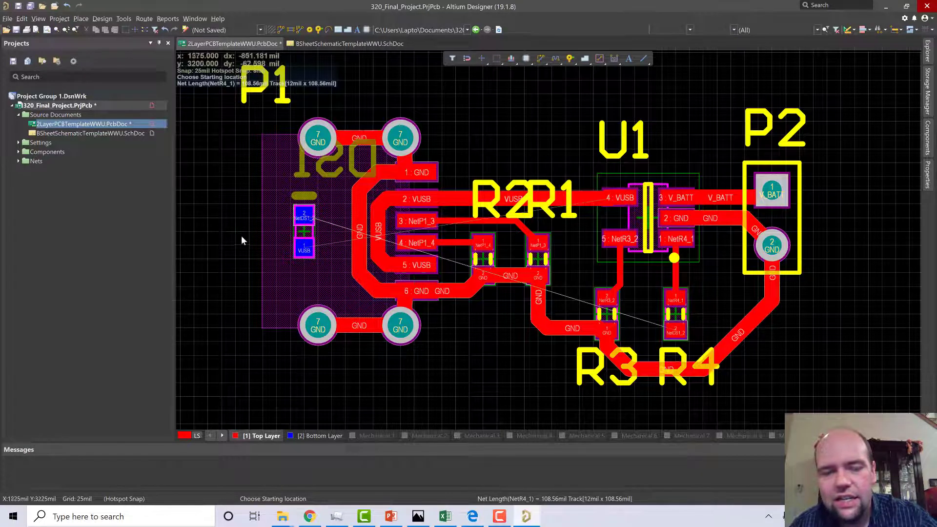
key("Escape")
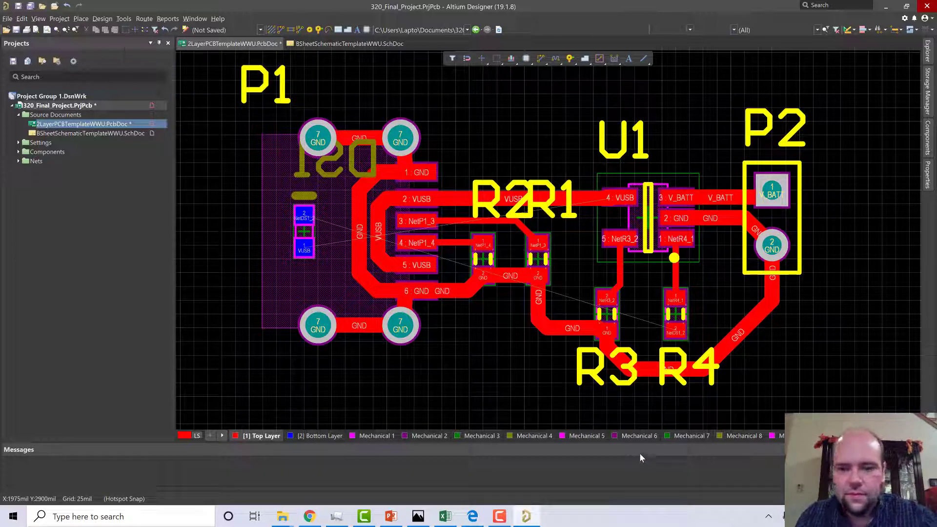
left_click(499, 516)
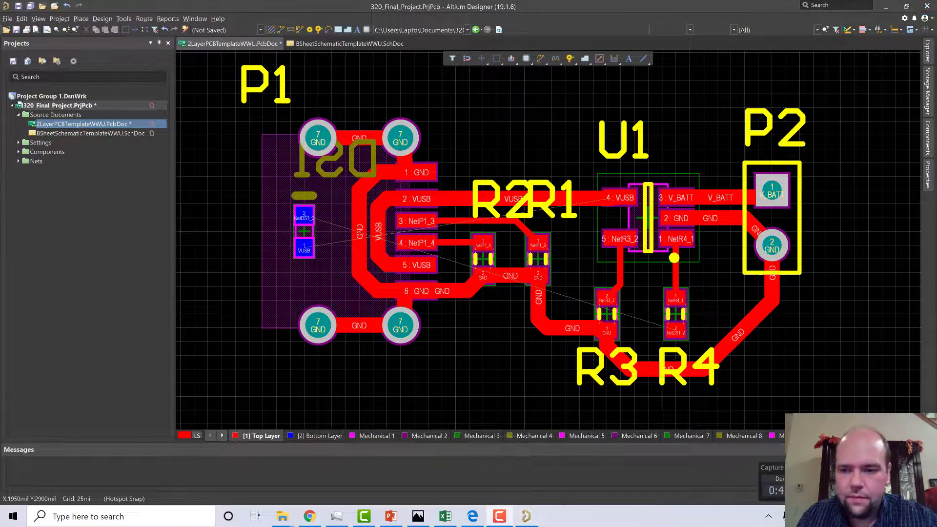